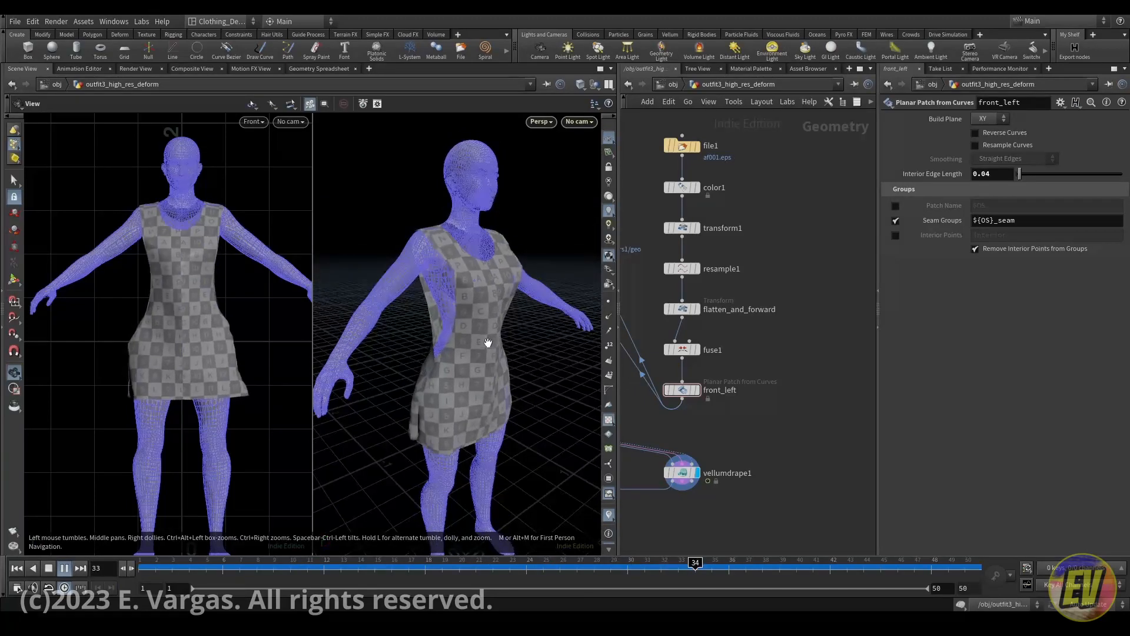
# Rewind the drape simulation to frame 1 and examine the unstitched dress panels around the body and their node chain.
pyautogui.moveTo(492, 323); pyautogui.dragTo(513, 307)
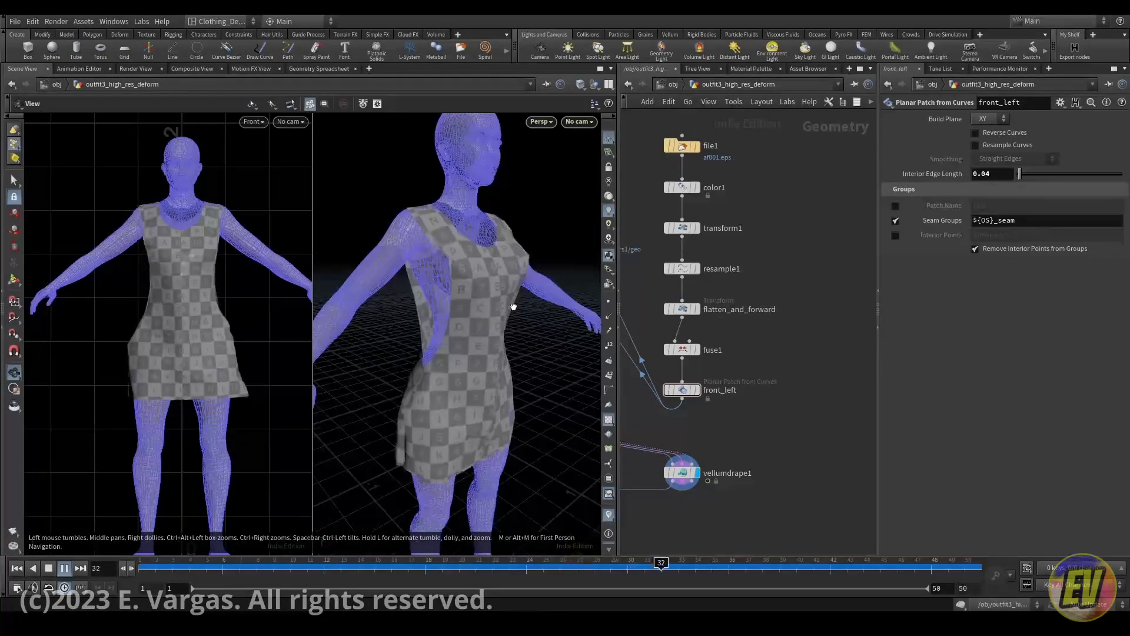
pyautogui.moveTo(218, 568); pyautogui.dragTo(93, 568)
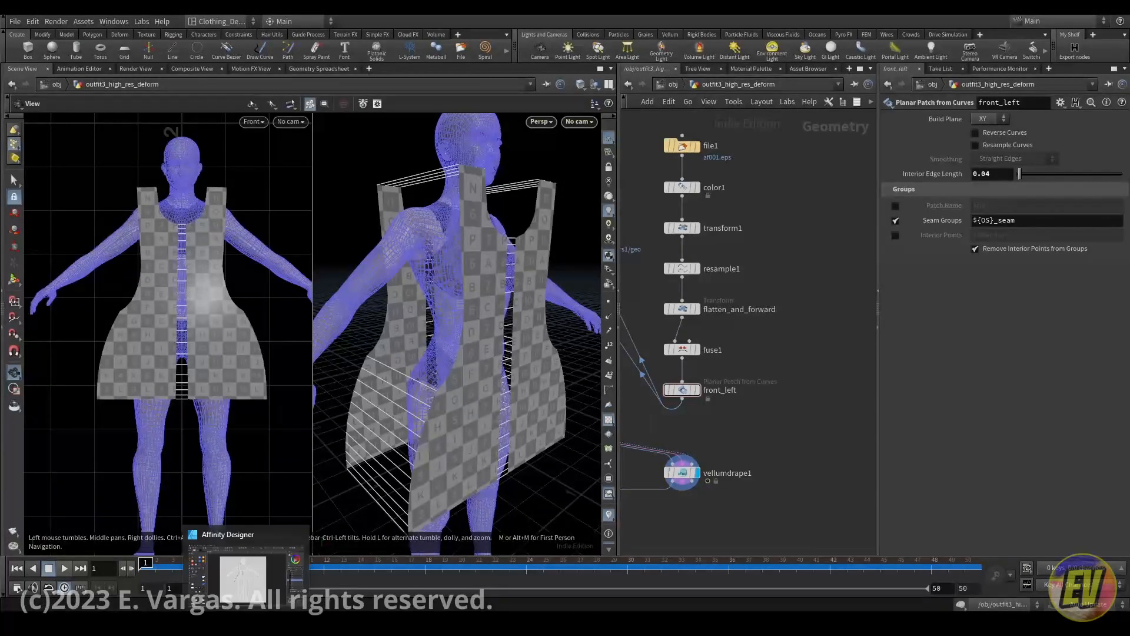
pyautogui.moveTo(532, 372); pyautogui.dragTo(517, 369)
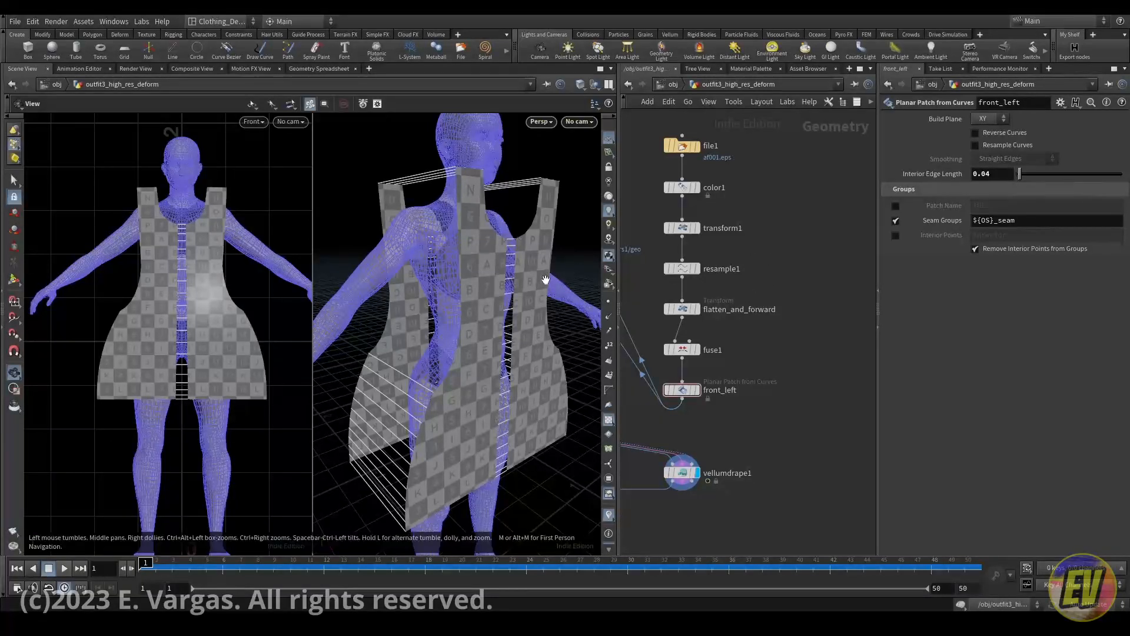
pyautogui.moveTo(508, 318); pyautogui.dragTo(536, 311)
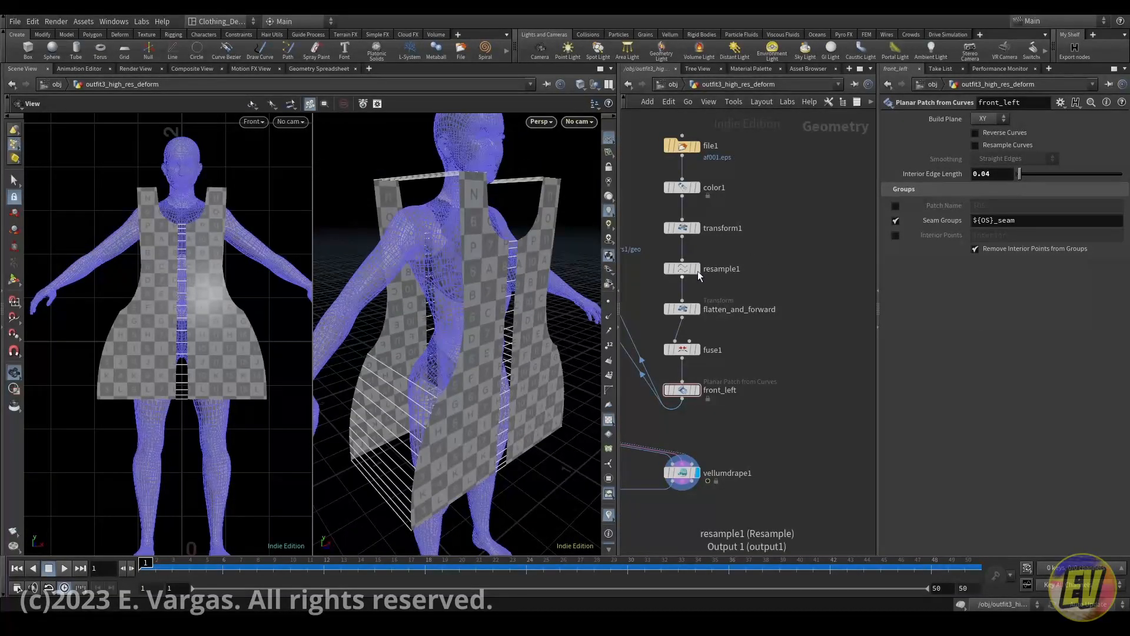
pyautogui.moveTo(769, 224); pyautogui.dragTo(774, 249, button='middle')
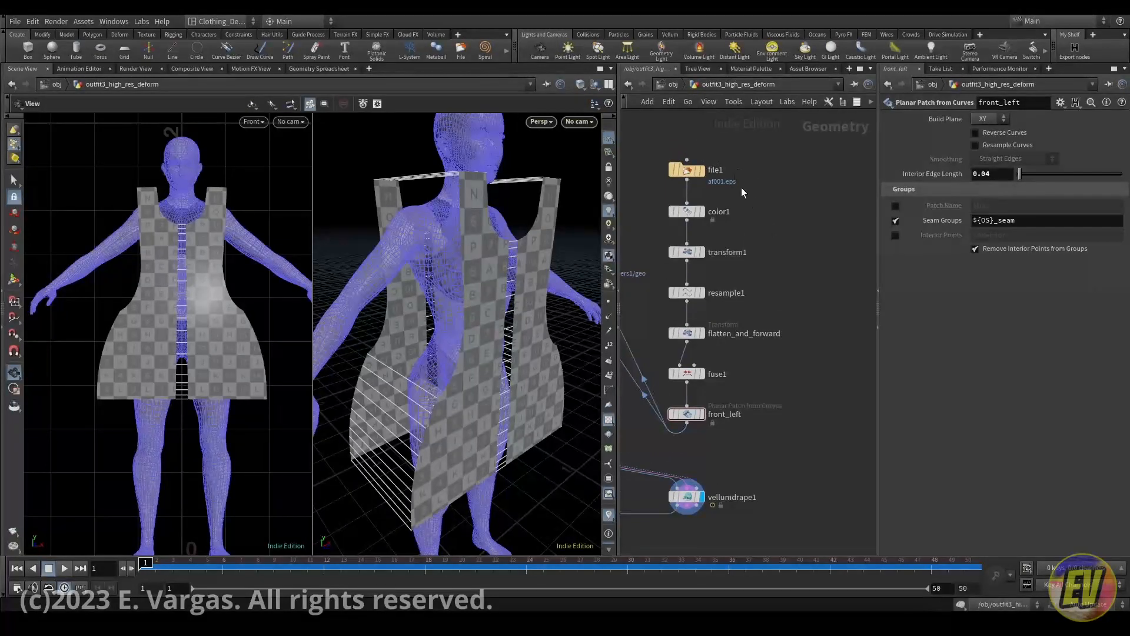
pyautogui.moveTo(742, 192); pyautogui.dragTo(738, 185, button='middle')
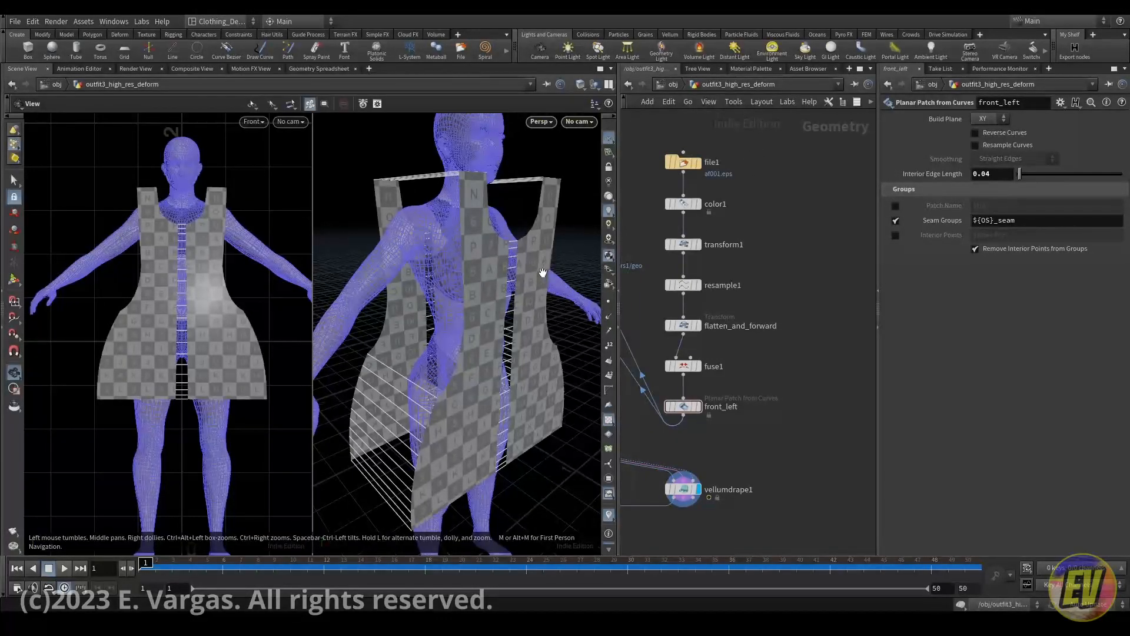
pyautogui.moveTo(517, 292)
pyautogui.mouseDown()
pyautogui.moveTo(491, 291)
pyautogui.moveTo(512, 301)
pyautogui.moveTo(522, 290)
pyautogui.mouseUp()
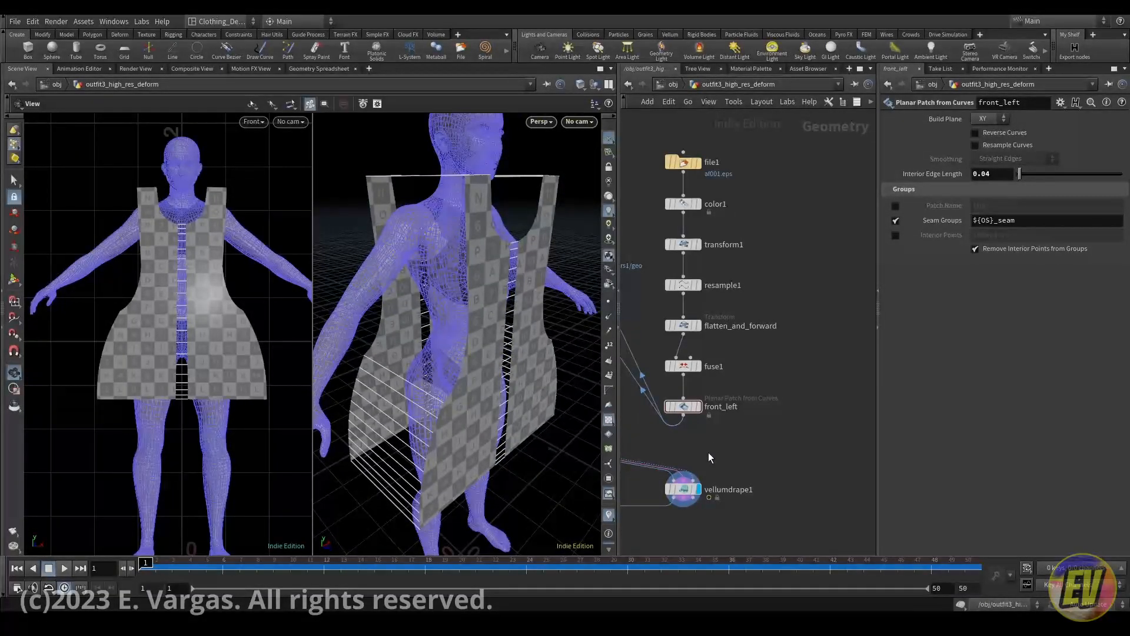
pyautogui.moveTo(505, 377); pyautogui.dragTo(517, 371)
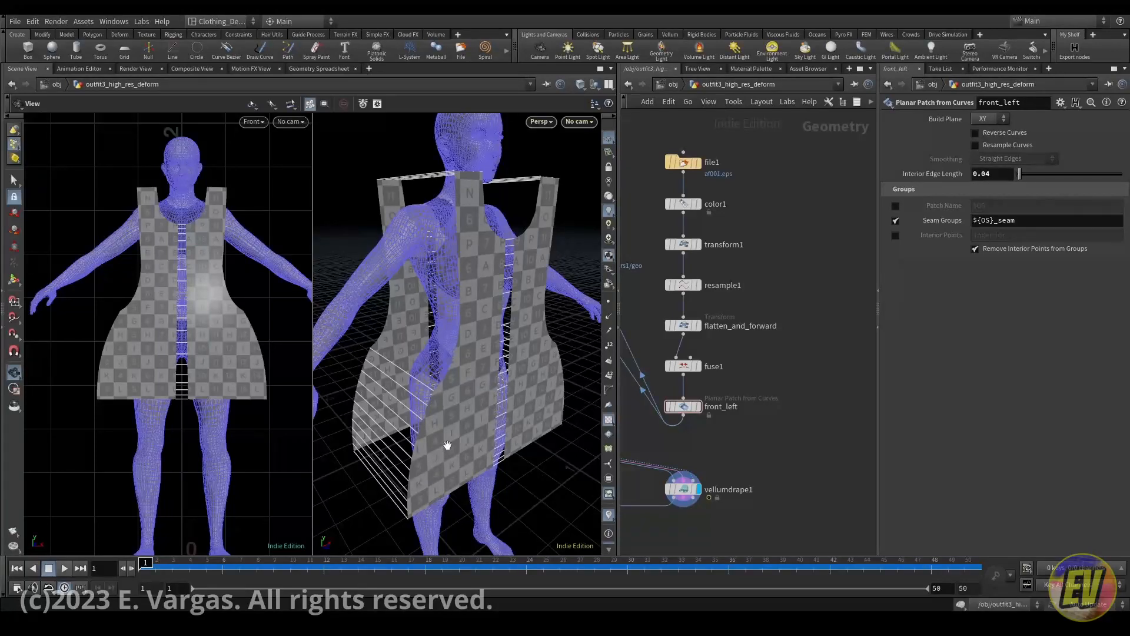
# Show the panels in wireframe and set the front_left planar patch's interior edge length to 0.02.
pyautogui.press('w')
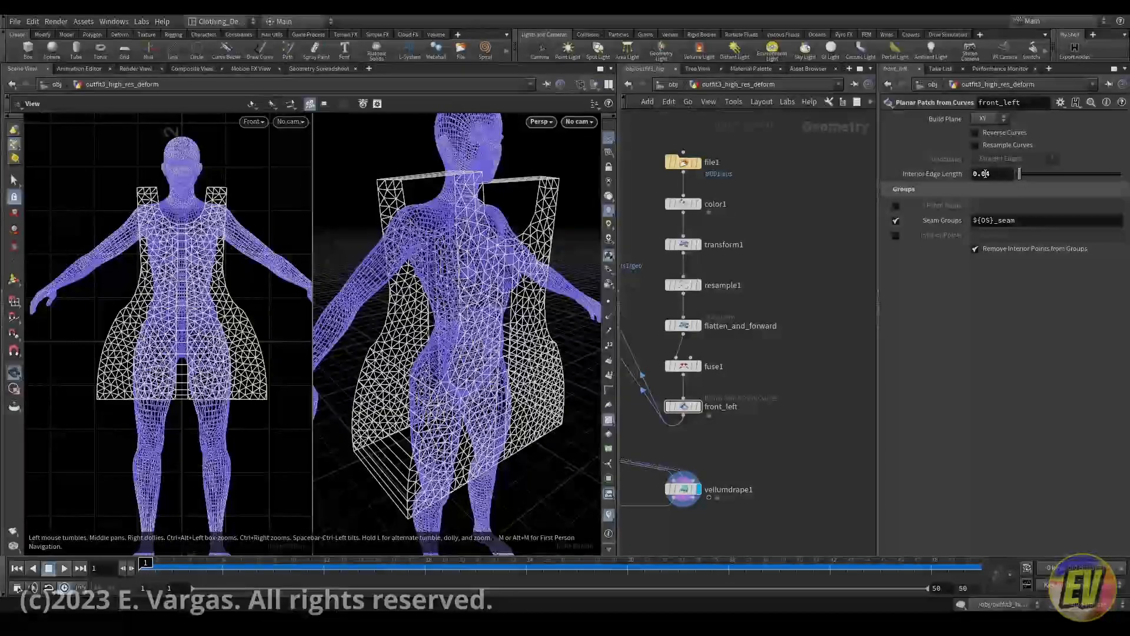
pyautogui.moveTo(993, 174); pyautogui.dragTo(985, 174)
pyautogui.moveTo(802, 383); pyautogui.dragTo(706, 430)
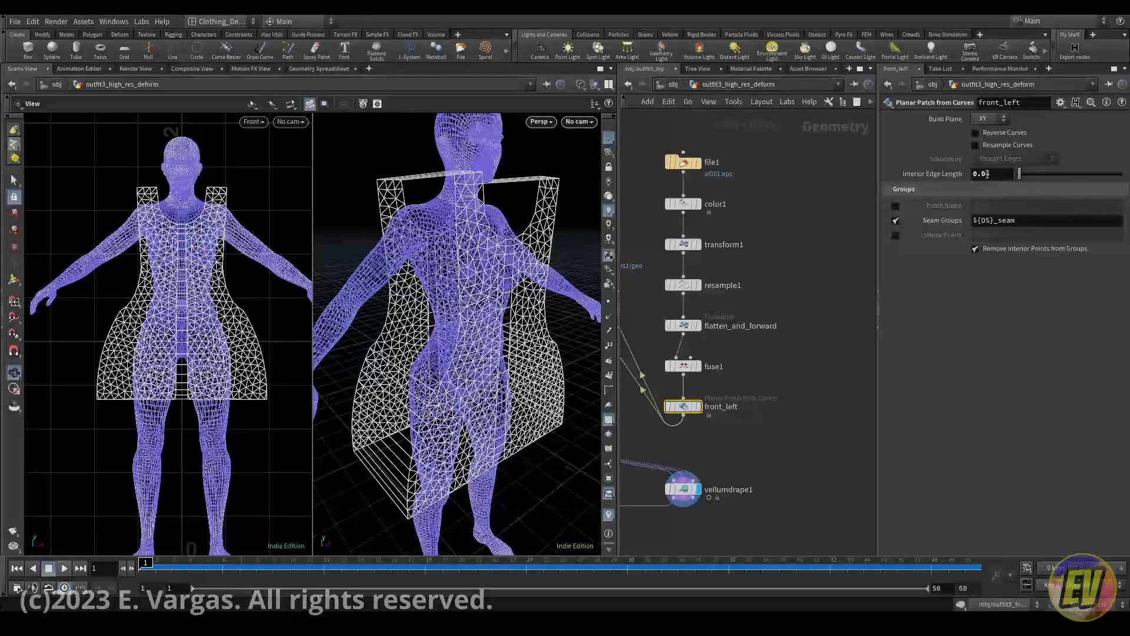
pyautogui.write('2')
pyautogui.press('Return')
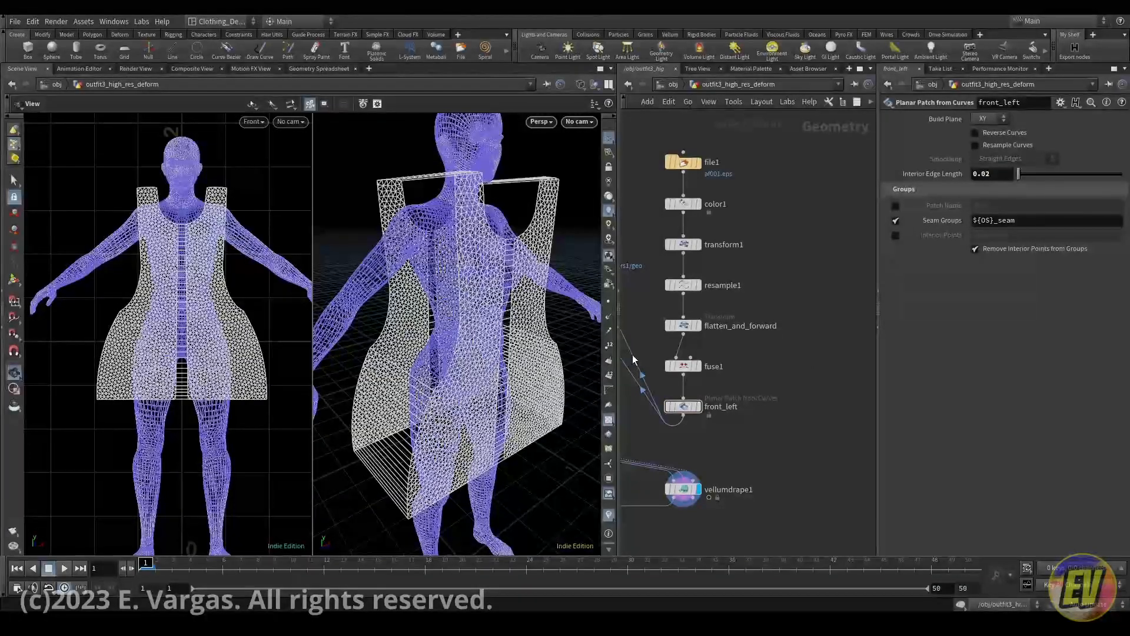
# Return to shaded display, play the drape simulation with the denser mesh, and rewind to the first frame.
pyautogui.moveTo(419, 420); pyautogui.dragTo(462, 335)
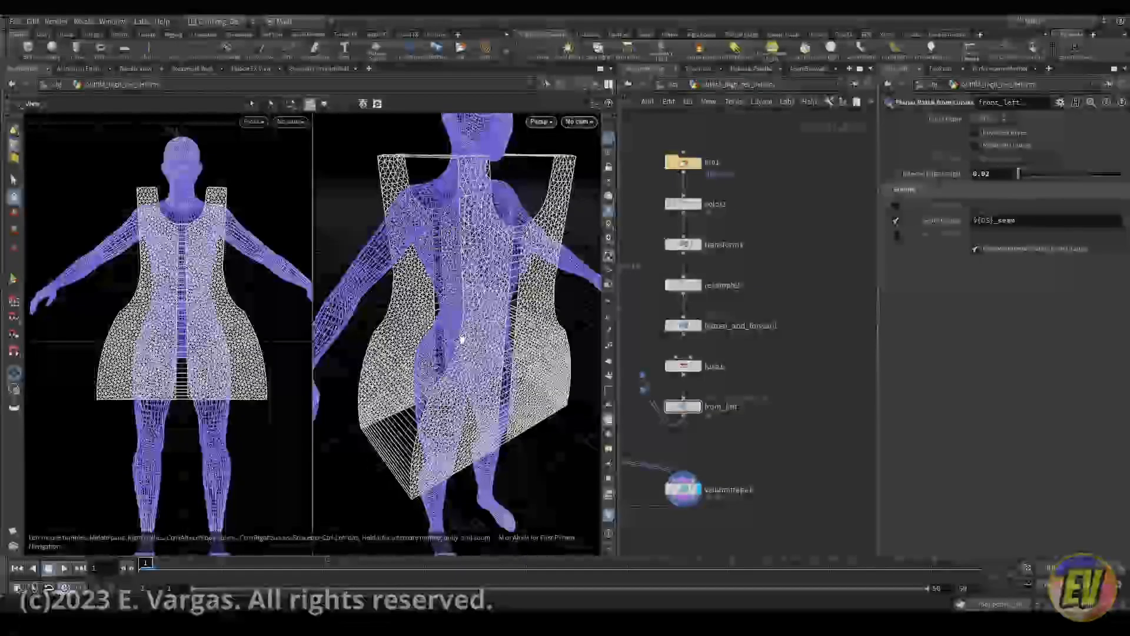
pyautogui.hotkey('shift', 'w')
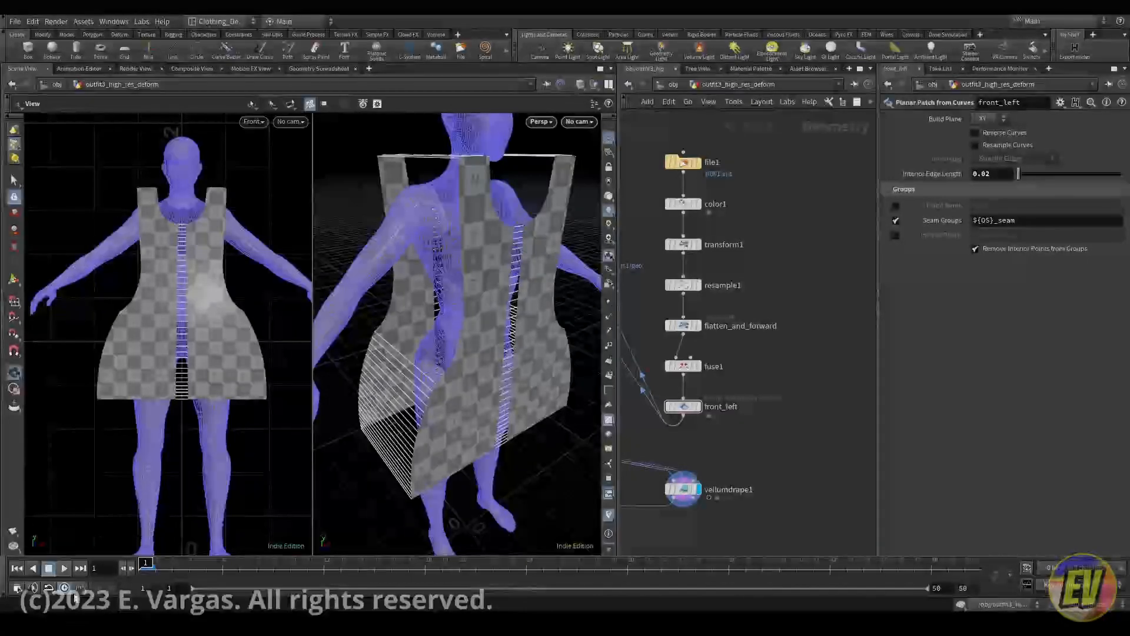
pyautogui.click(66, 568)
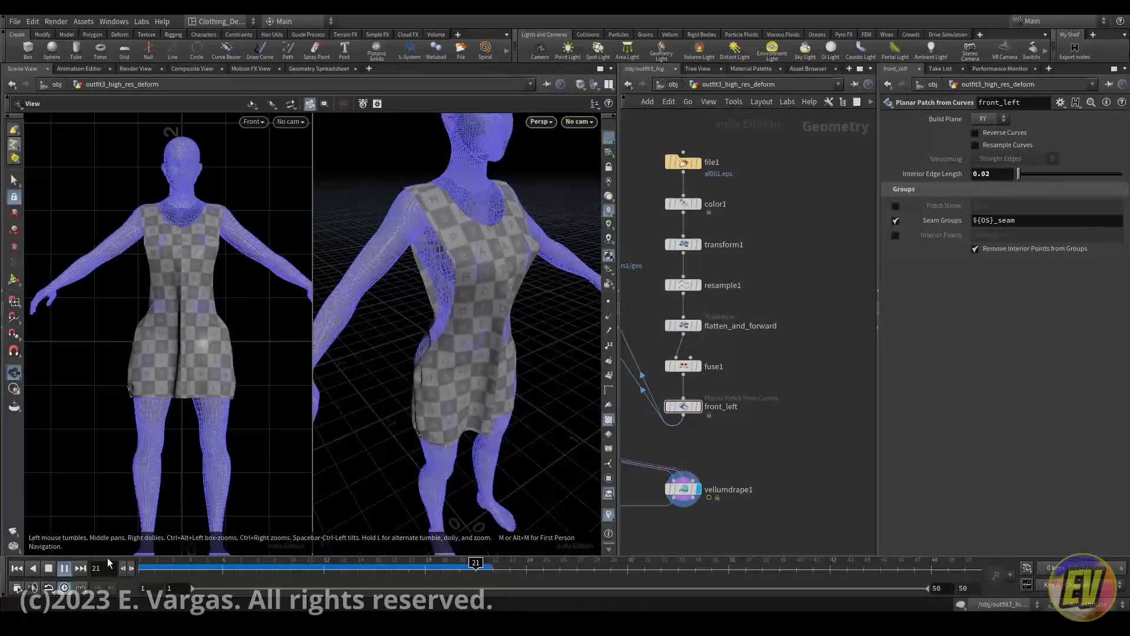
pyautogui.click(21, 568)
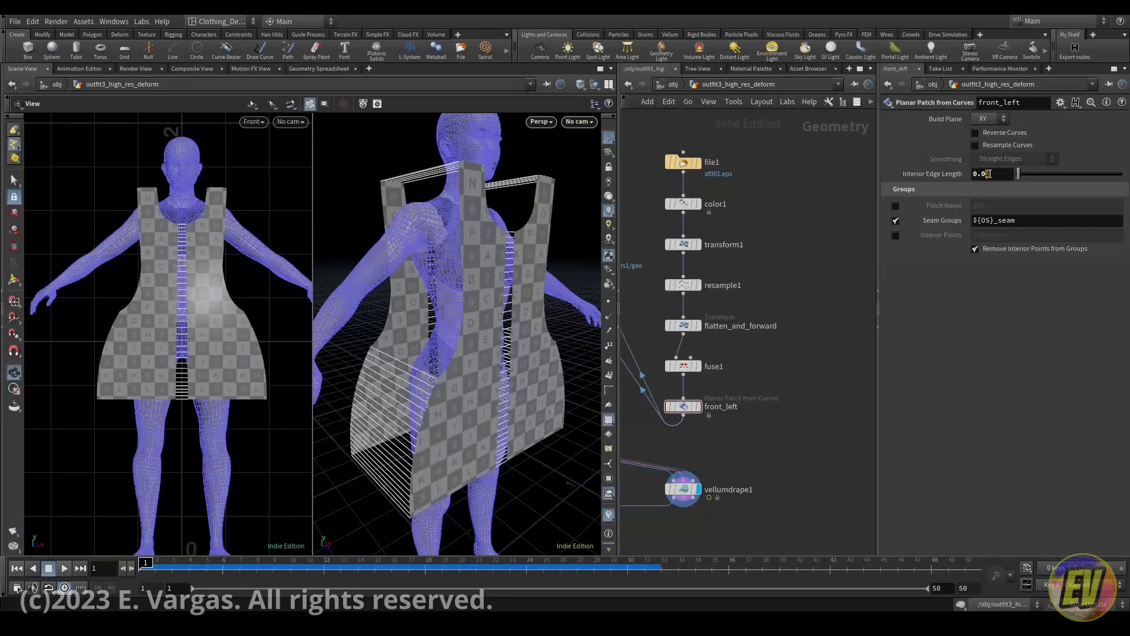
# Set the front_left patch's interior edge length to 0.04 and display the panels in wireframe.
pyautogui.moveTo(989, 174); pyautogui.dragTo(1012, 176)
pyautogui.write('4')
pyautogui.press('Return')
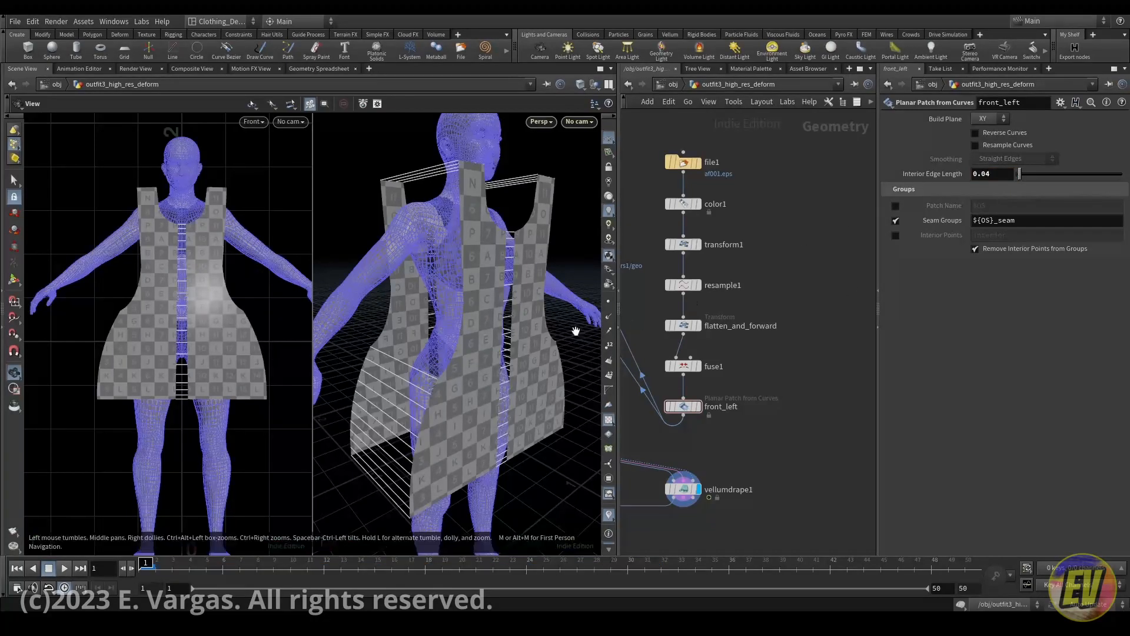
pyautogui.hotkey('shift', 'w')
pyautogui.moveTo(506, 353)
pyautogui.mouseDown()
pyautogui.moveTo(479, 371)
pyautogui.moveTo(497, 358)
pyautogui.mouseUp()
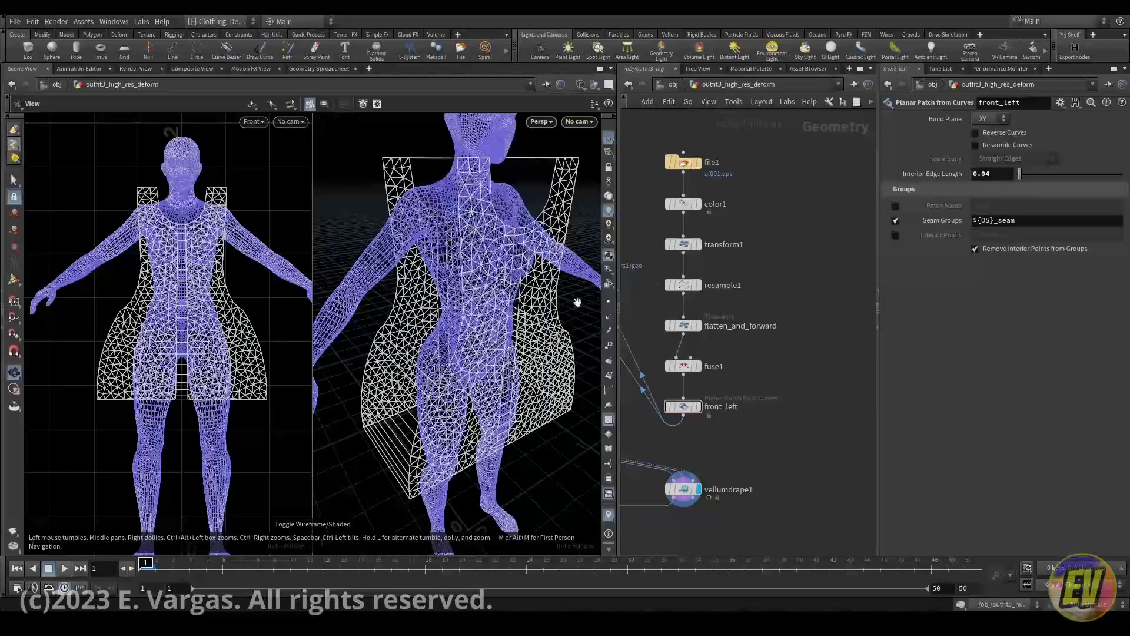
# Try a larger interior edge length on the front_left patch, then restore it to 0.04.
pyautogui.moveTo(1020, 174)
pyautogui.mouseDown()
pyautogui.moveTo(1040, 175)
pyautogui.moveTo(1023, 178)
pyautogui.mouseUp()
pyautogui.doubleClick(1004, 173)
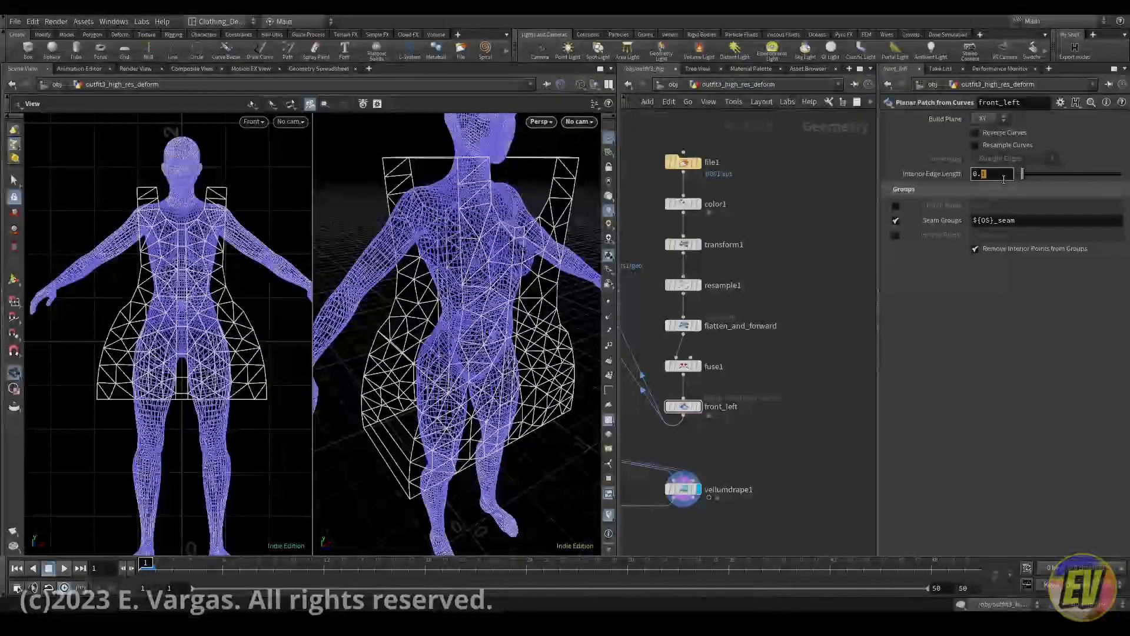
pyautogui.write('0.04')
pyautogui.press('Return')
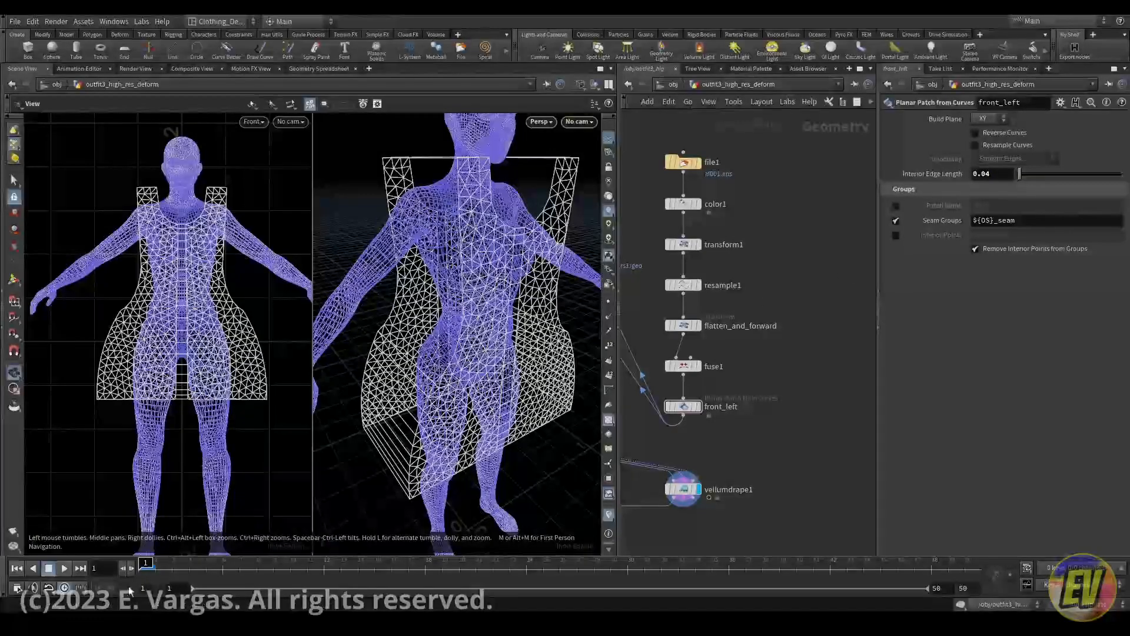
# Play the drape simulation in wireframe, rewind it to frame 1, and return the panels to shaded display.
pyautogui.click(64, 568)
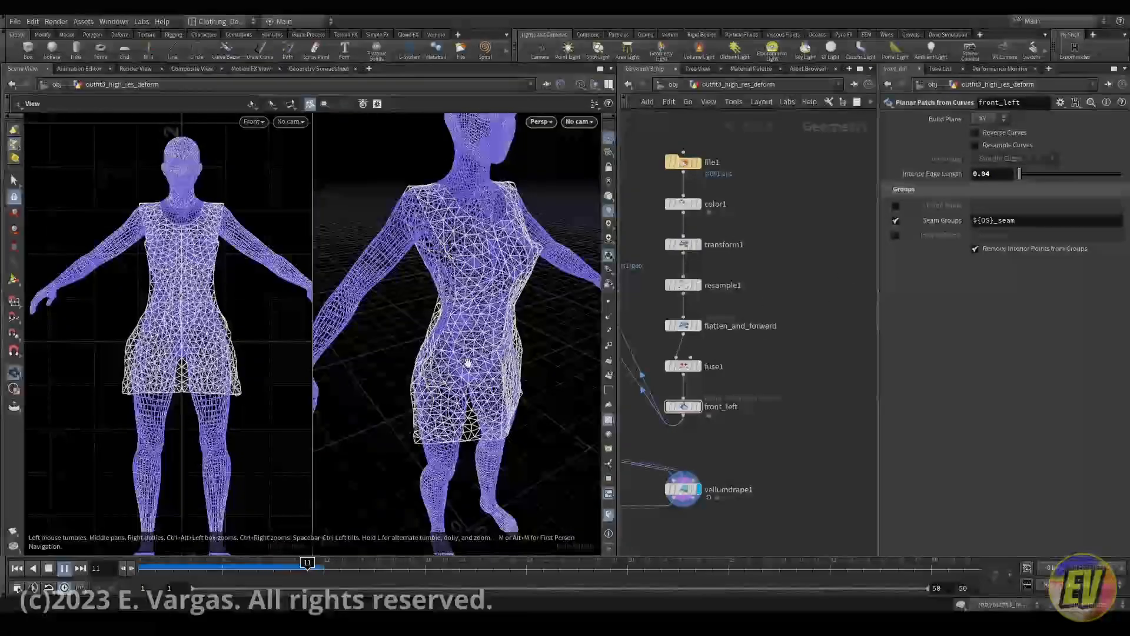
pyautogui.moveTo(193, 567); pyautogui.dragTo(146, 566)
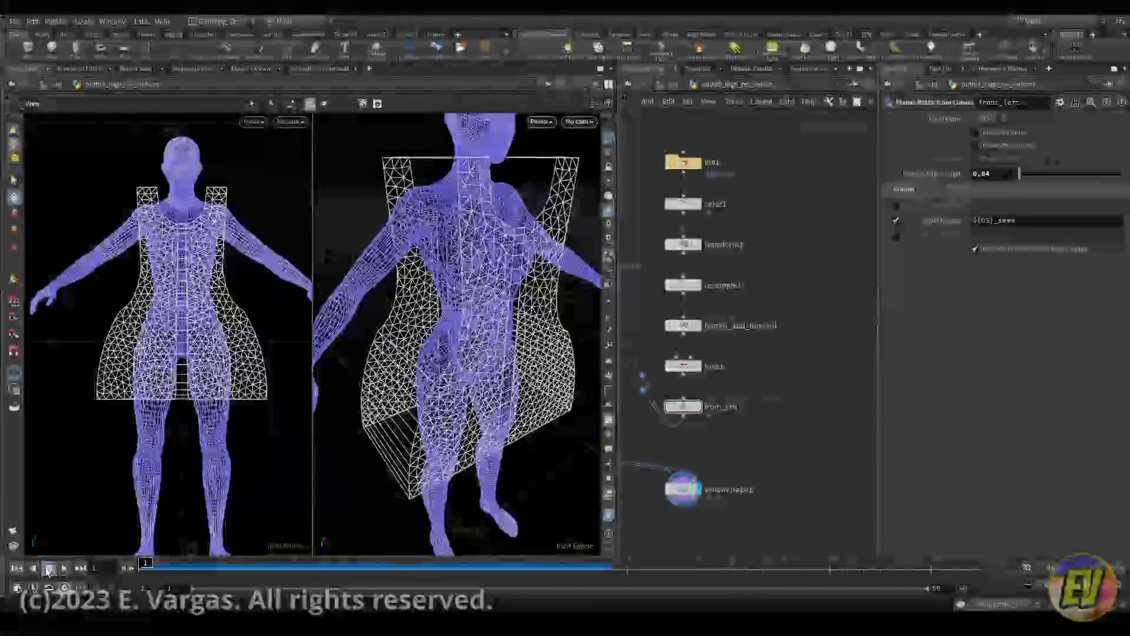
pyautogui.moveTo(394, 418); pyautogui.dragTo(404, 407)
pyautogui.press('w')
pyautogui.hotkey('shift', 'w')
# Inspect the weld seam settings of vellumdrape1 and the source geometry path of the file1 node.
pyautogui.click(683, 489)
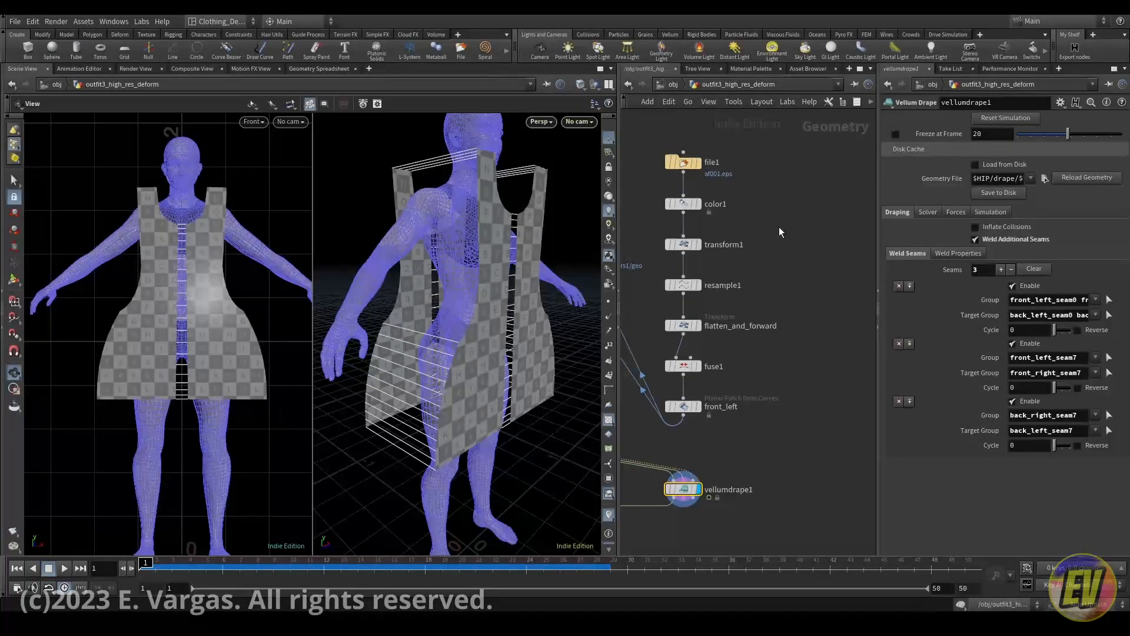
pyautogui.moveTo(814, 205); pyautogui.dragTo(816, 228, button='middle')
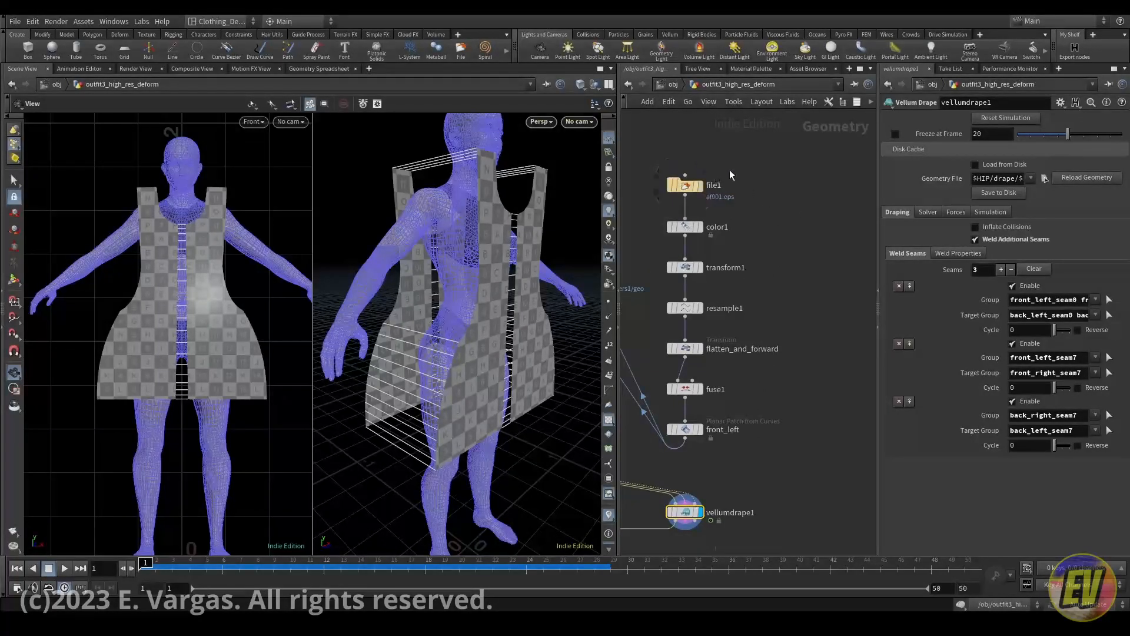
pyautogui.click(686, 185)
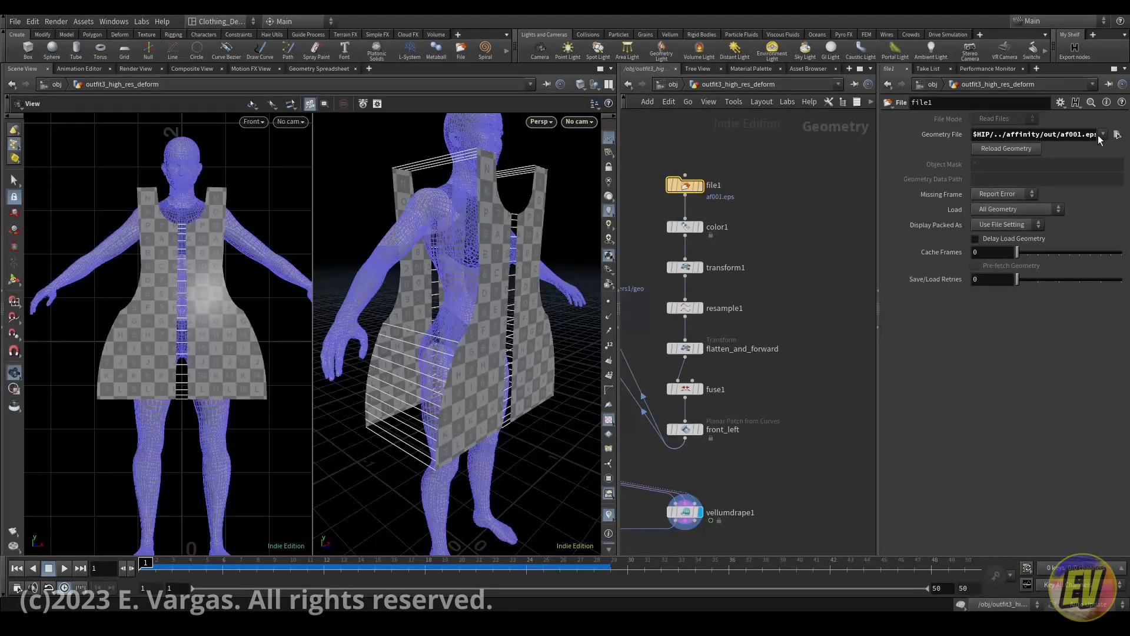
pyautogui.moveTo(784, 212); pyautogui.dragTo(761, 233, button='middle')
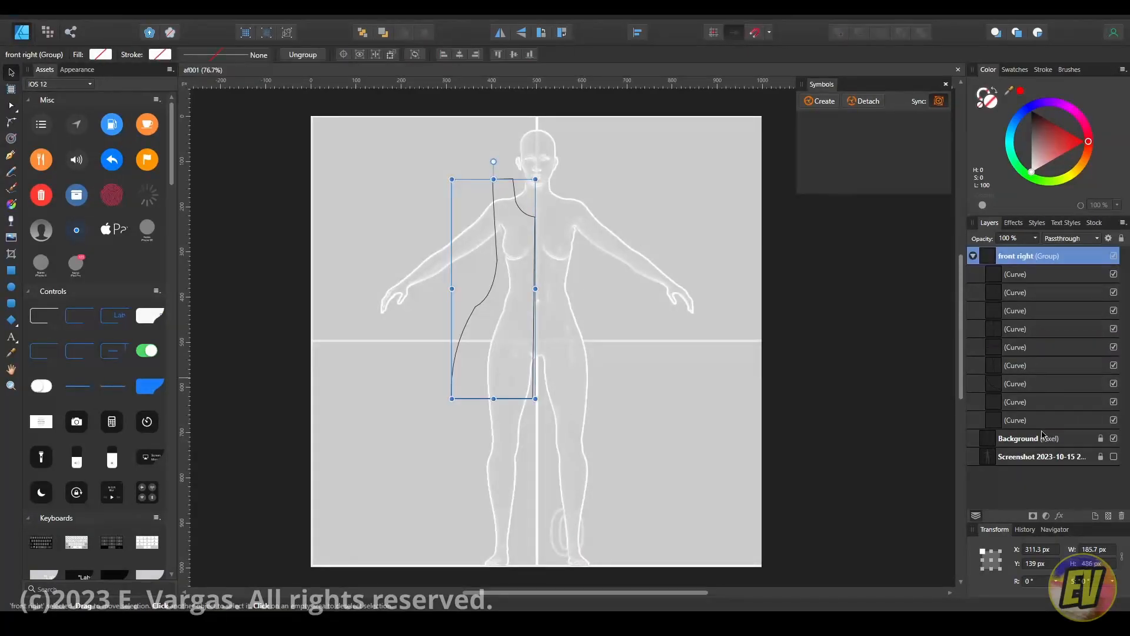
# Switch to Affinity Designer and hide the Background layer behind the front right panel outline.
pyautogui.click(1113, 439)
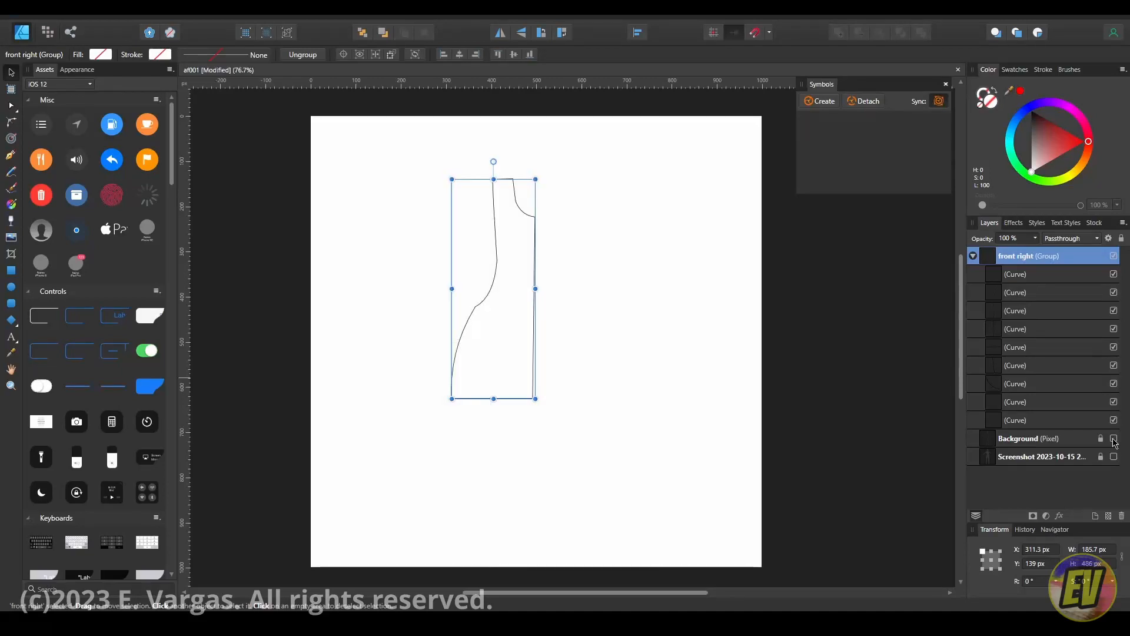
pyautogui.click(1114, 439)
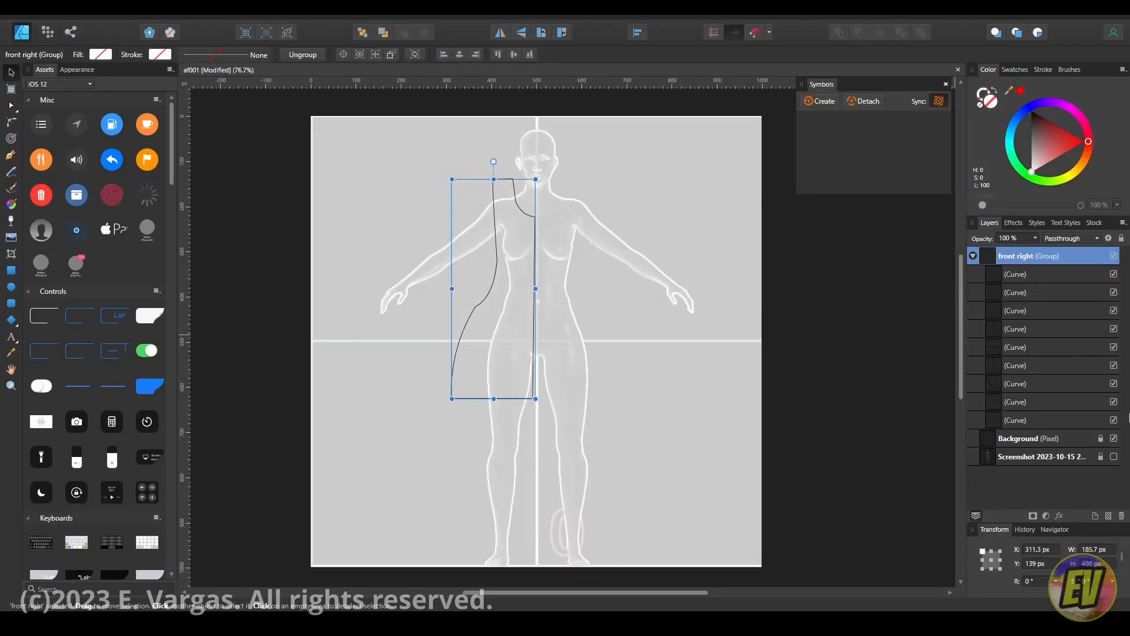
pyautogui.click(1114, 439)
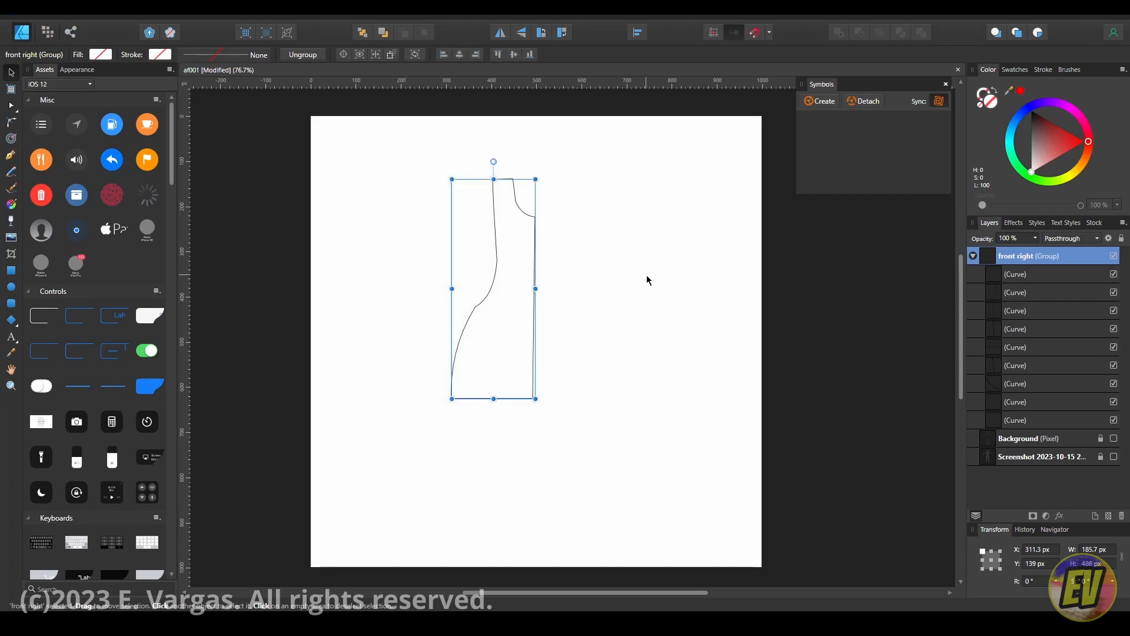
# Examine the front right group's contents, selecting its second and third curves to identify the separate panel edges.
pyautogui.click(973, 256)
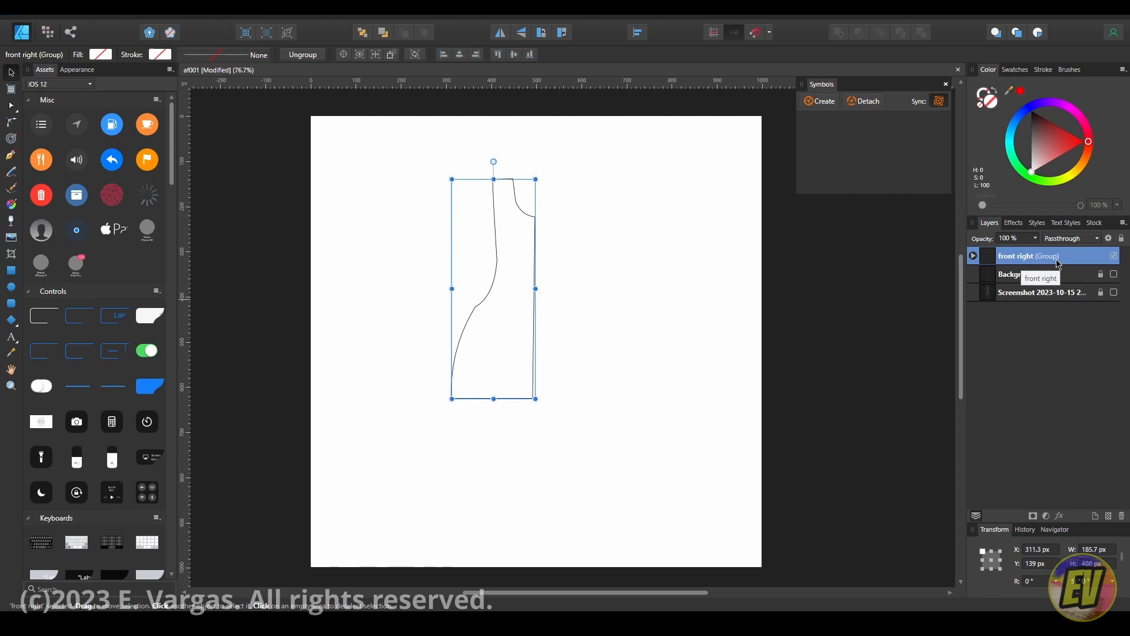
pyautogui.click(974, 256)
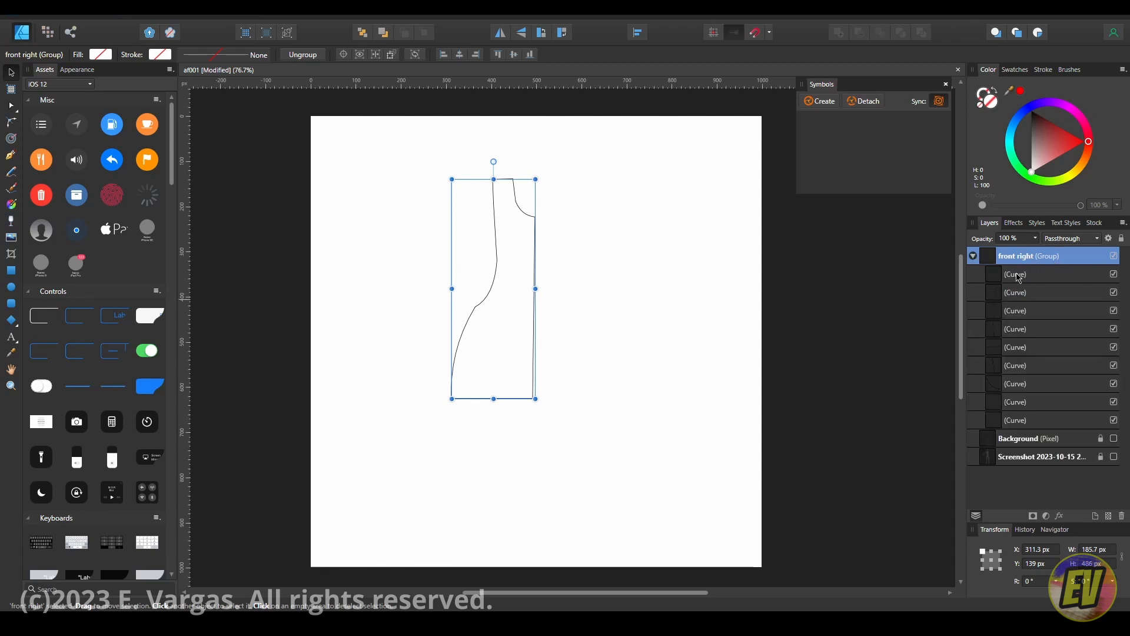
pyautogui.click(1045, 292)
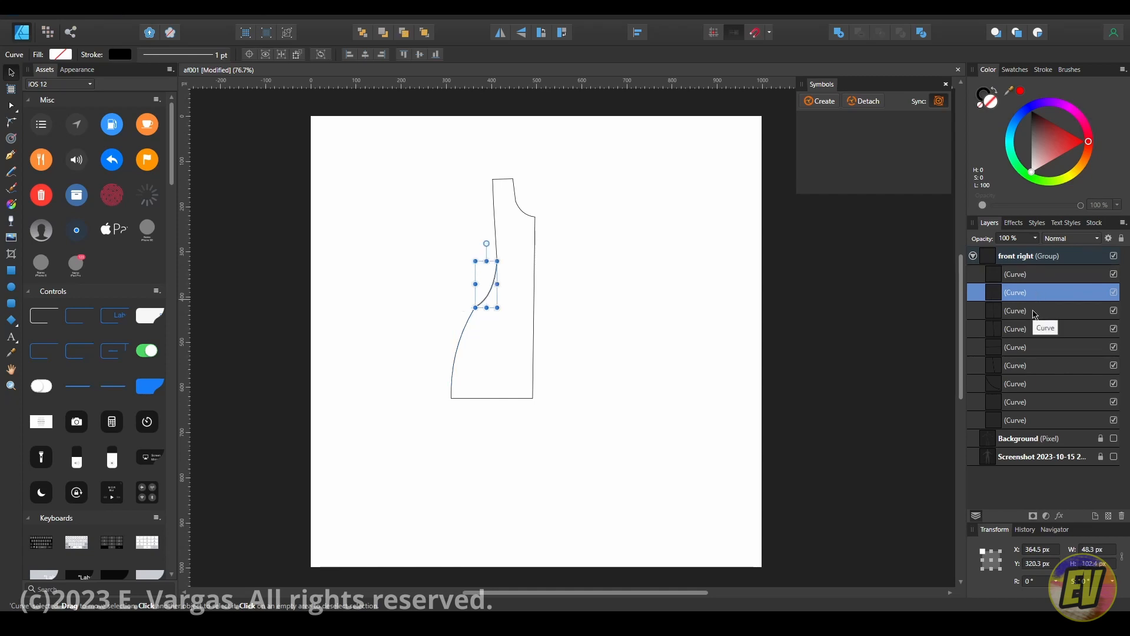
pyautogui.click(1033, 312)
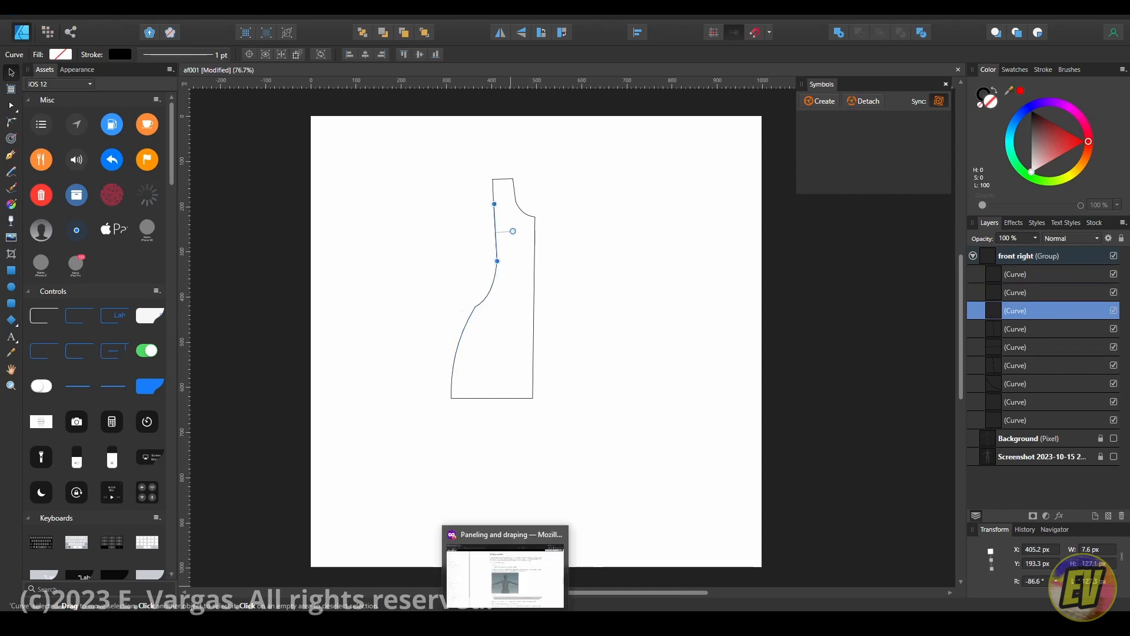
# Switch to the Paneling and draping documentation and highlight the Draping workflow heading and the tip about separate strokes per panel edge.
pyautogui.click(508, 622)
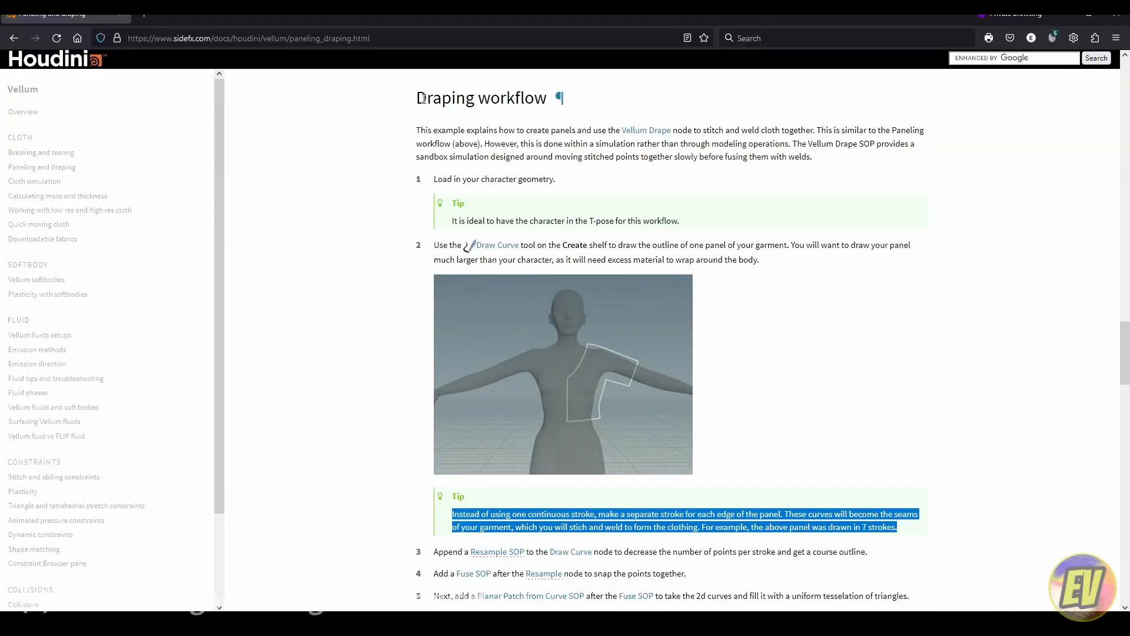
pyautogui.moveTo(418, 98); pyautogui.dragTo(546, 105)
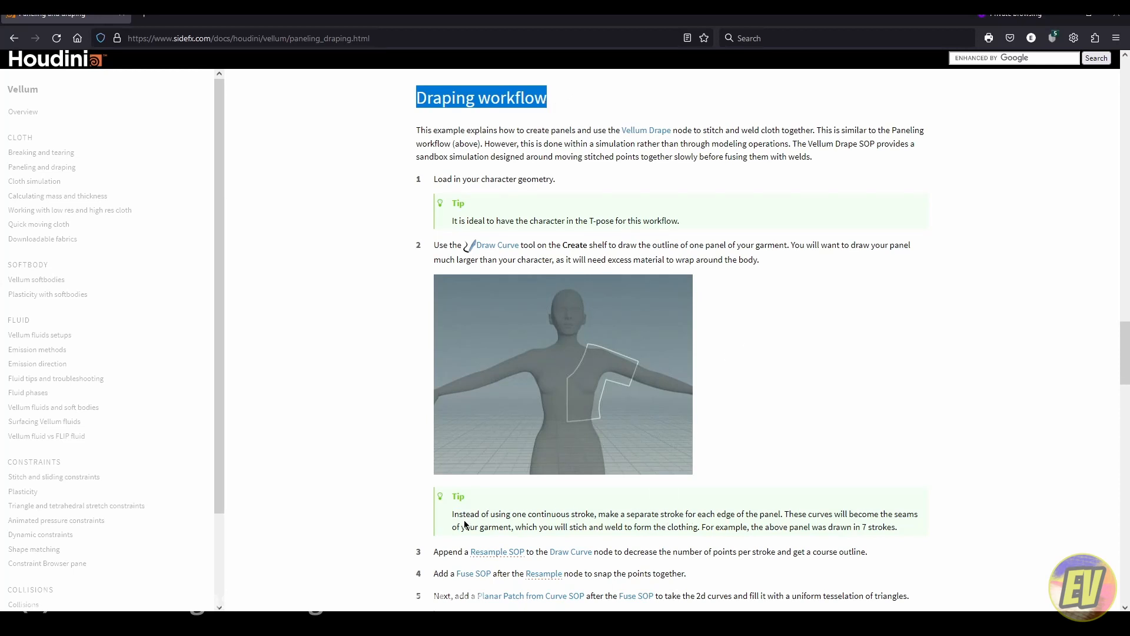
pyautogui.moveTo(452, 514); pyautogui.dragTo(905, 532)
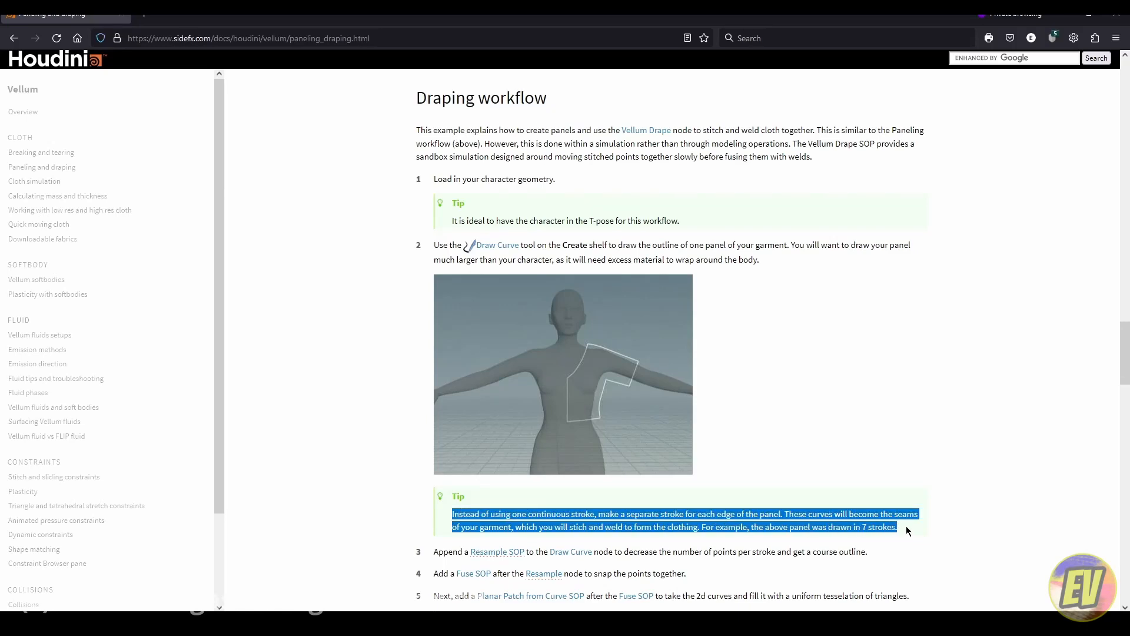
# Highlight the tip's sentences on curves becoming garment seams and the Planar Patch from Curve SOP reference in the Draping workflow.
pyautogui.click(890, 512)
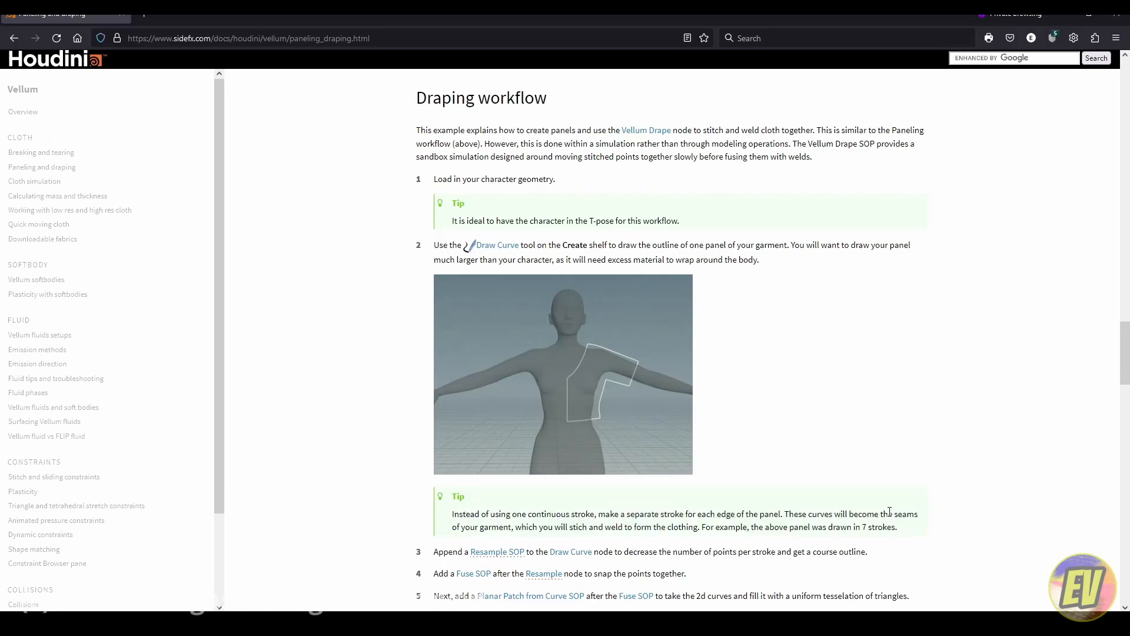
pyautogui.moveTo(808, 518); pyautogui.dragTo(874, 523)
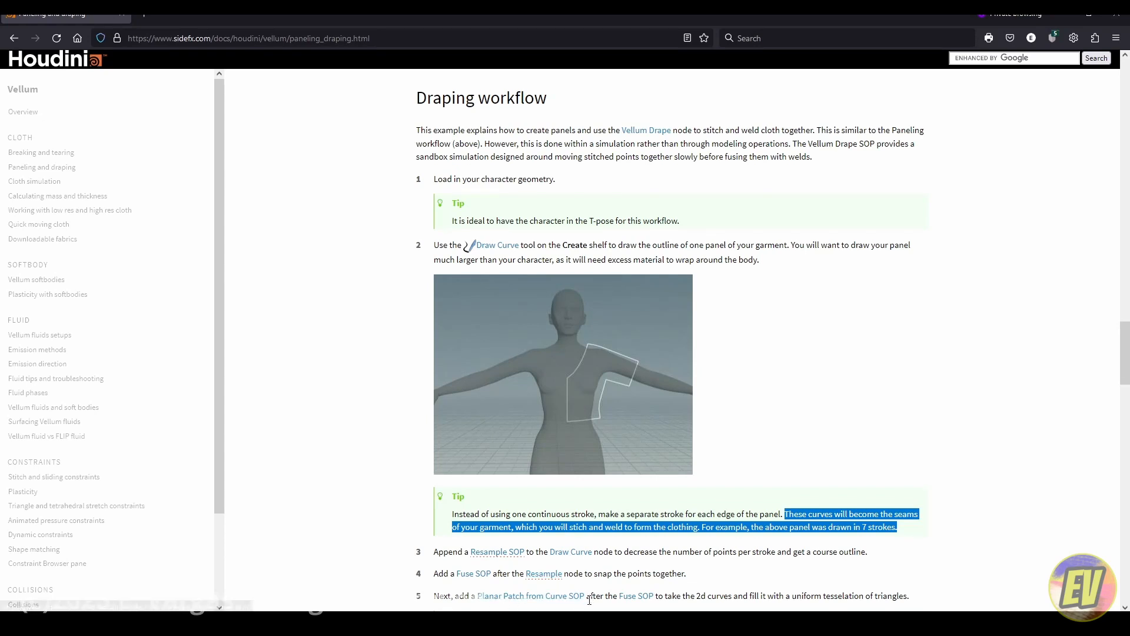
pyautogui.moveTo(587, 596); pyautogui.dragTo(473, 595)
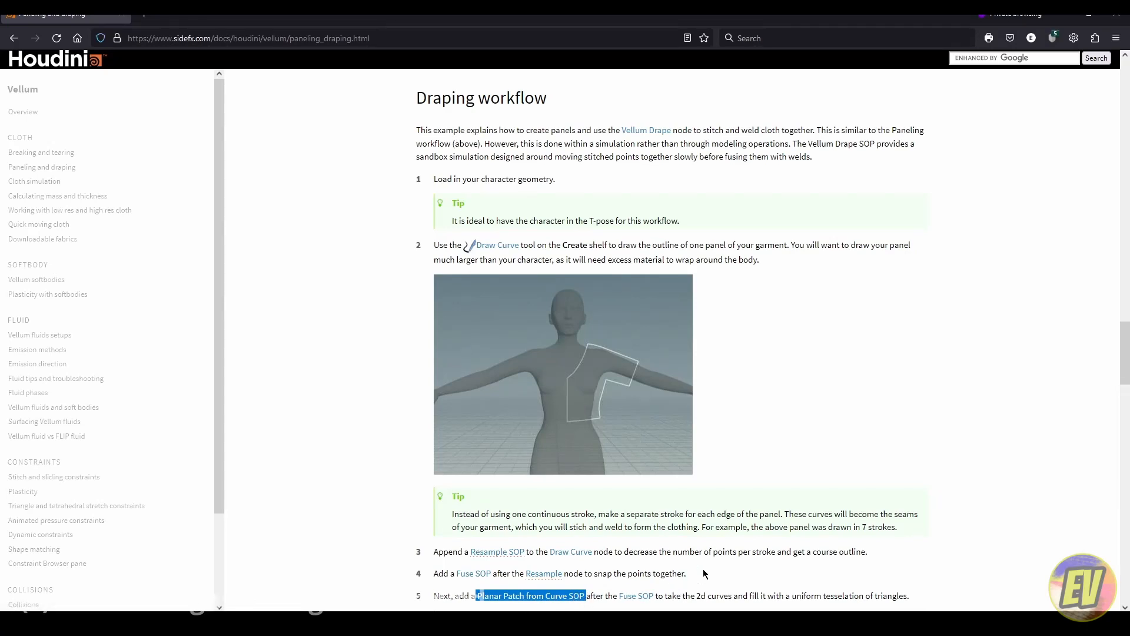
# Switch to Affinity Designer and select all nine curves of the front right group for editing with the Node tool.
pyautogui.moveTo(419, 622)
pyautogui.click(432, 586)
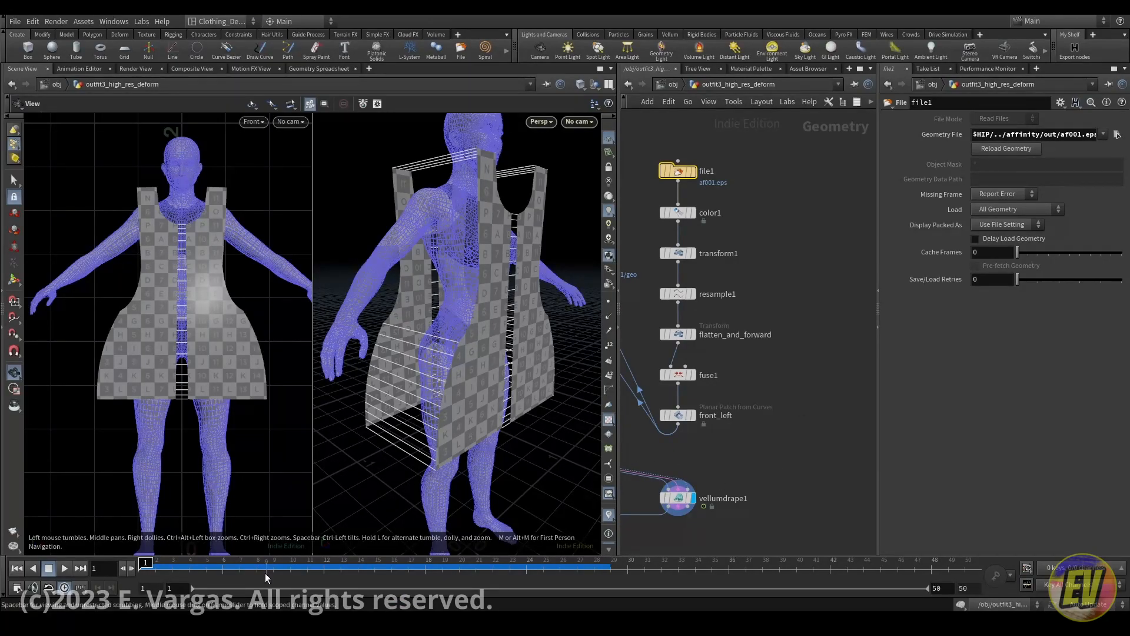
pyautogui.click(434, 586)
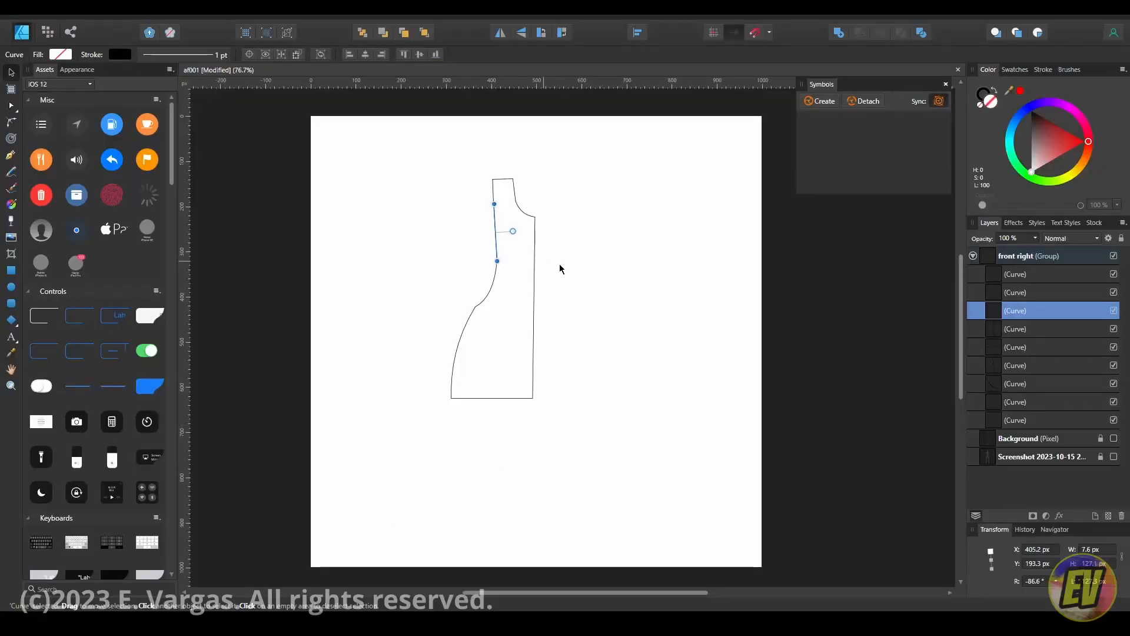
pyautogui.click(1025, 275)
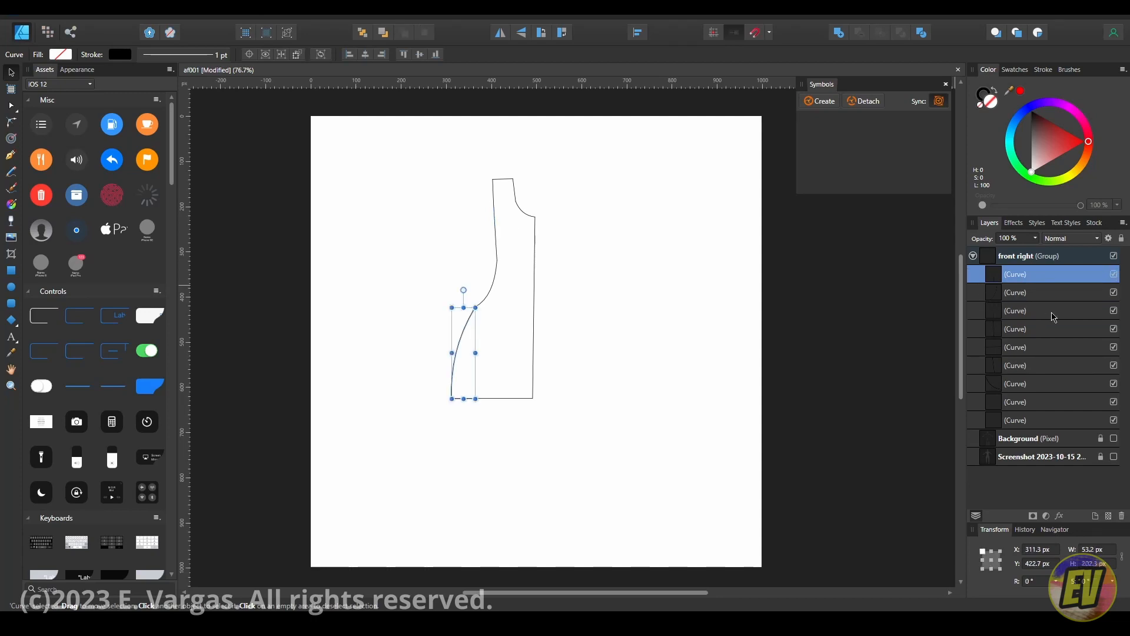
pyautogui.keyDown('shift'); pyautogui.click(1025, 421); pyautogui.keyUp('shift')
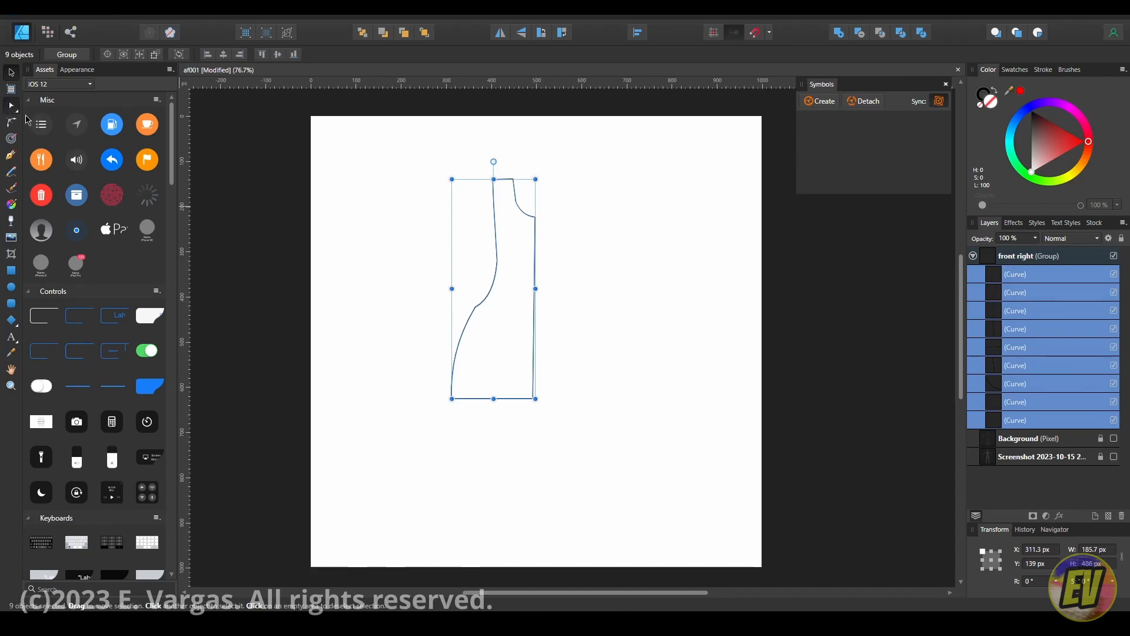
pyautogui.click(12, 106)
pyautogui.moveTo(396, 382); pyautogui.dragTo(596, 438)
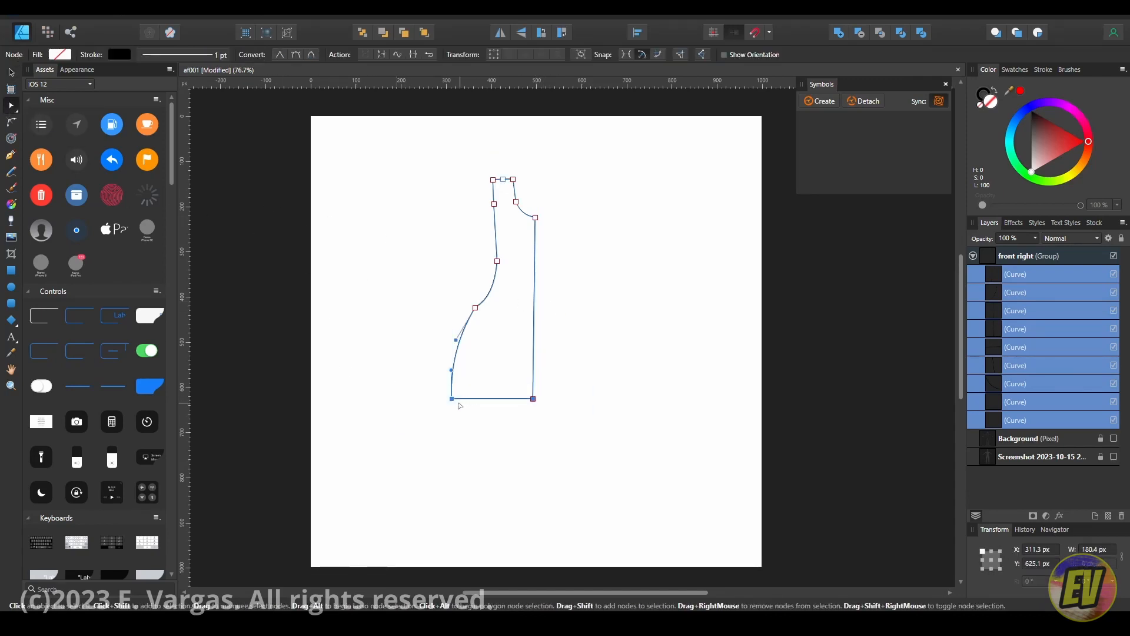
pyautogui.moveTo(421, 390); pyautogui.dragTo(587, 420)
pyautogui.moveTo(452, 400); pyautogui.dragTo(494, 429)
pyautogui.hotkey('ctrl', 'z')
# Move the outer hem corner and hip nodes outward together, and shift the waist node to about X 354, Y 314 px.
pyautogui.moveTo(419, 293); pyautogui.dragTo(504, 427)
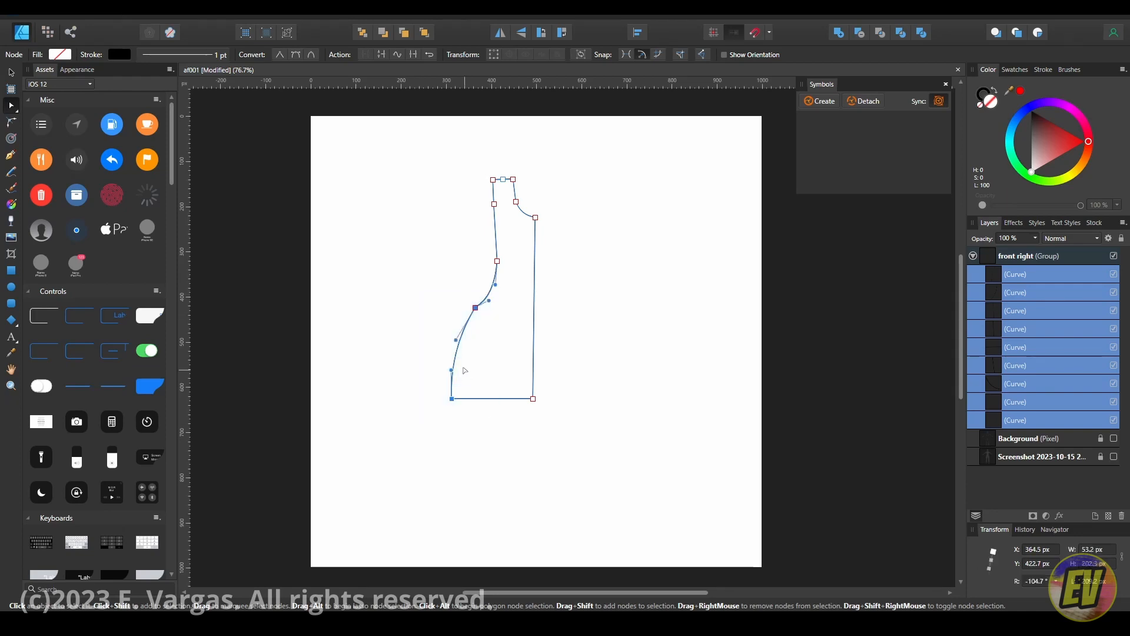
pyautogui.moveTo(453, 360); pyautogui.dragTo(416, 400)
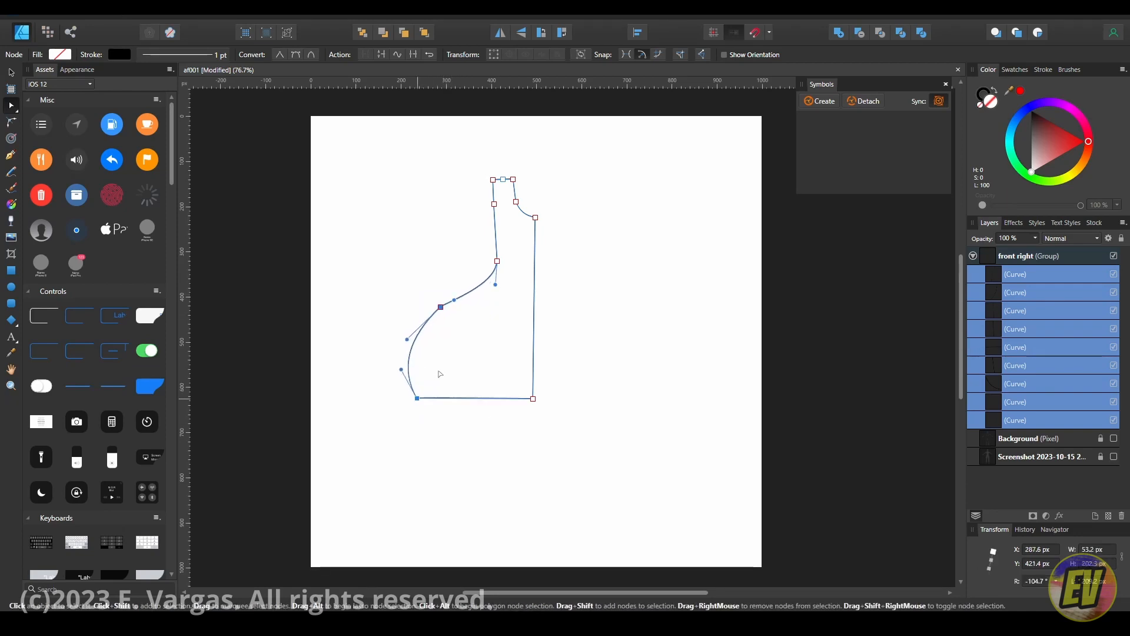
pyautogui.moveTo(500, 265); pyautogui.dragTo(471, 258)
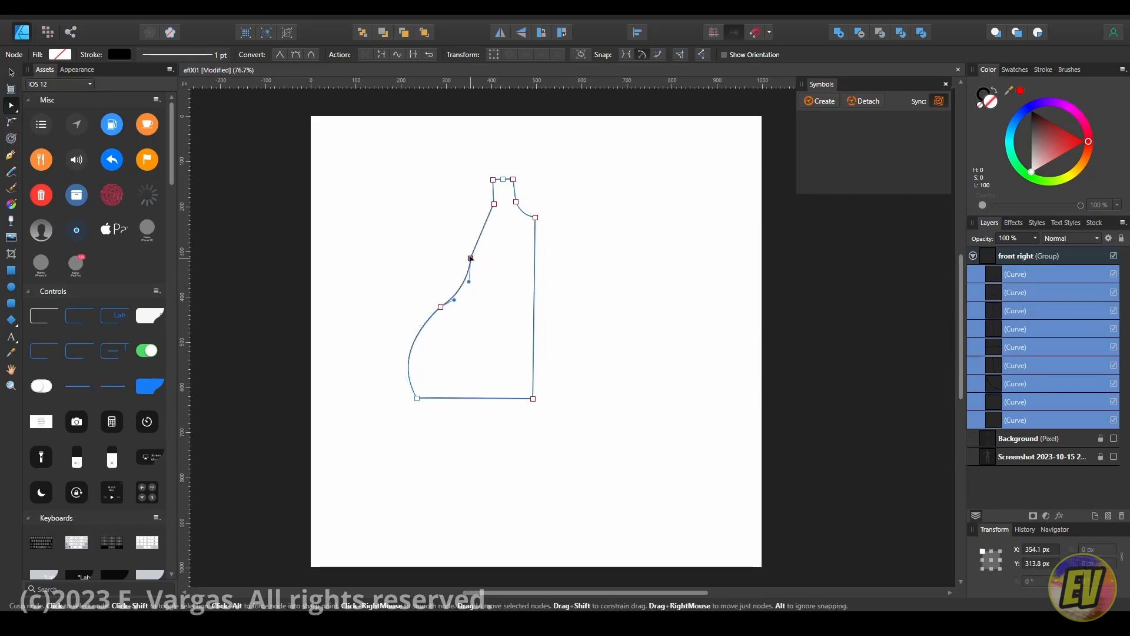
# Rejoin the hip nodes at about X 271, Y 424 px and move the waist node to about X 319, Y 305 px.
pyautogui.moveTo(441, 306)
pyautogui.mouseDown()
pyautogui.moveTo(433, 324)
pyautogui.moveTo(449, 344)
pyautogui.moveTo(431, 346)
pyautogui.moveTo(429, 314)
pyautogui.moveTo(432, 344)
pyautogui.moveTo(447, 339)
pyautogui.moveTo(431, 352)
pyautogui.moveTo(430, 321)
pyautogui.mouseUp()
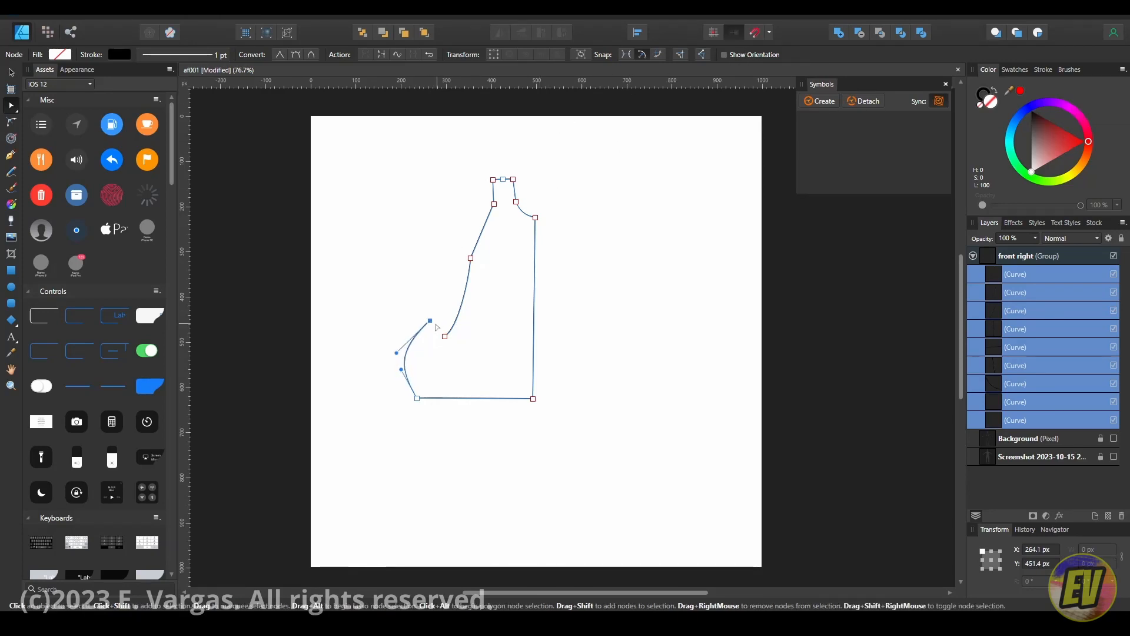
pyautogui.moveTo(432, 320); pyautogui.dragTo(448, 340)
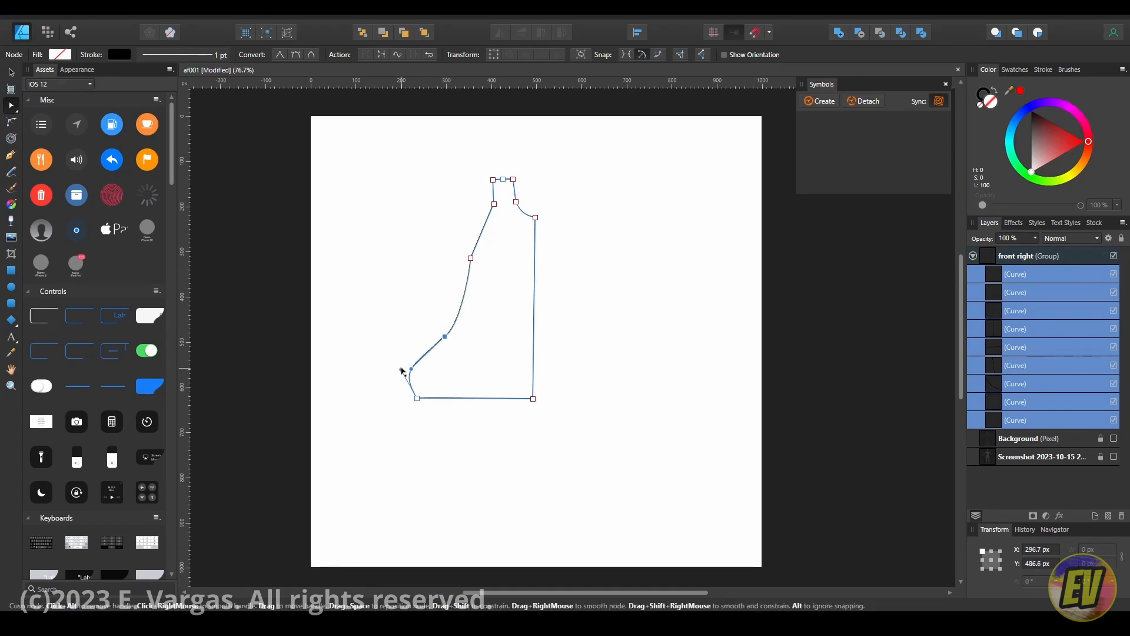
pyautogui.moveTo(400, 371); pyautogui.dragTo(436, 308)
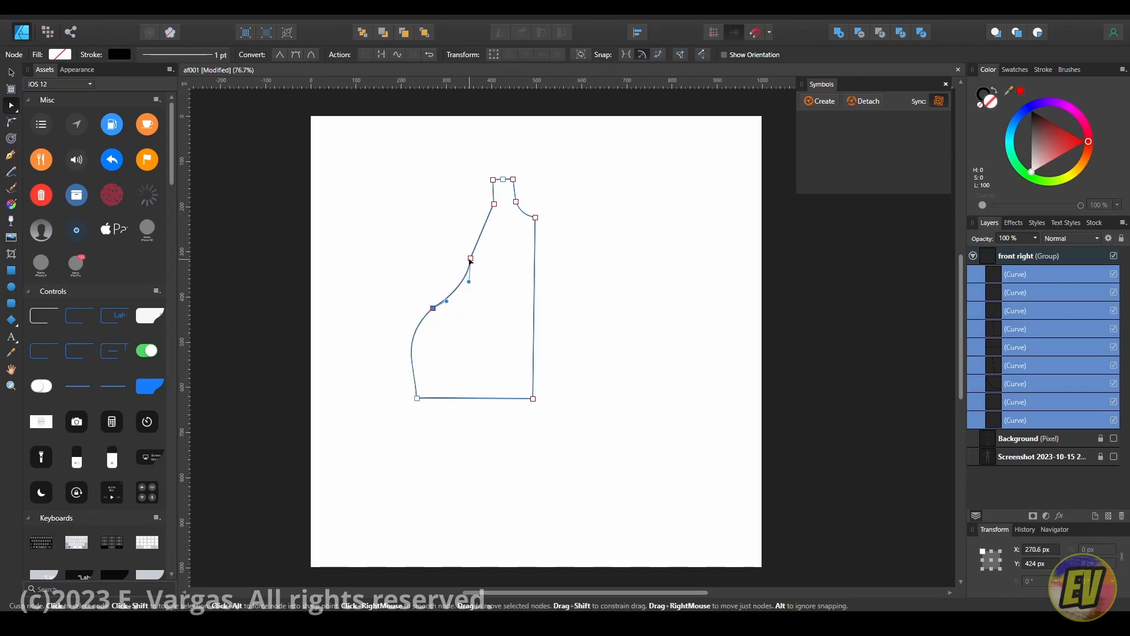
pyautogui.moveTo(470, 258); pyautogui.dragTo(454, 254)
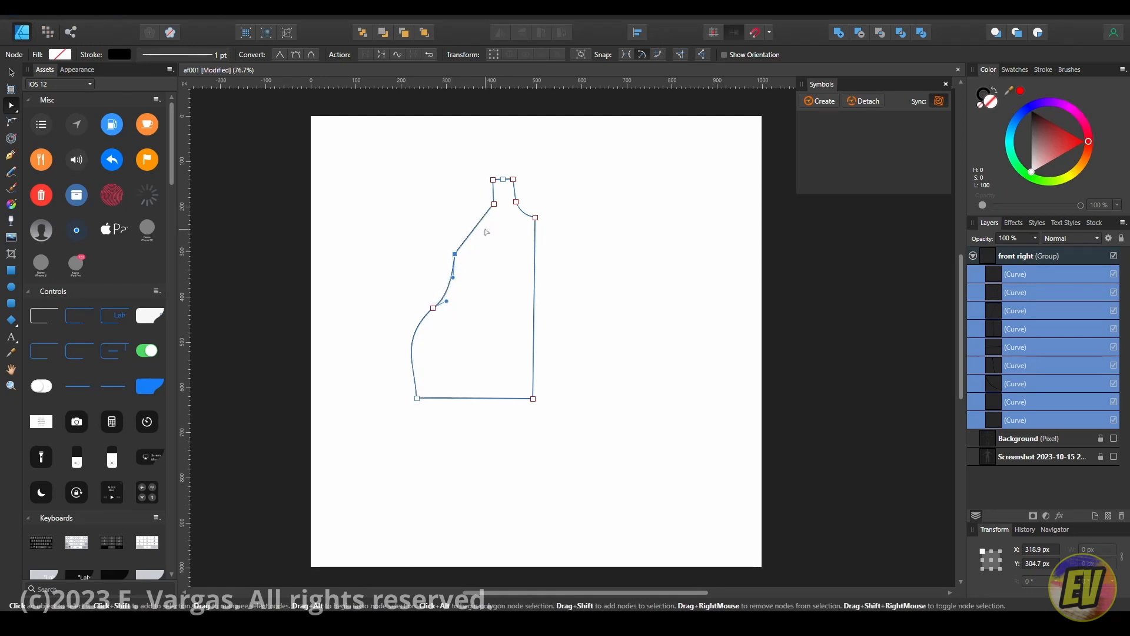
# Inspect the reshaped panel's edges on the canvas by selecting the slanted side, waist curve, hem and centre edge individually.
pyautogui.click(11, 71)
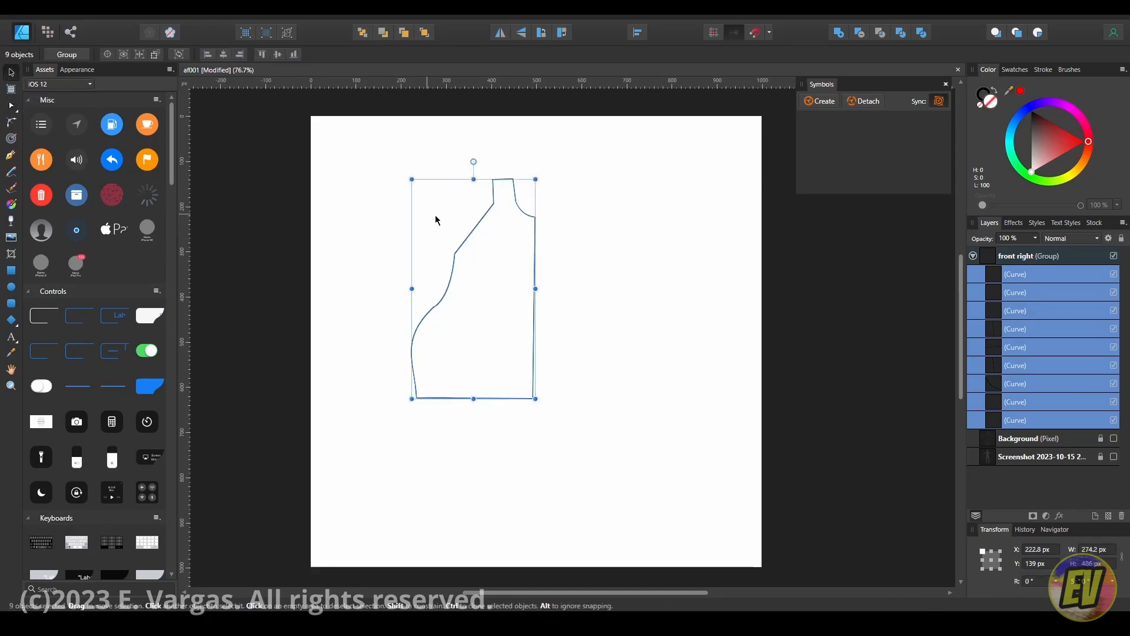
pyautogui.click(474, 230)
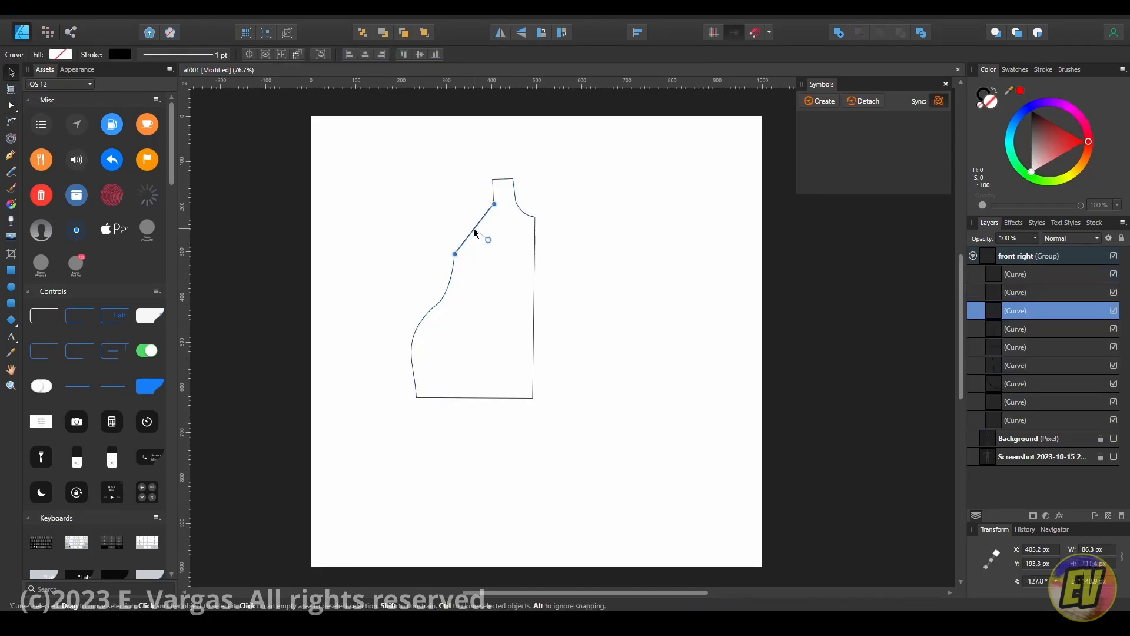
pyautogui.click(448, 285)
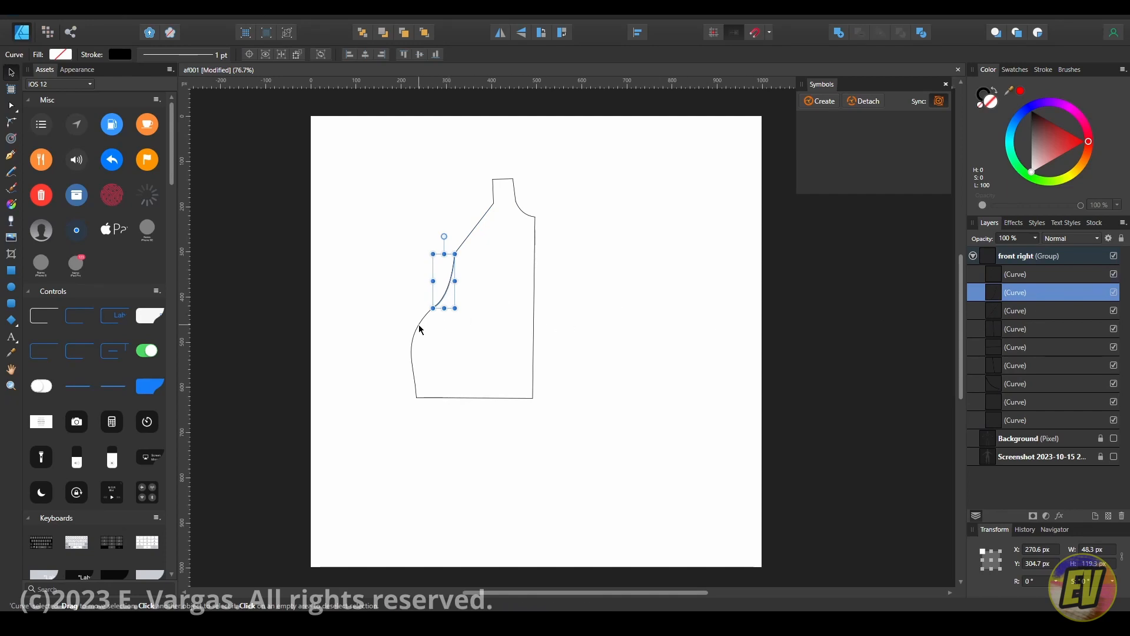
pyautogui.click(471, 398)
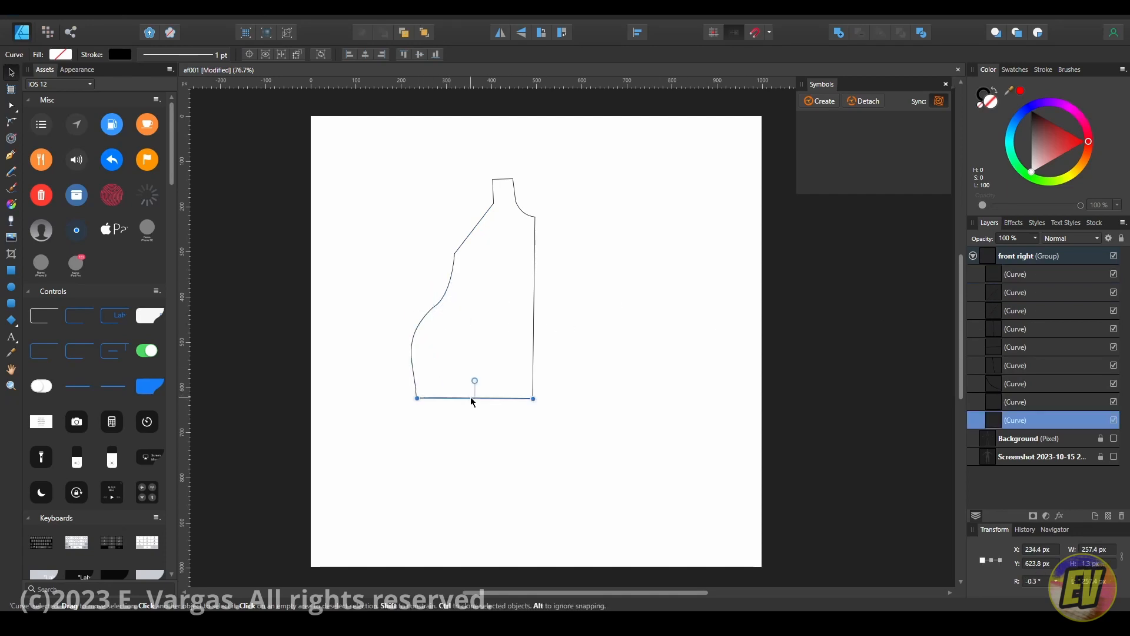
pyautogui.click(533, 370)
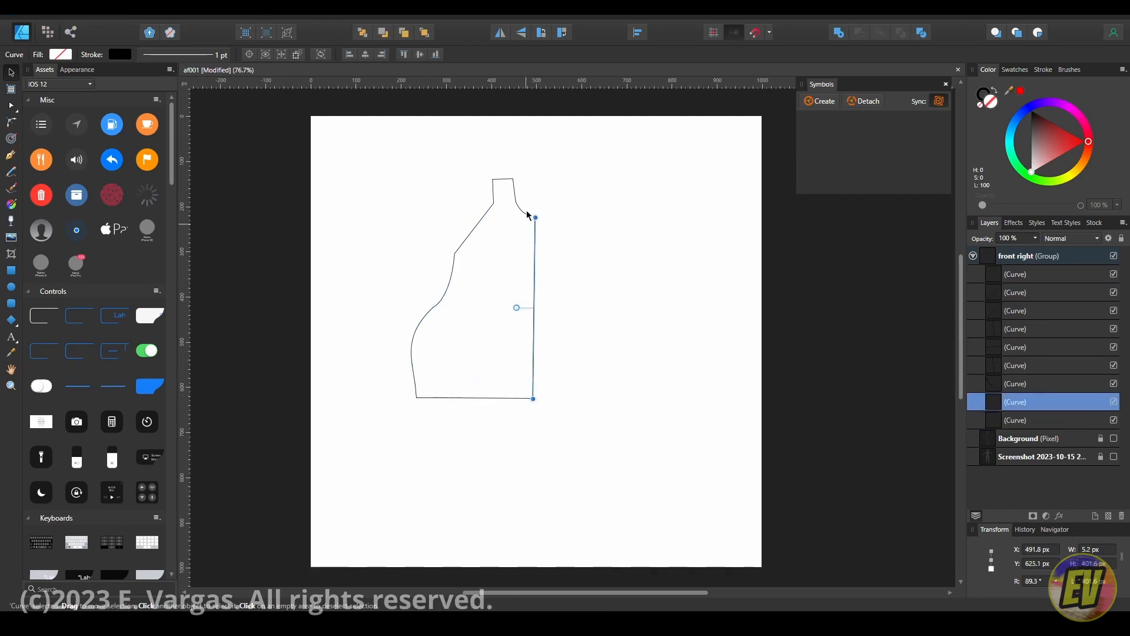
# Check which panel edges the individual curve layers represent, comparing the hip, waist and slanted side curves.
pyautogui.click(1038, 364)
pyautogui.click(1043, 403)
pyautogui.click(1043, 328)
pyautogui.click(1043, 277)
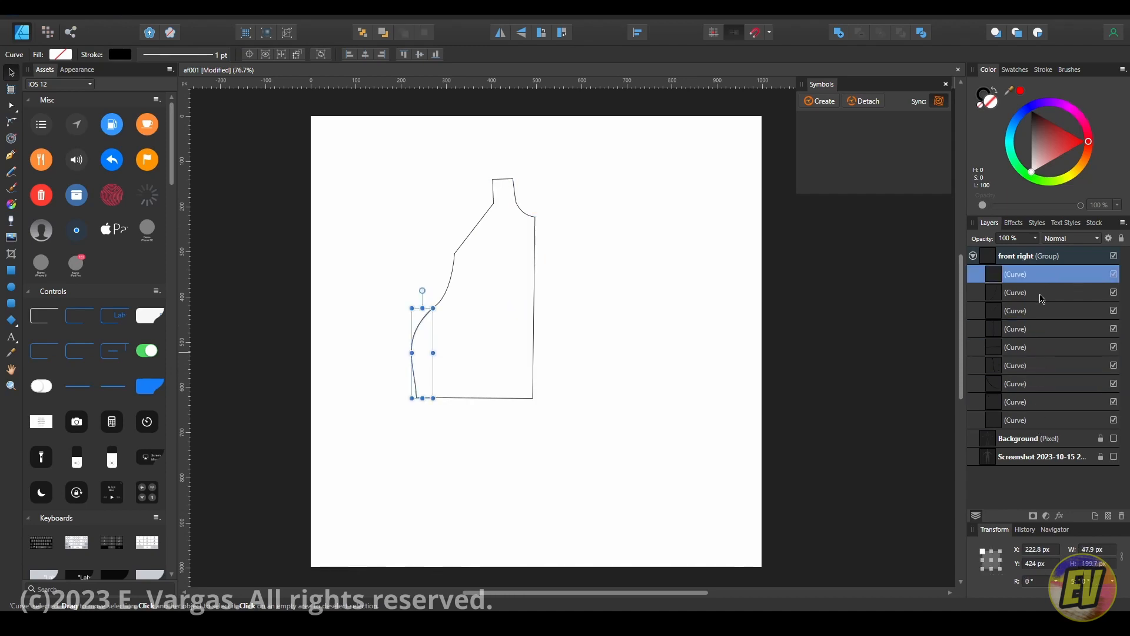
pyautogui.click(1042, 294)
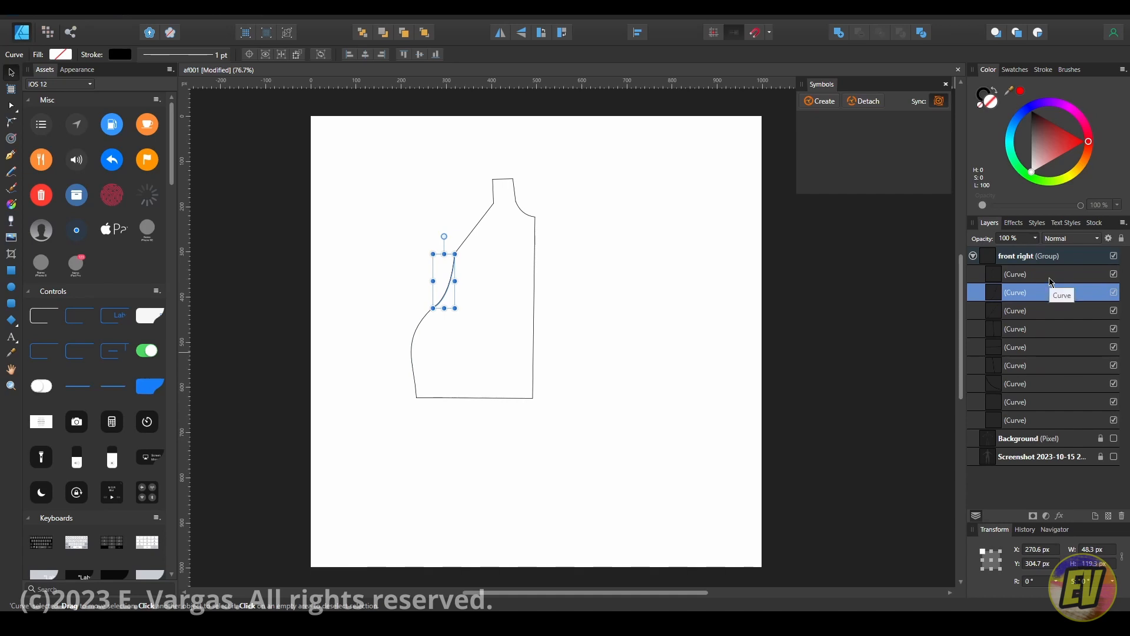
pyautogui.click(1043, 312)
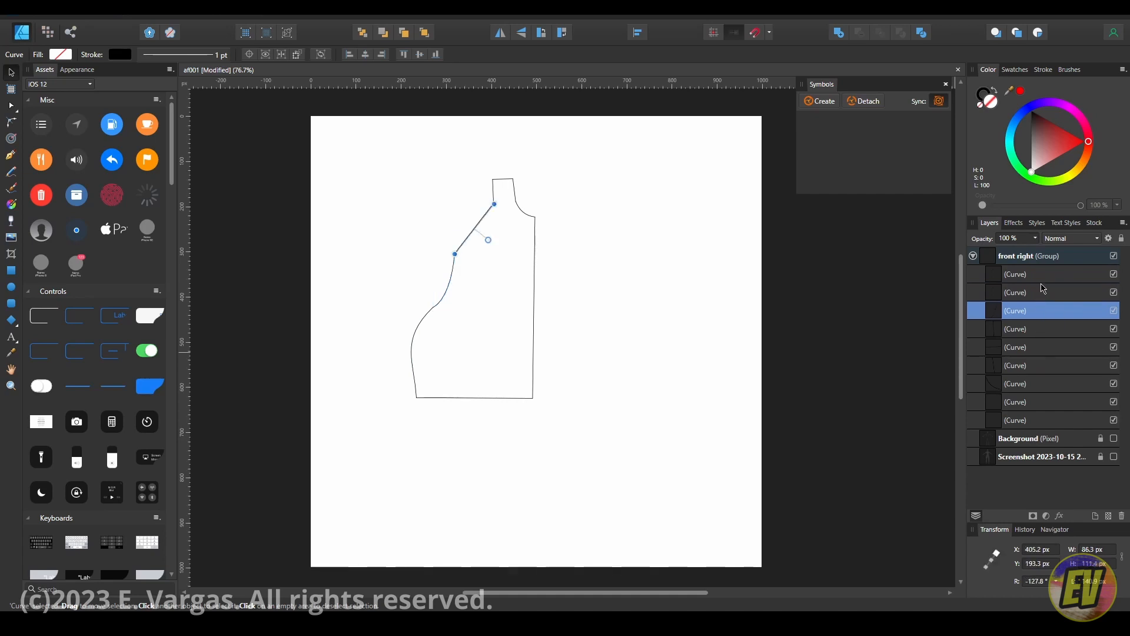
pyautogui.click(1042, 278)
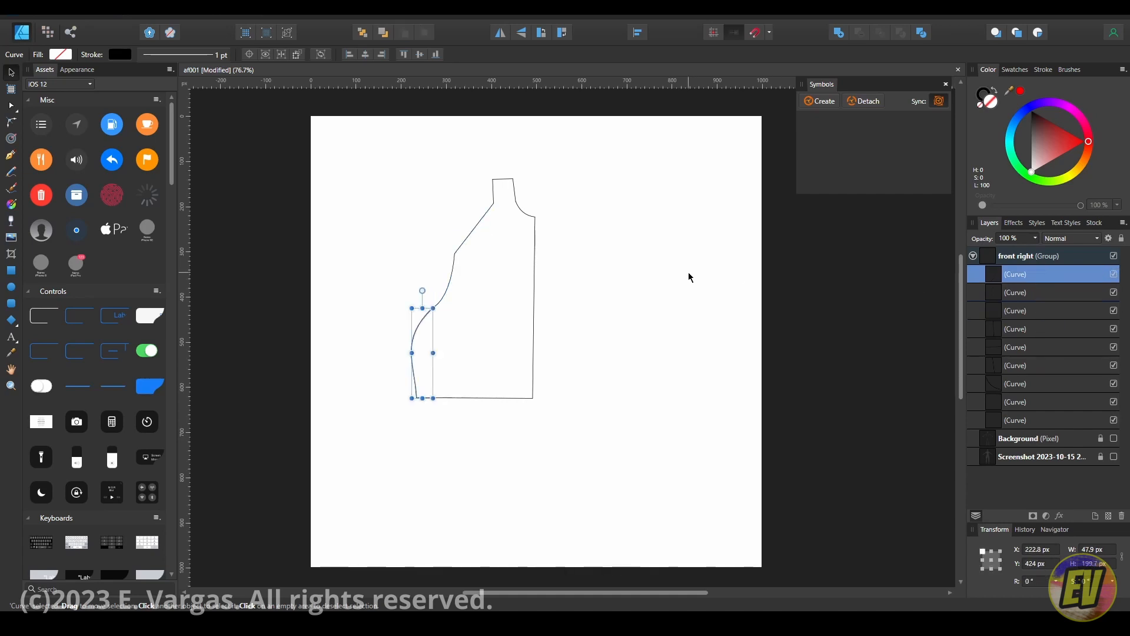
# Examine the front right group as a whole, and its hip, waist and two vertical shoulder strap curves individually.
pyautogui.click(1037, 259)
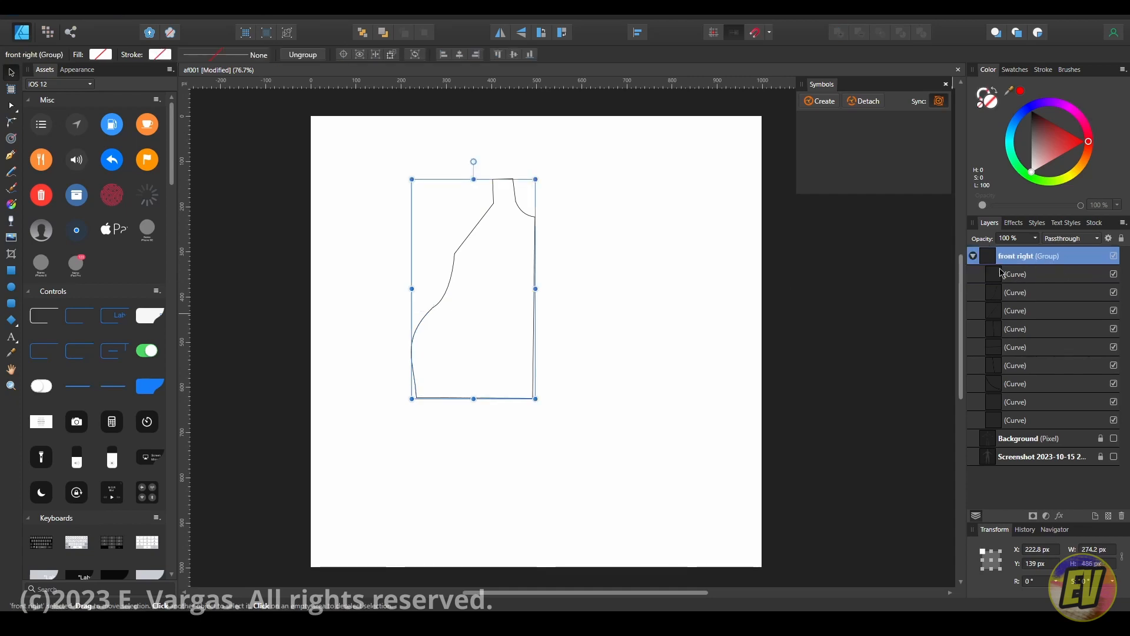
pyautogui.click(1029, 278)
pyautogui.click(1024, 292)
pyautogui.click(1027, 329)
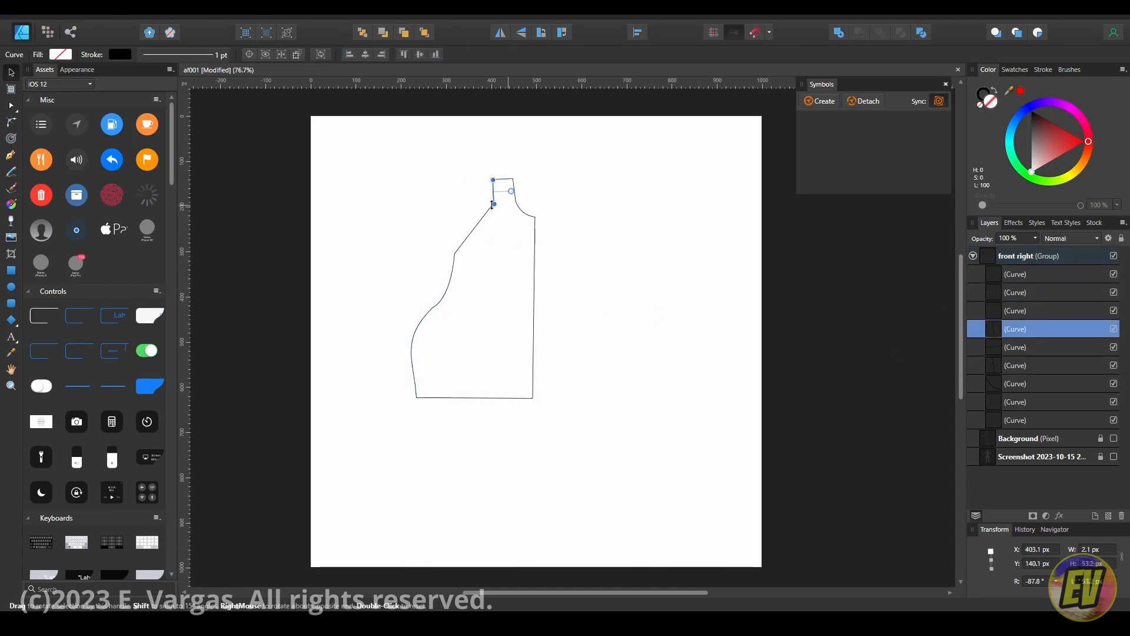
pyautogui.click(1022, 363)
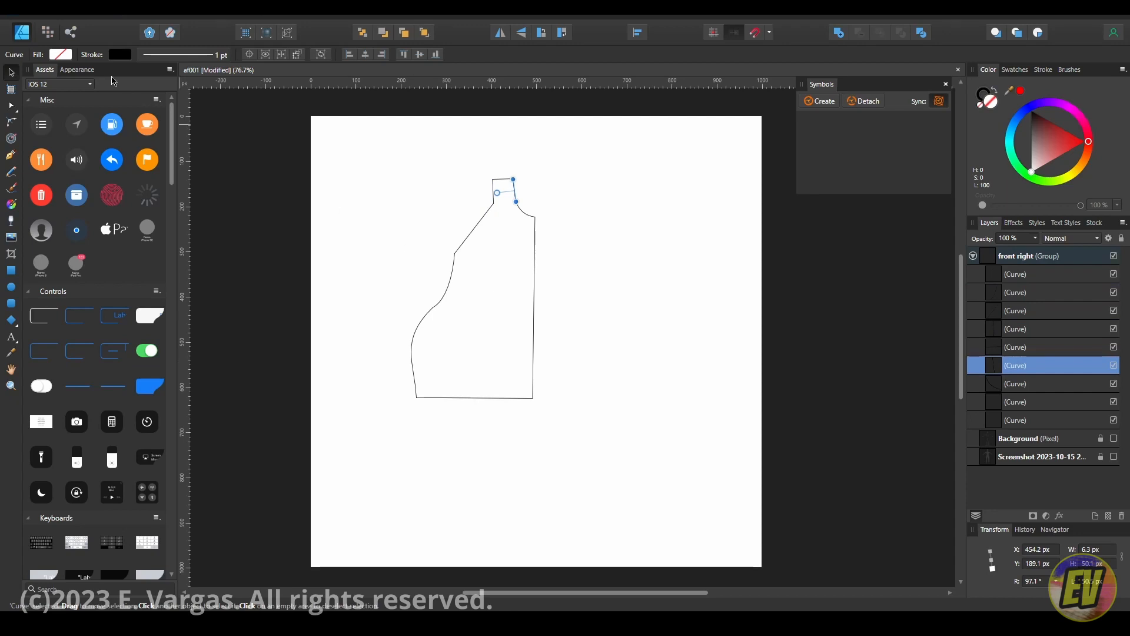
# Show the Background layer to compare the panel with the body reference, and hide it again.
pyautogui.click(42, 10)
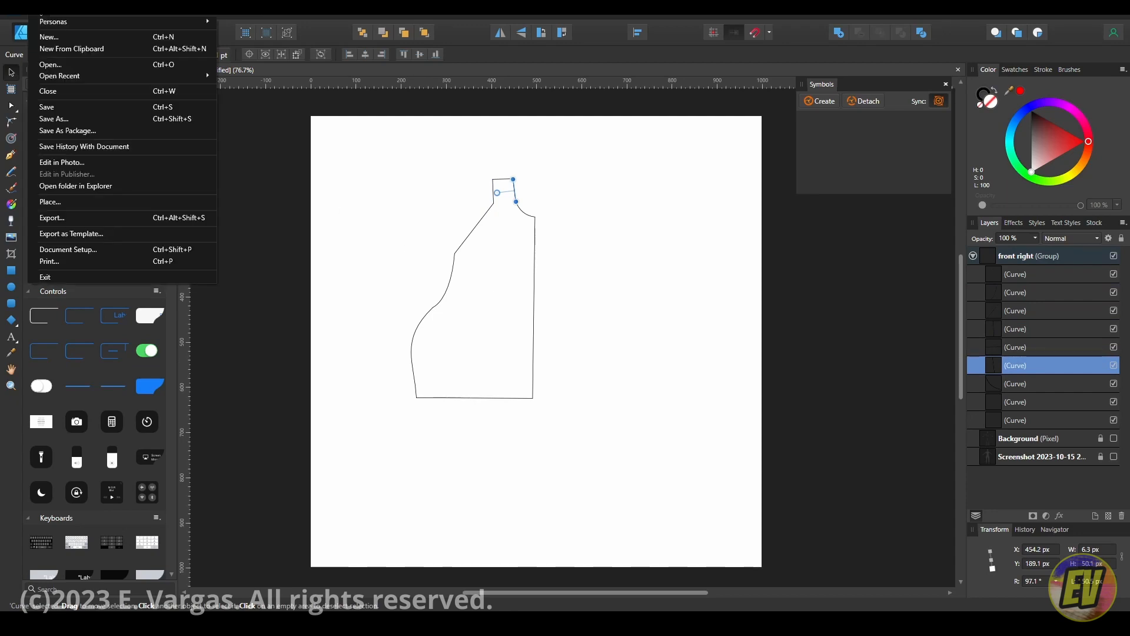
pyautogui.click(1114, 439)
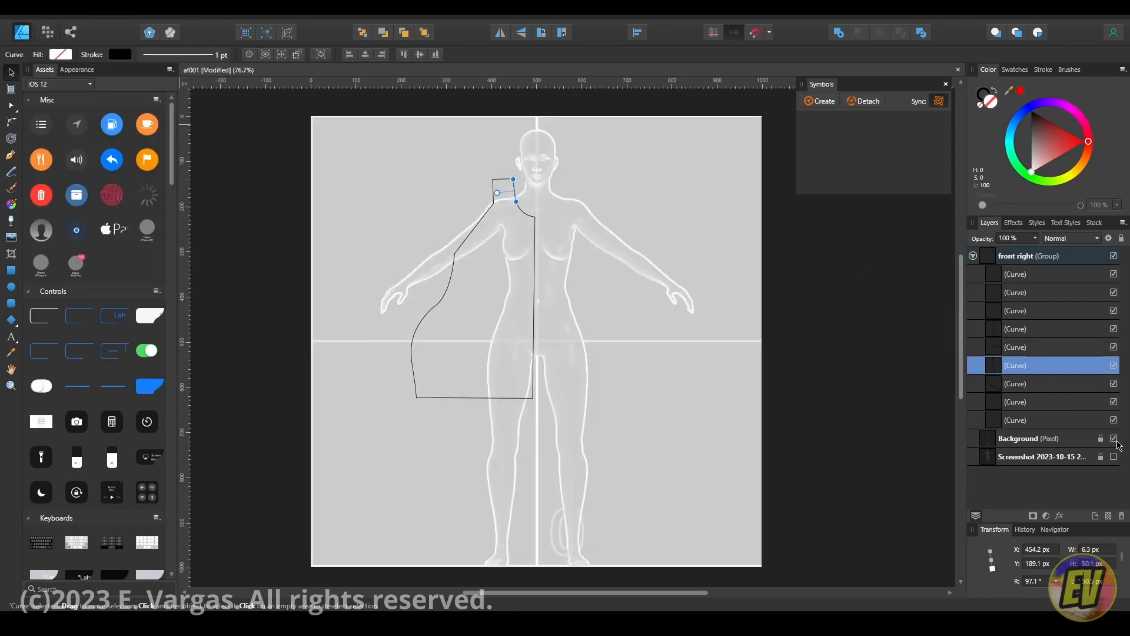
pyautogui.click(1115, 439)
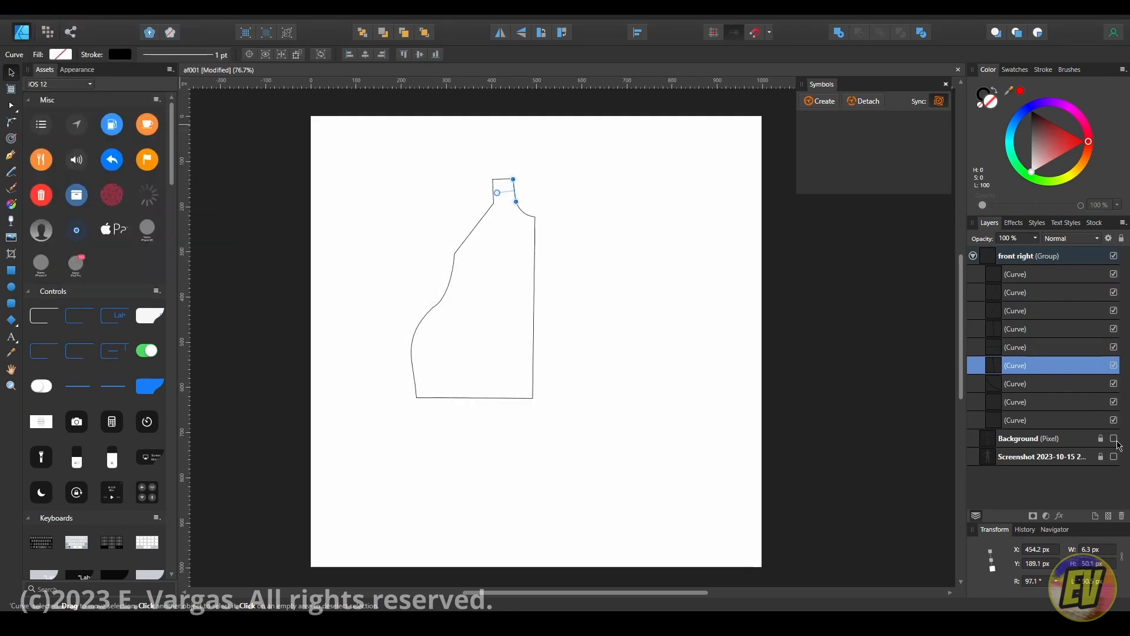
# Select the front right group and save the af001 document.
pyautogui.click(1016, 255)
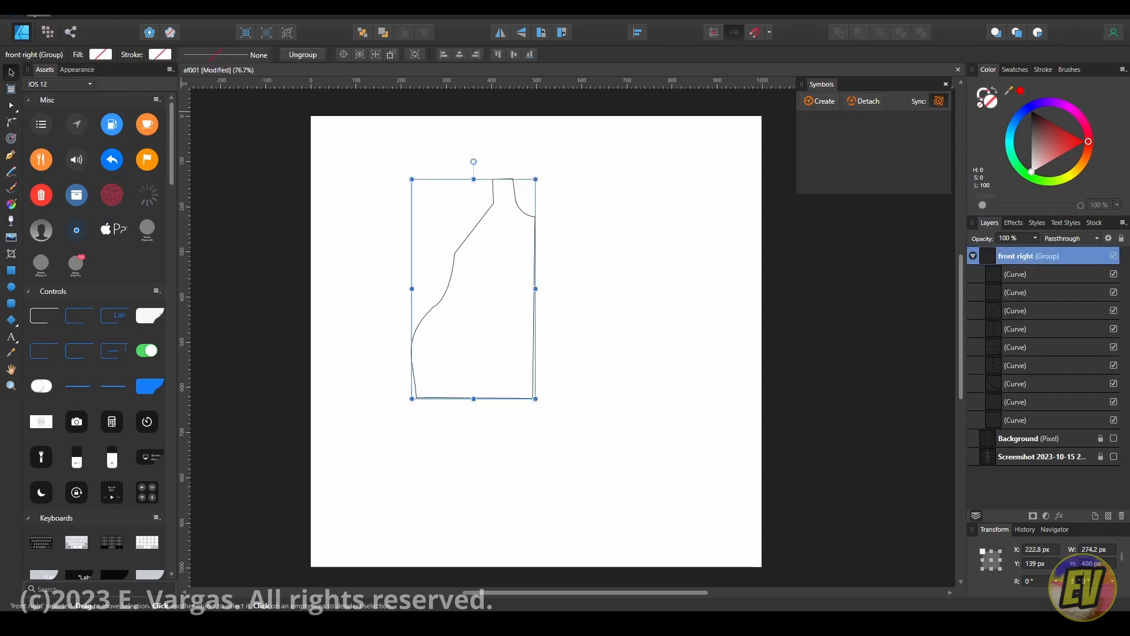
pyautogui.click(20, 32)
pyautogui.click(47, 106)
# Export the whole document as an EPS file using the EPS (for export) preset and Postscript level 3.
pyautogui.click(20, 32)
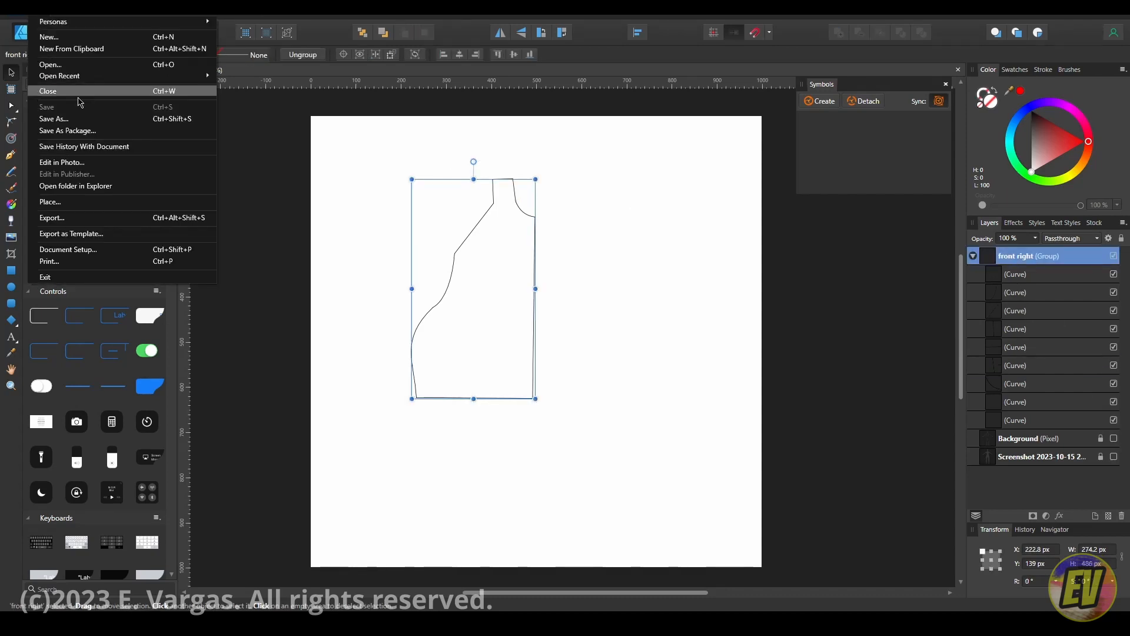
pyautogui.click(52, 218)
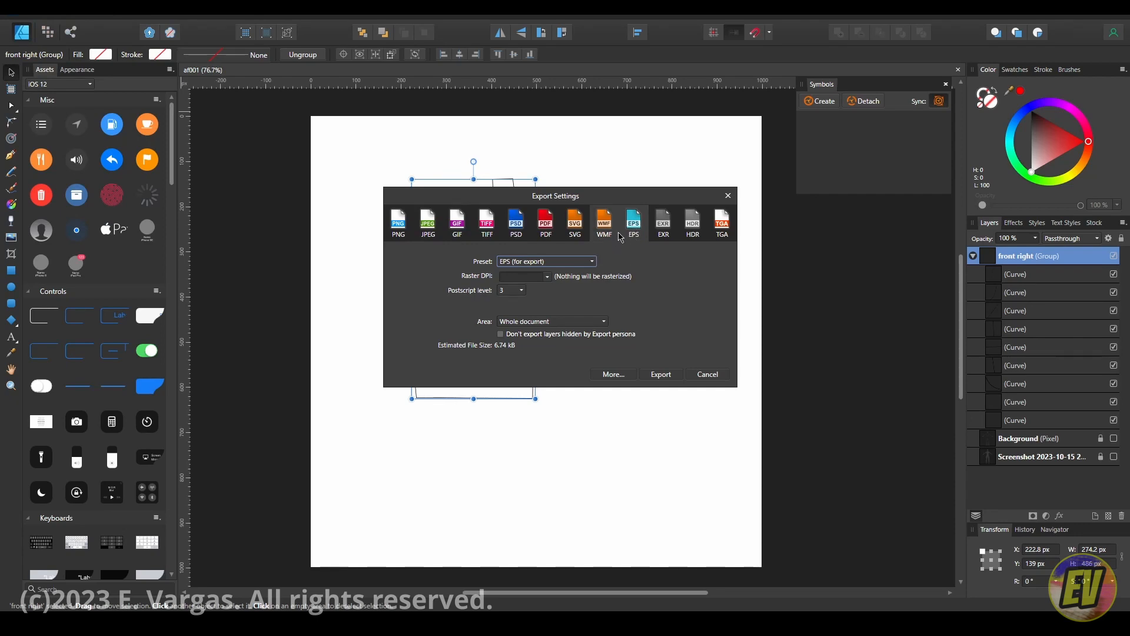
pyautogui.click(665, 375)
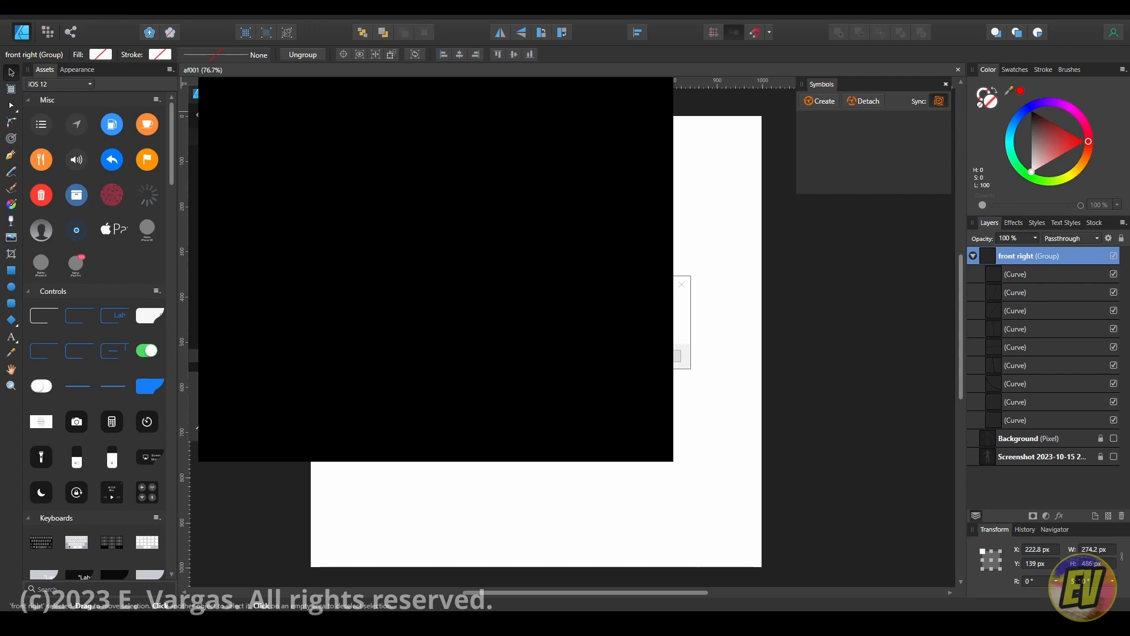
pyautogui.click(624, 354)
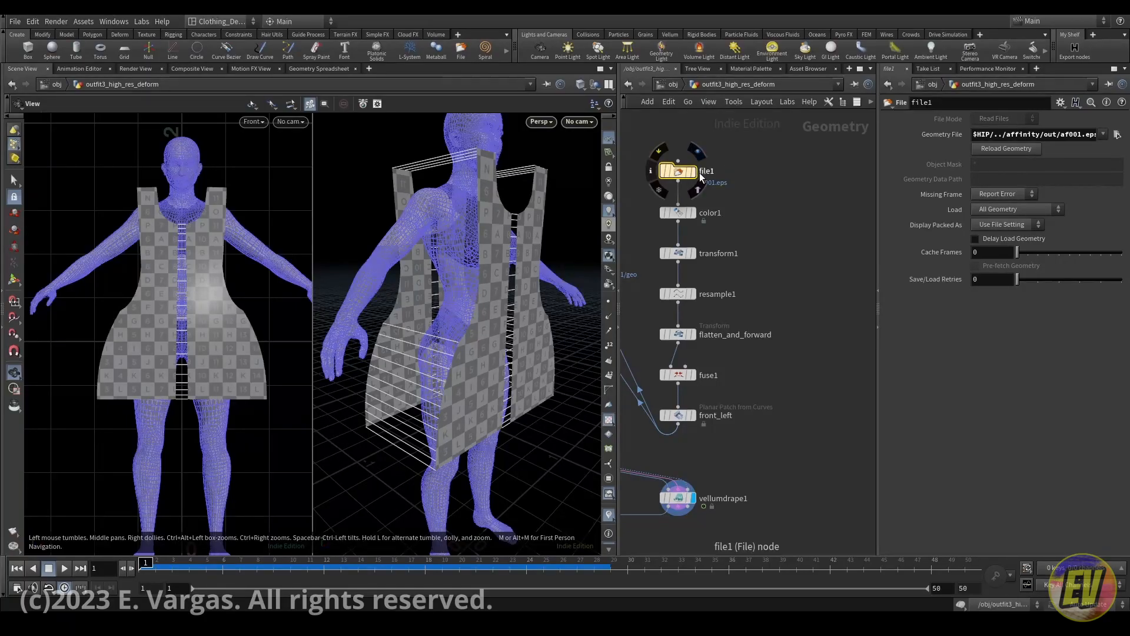
# In Houdini, display the flatten_and_forward node's curve outline and reload the af001.eps geometry in the file1 node.
pyautogui.moveTo(700, 412)
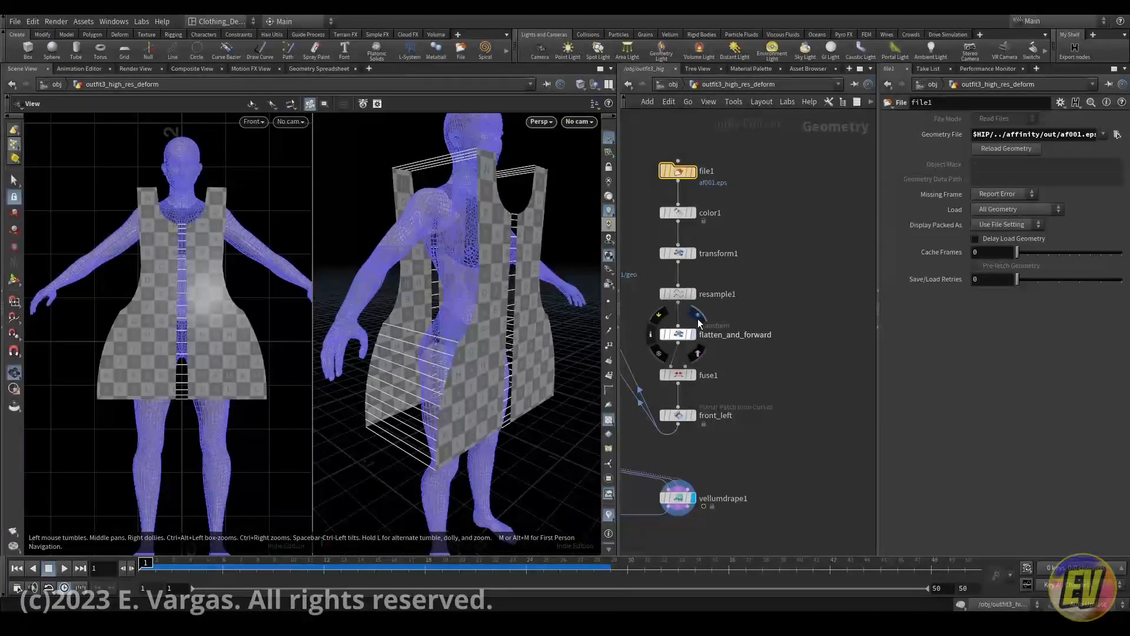
pyautogui.click(697, 315)
pyautogui.click(678, 334)
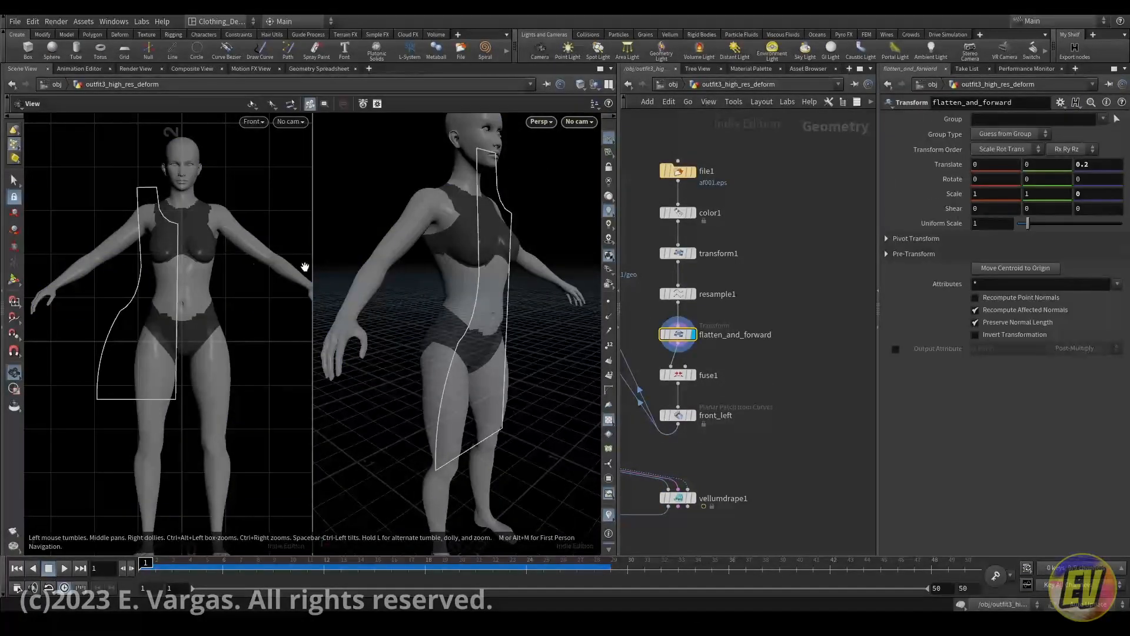
pyautogui.moveTo(567, 313); pyautogui.dragTo(531, 315)
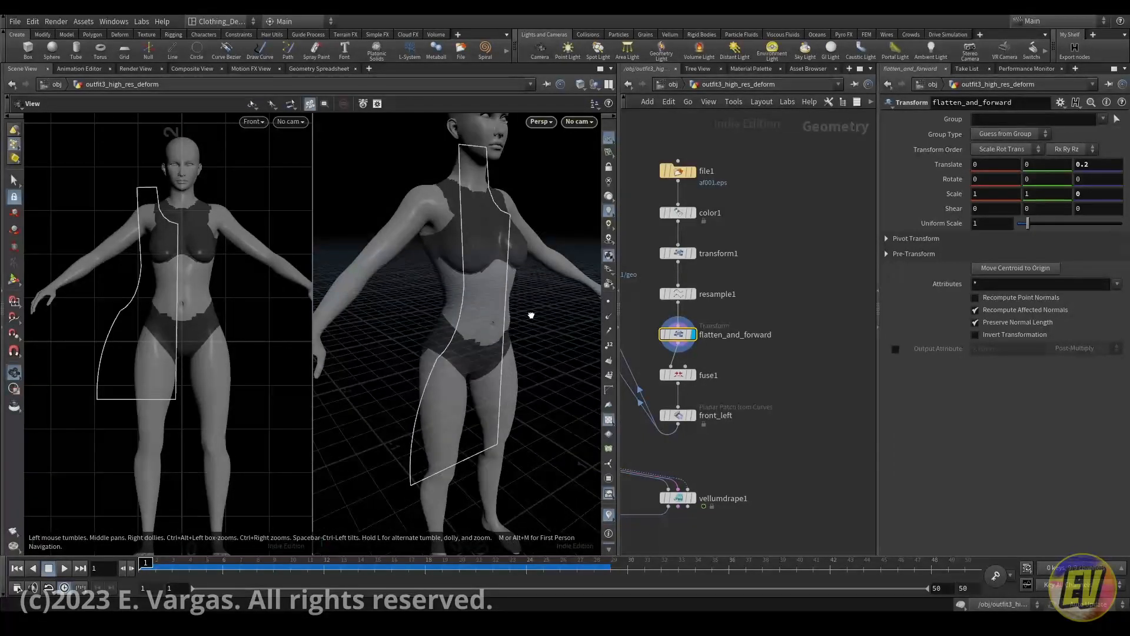
pyautogui.moveTo(743, 159); pyautogui.dragTo(661, 187)
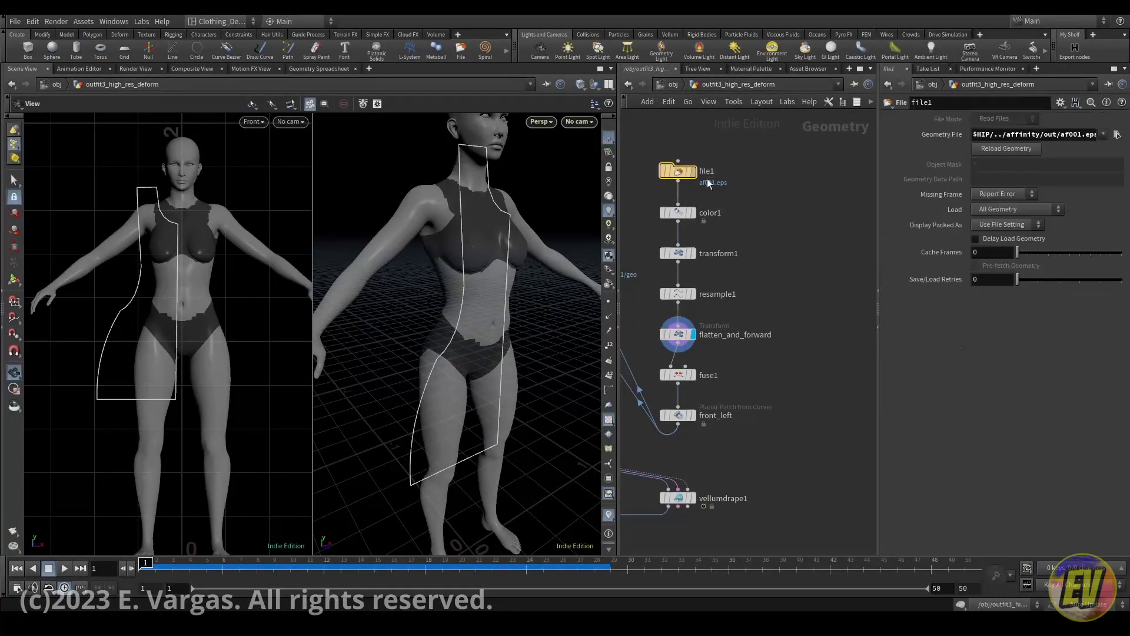
pyautogui.click(998, 150)
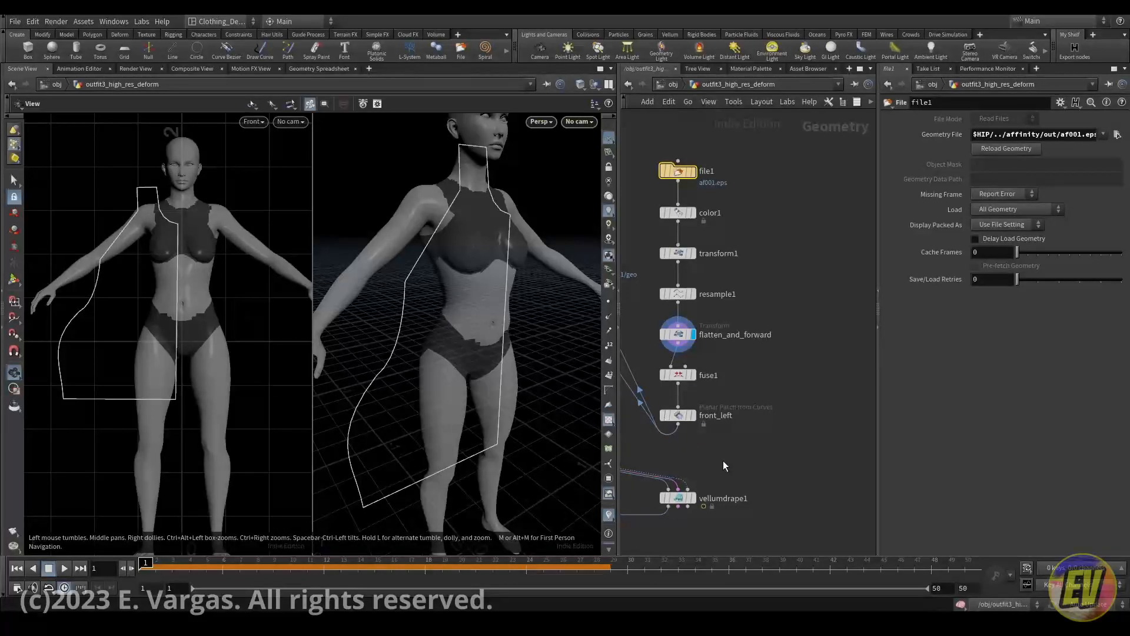
# Display the vellumdrape1 node with the reshaped panels and play its drape simulation, inspecting the dress from the side.
pyautogui.click(707, 462)
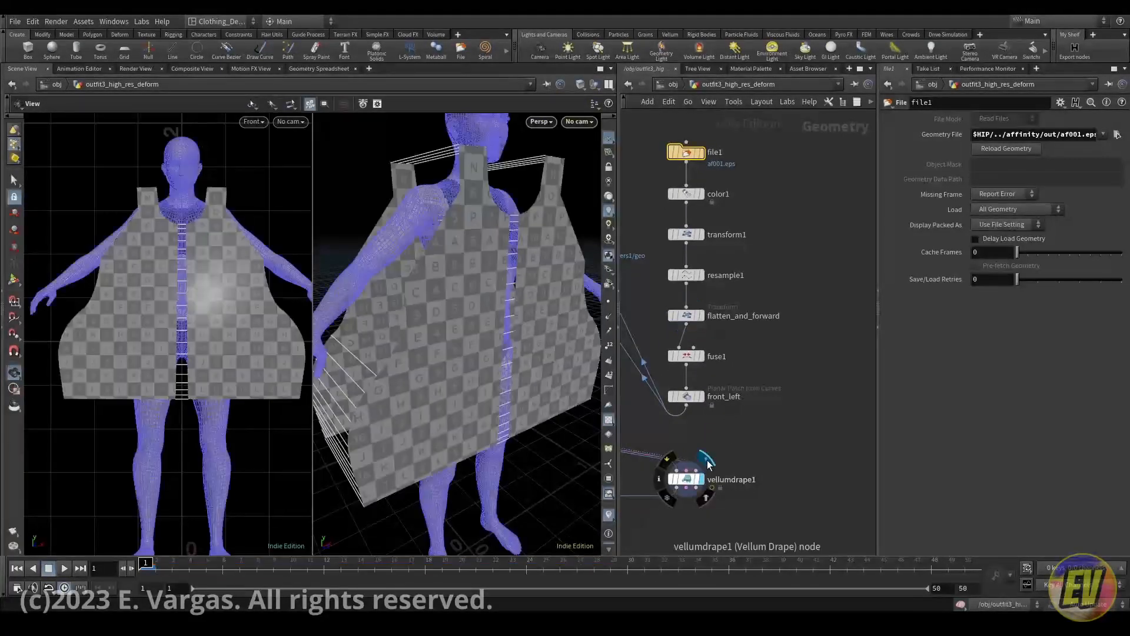
pyautogui.scroll(-4, 524, 346)
pyautogui.moveTo(522, 331); pyautogui.dragTo(520, 363)
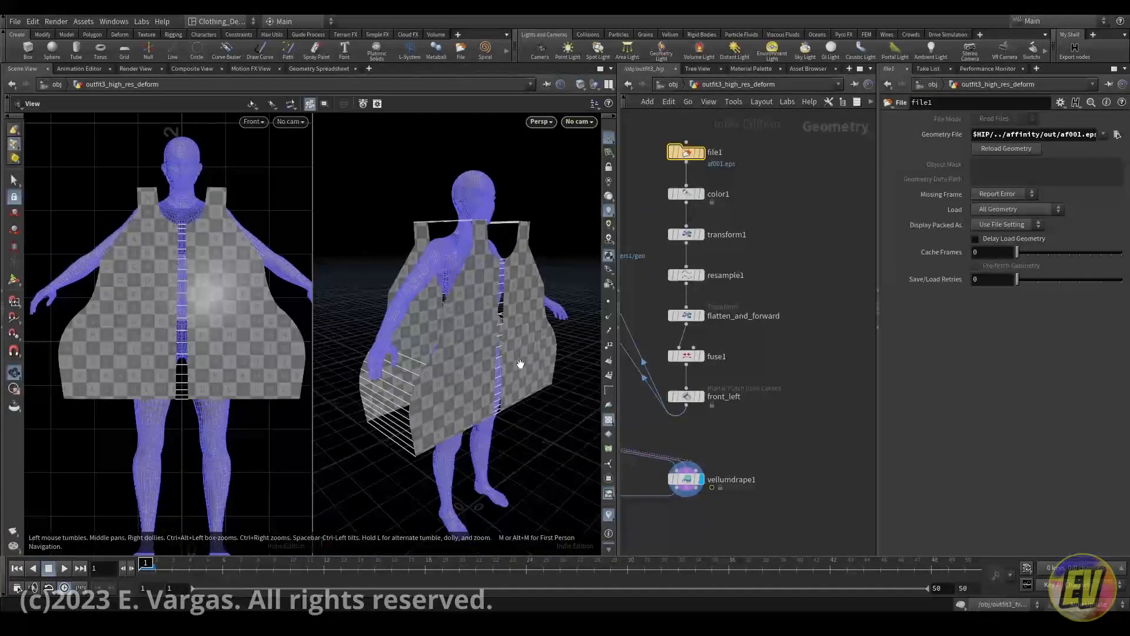
pyautogui.click(64, 568)
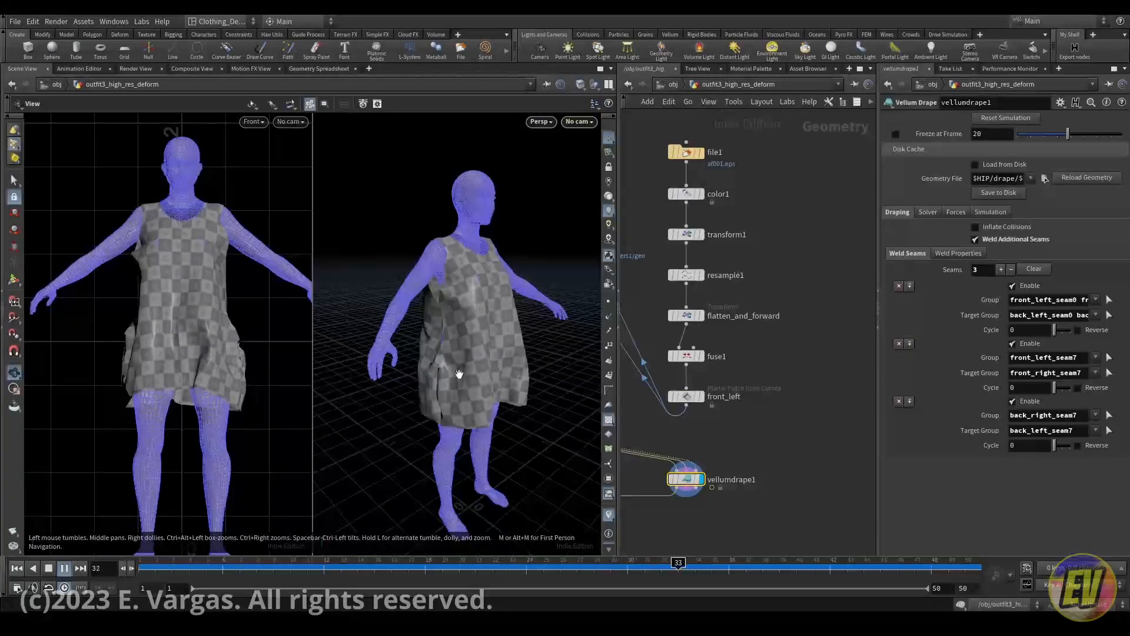
pyautogui.moveTo(459, 376); pyautogui.dragTo(495, 340, button='right')
pyautogui.moveTo(495, 340); pyautogui.dragTo(513, 324)
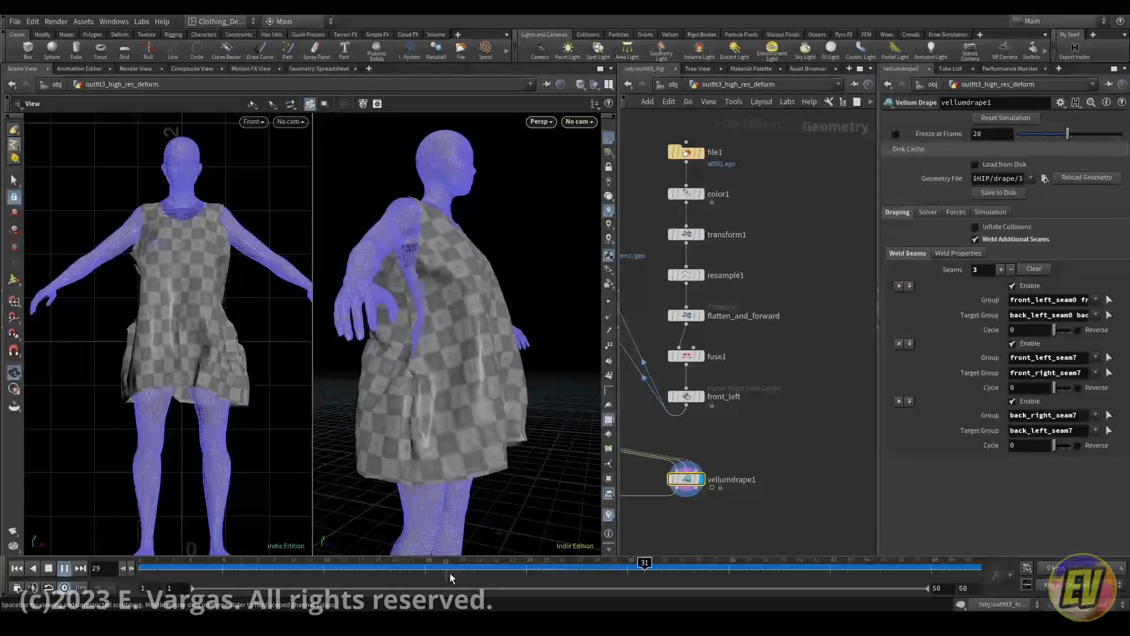
# Return the simulation to frame 1 and examine the flat panels and their seam connections around the body.
pyautogui.click(474, 564)
pyautogui.moveTo(475, 564); pyautogui.dragTo(141, 565)
pyautogui.moveTo(458, 405); pyautogui.dragTo(477, 368)
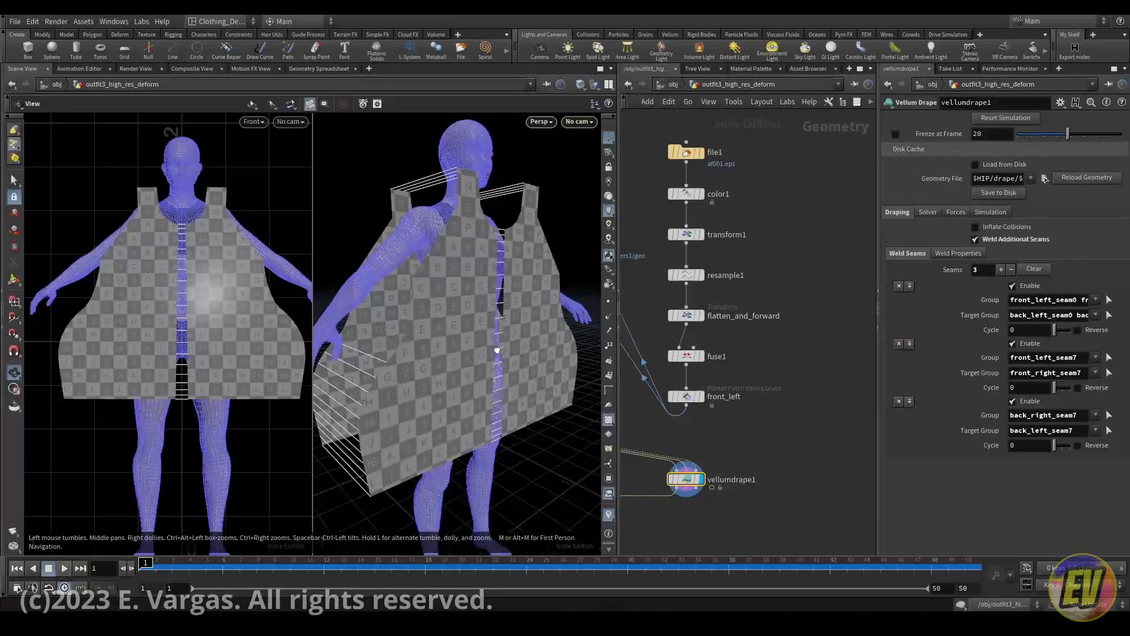
pyautogui.moveTo(495, 329); pyautogui.dragTo(510, 377)
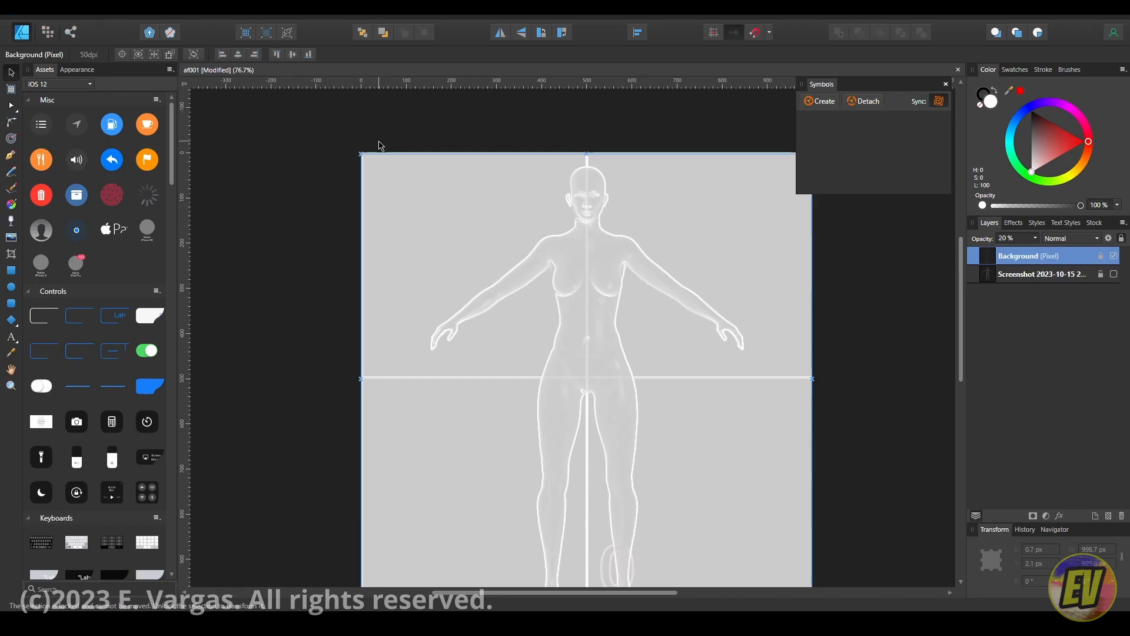
# In Affinity Designer, draw the new panel's hem and centre front edges as two separate straight Pen curves meeting at the waist.
pyautogui.click(11, 155)
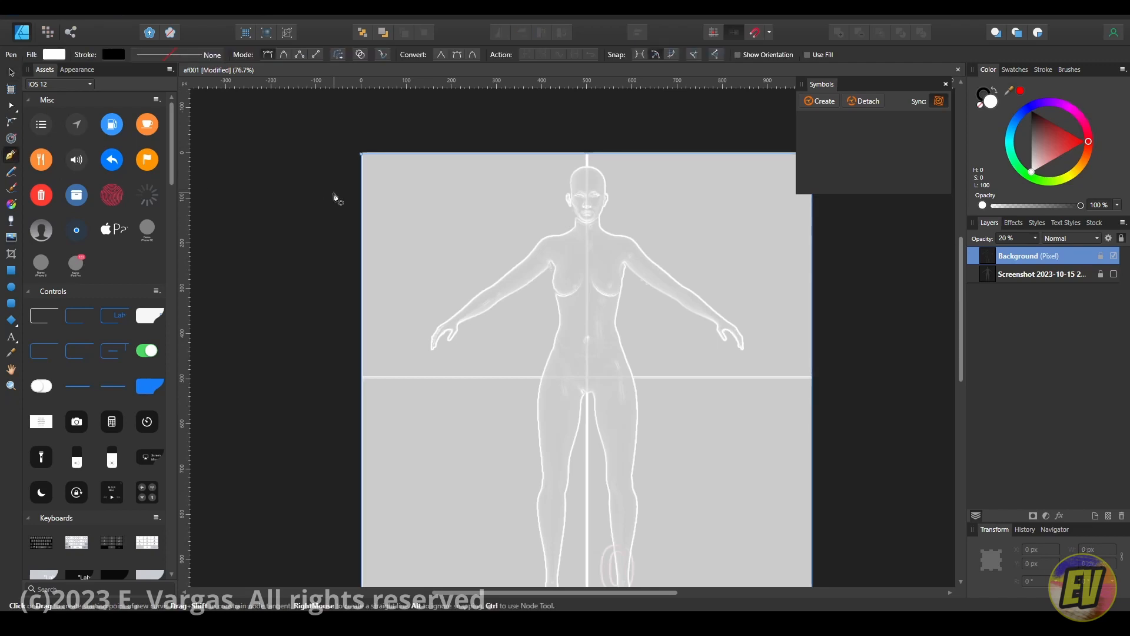
pyautogui.click(528, 347)
pyautogui.click(581, 350)
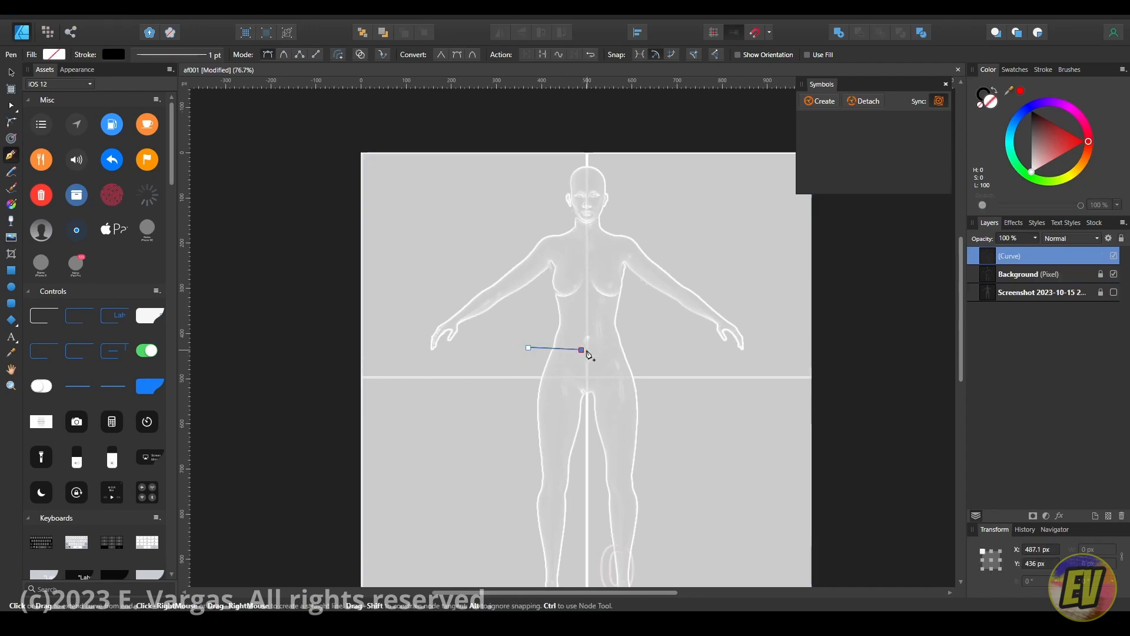
pyautogui.click(583, 351)
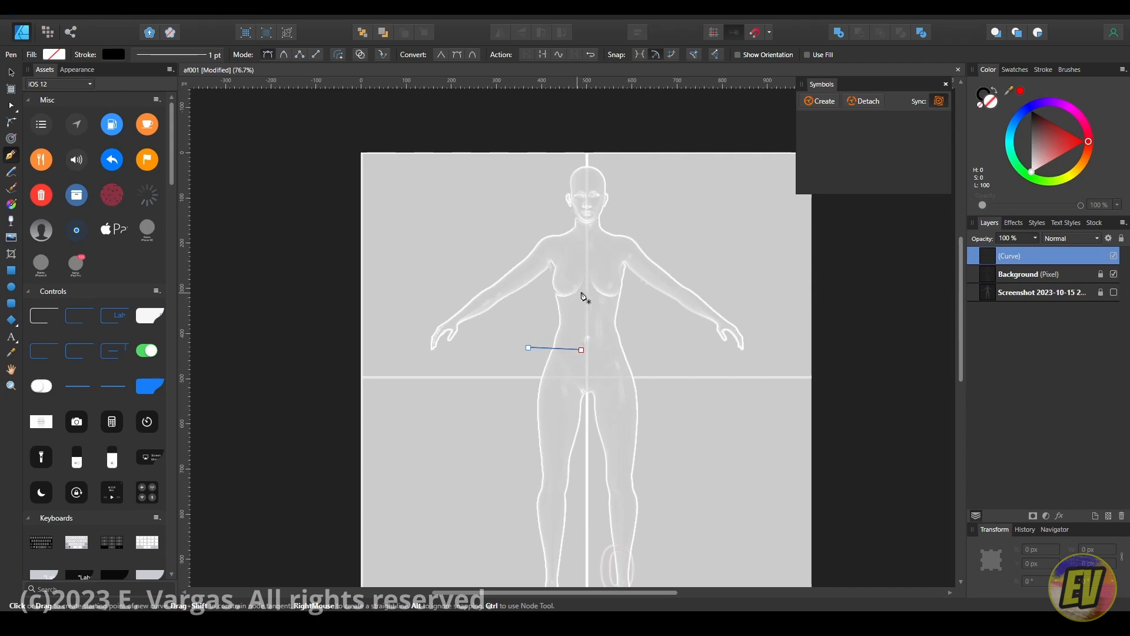
pyautogui.click(582, 350)
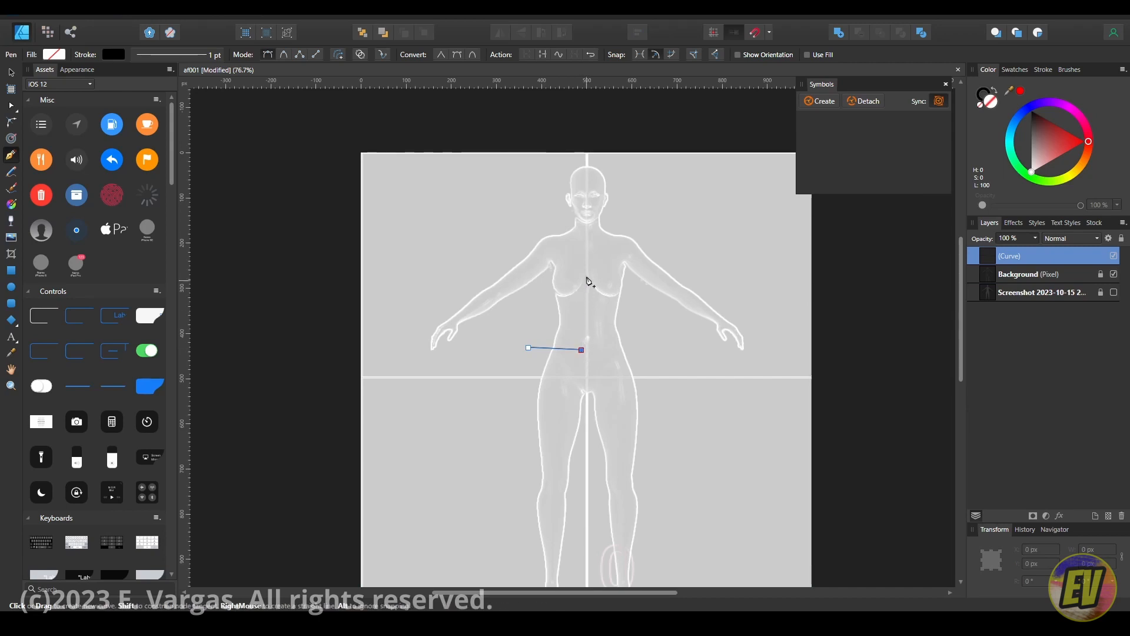
pyautogui.click(583, 247)
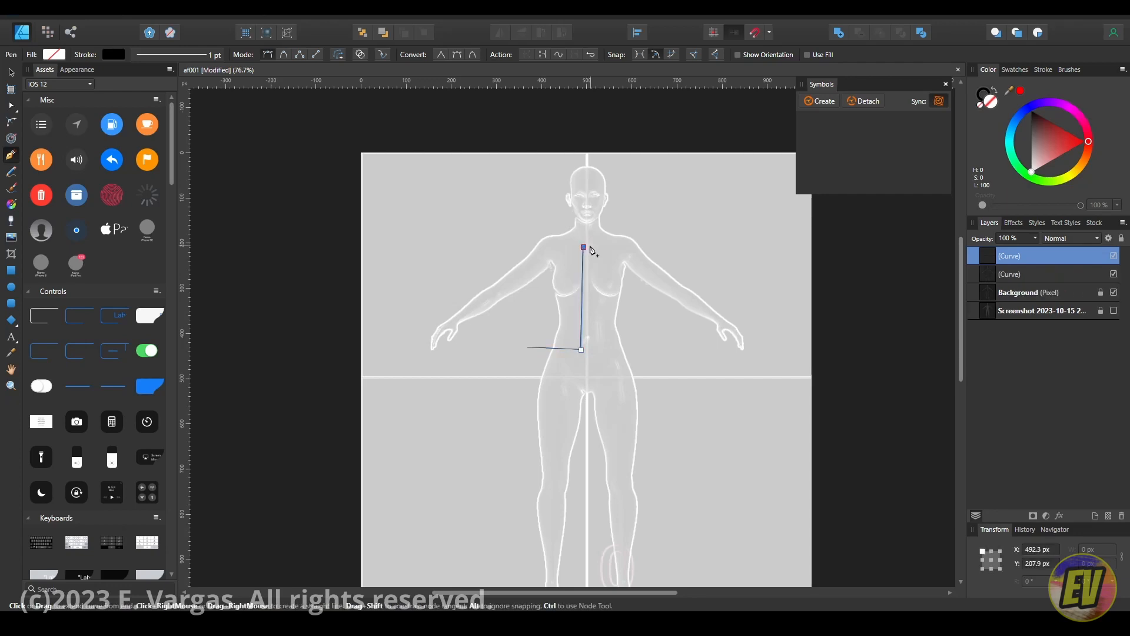
pyautogui.press('Escape')
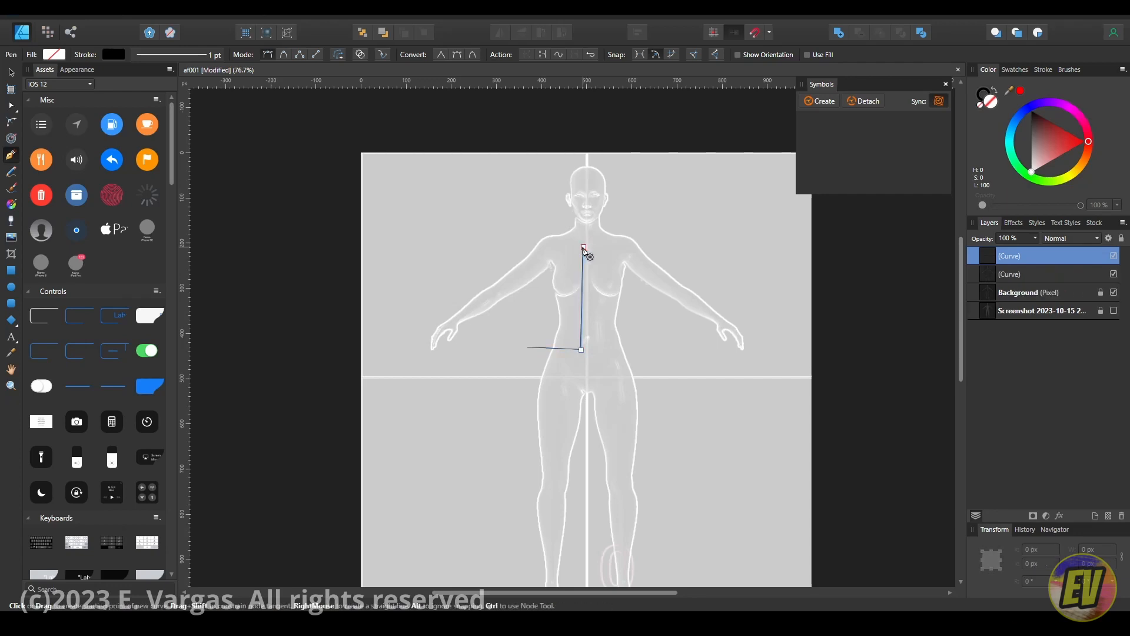
# Draw the neckline, shoulder, armhole and side edges as separate straight Pen curves, completing the bodice panel outline.
pyautogui.click(561, 221)
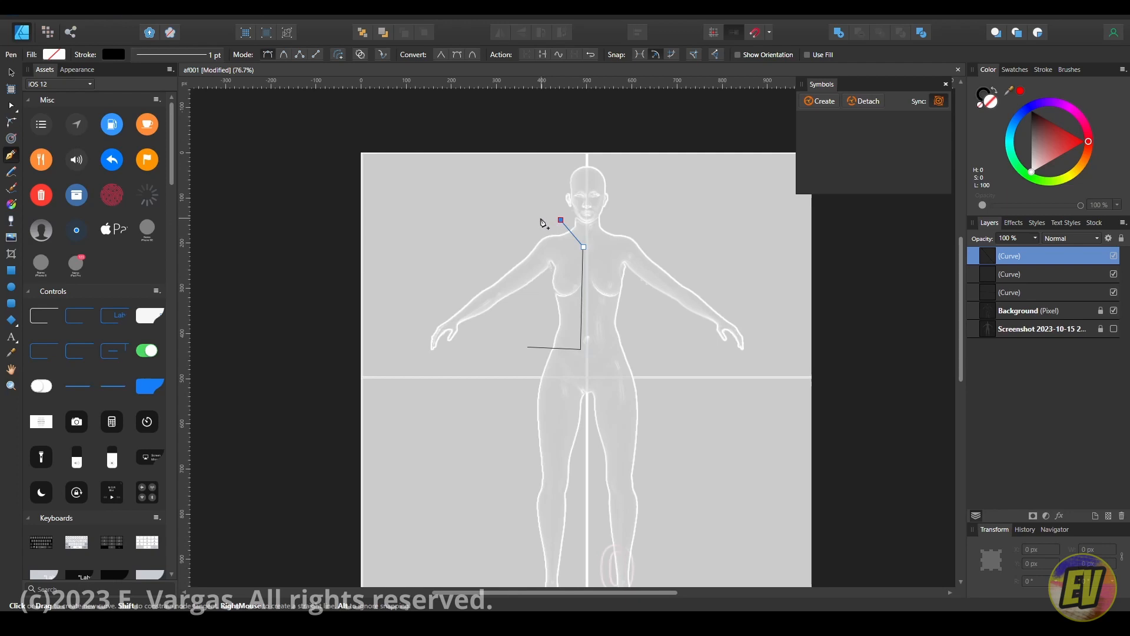
pyautogui.click(539, 217)
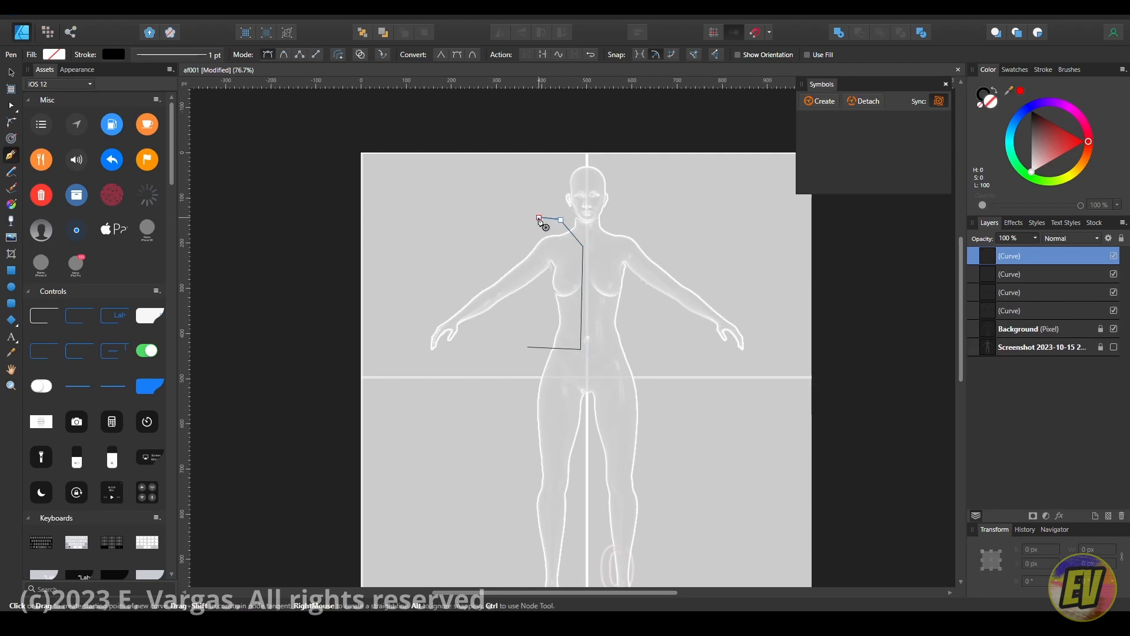
pyautogui.click(549, 282)
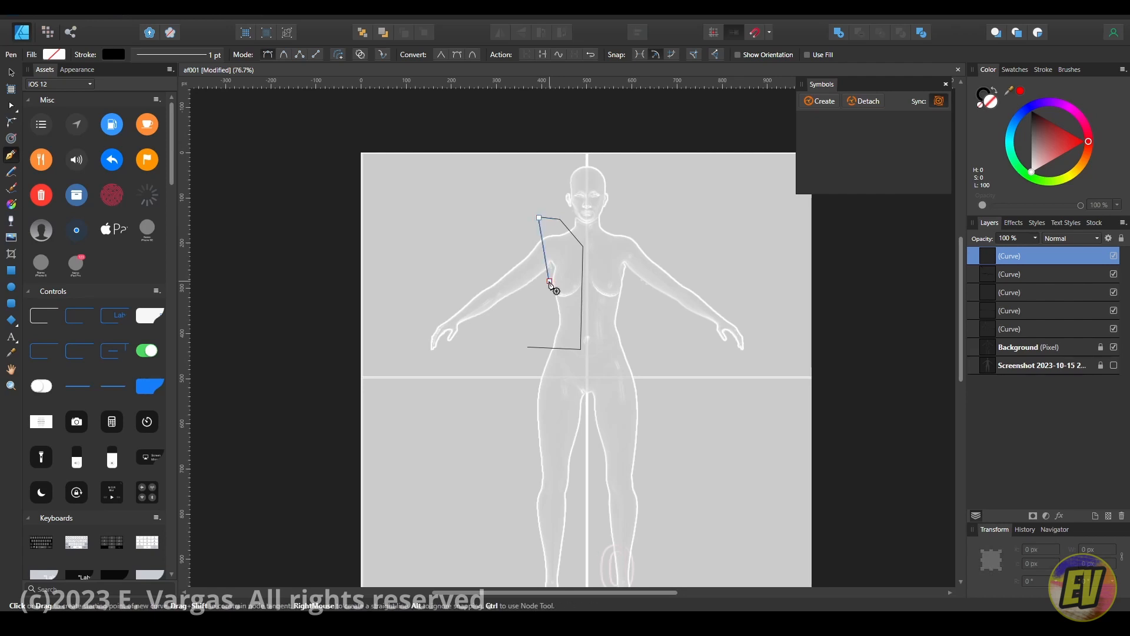
pyautogui.click(530, 348)
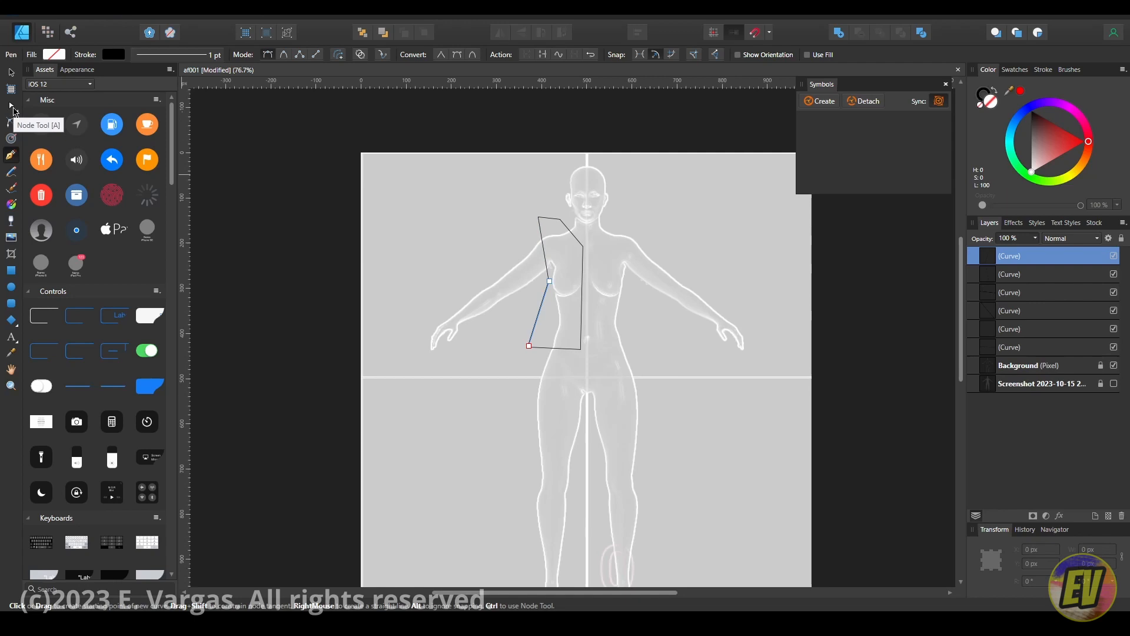
# With the Node tool, align the side edge's lower end with the hem's end, bow the side edge slightly outward and curve the armhole inward.
pyautogui.click(14, 111)
pyautogui.click(65, 111)
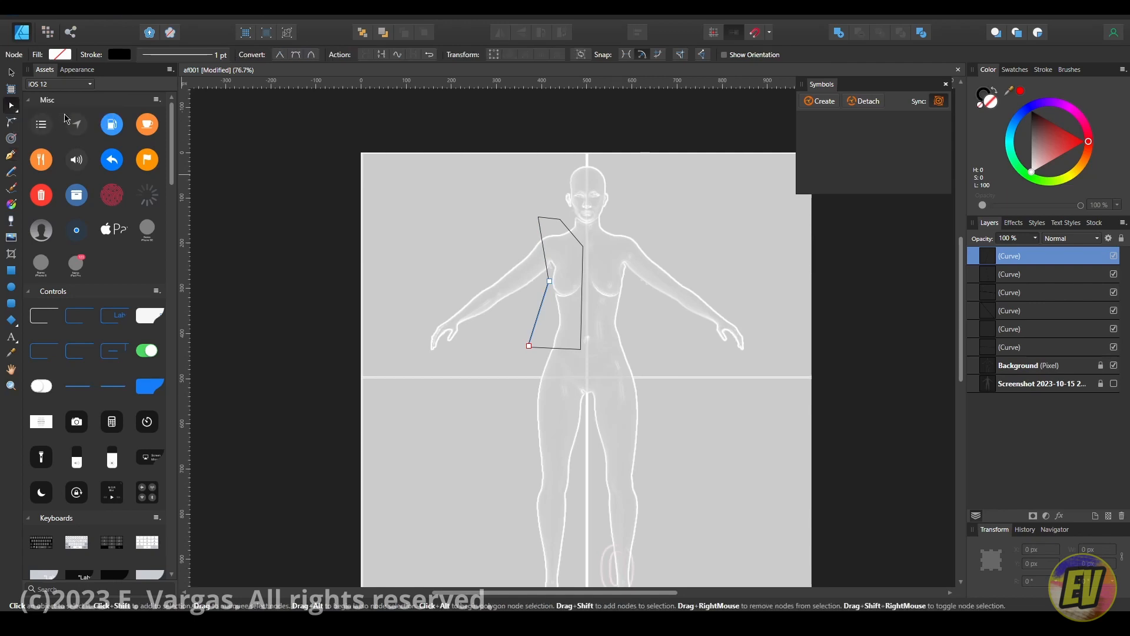
pyautogui.keyDown('ctrl'); pyautogui.scroll(5, 567, 265); pyautogui.keyUp('ctrl')
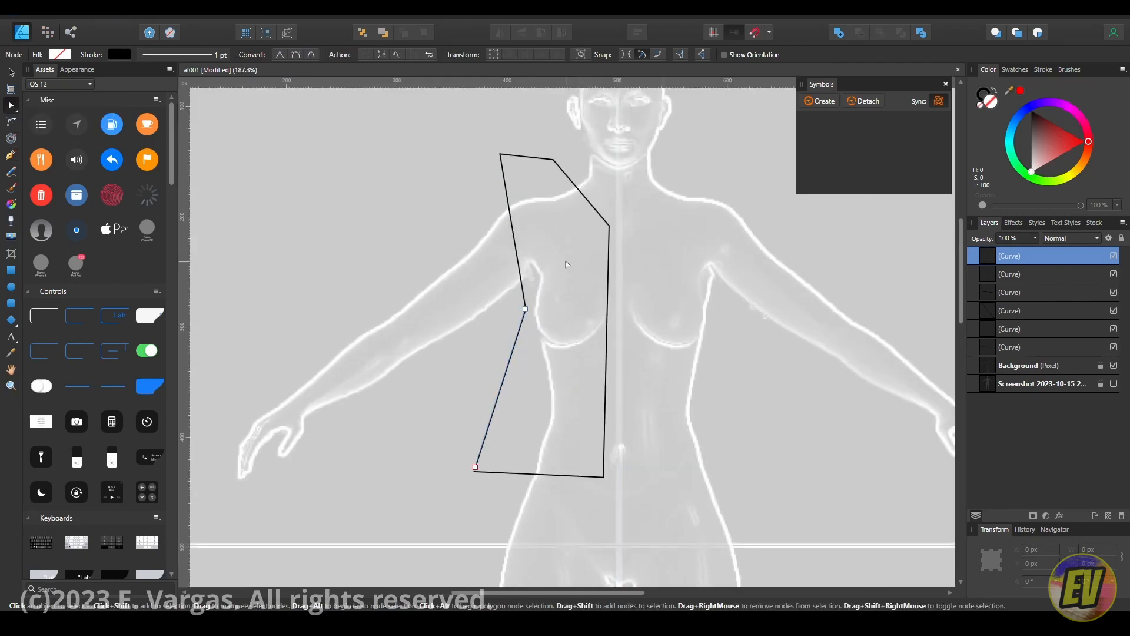
pyautogui.moveTo(475, 467); pyautogui.dragTo(475, 472)
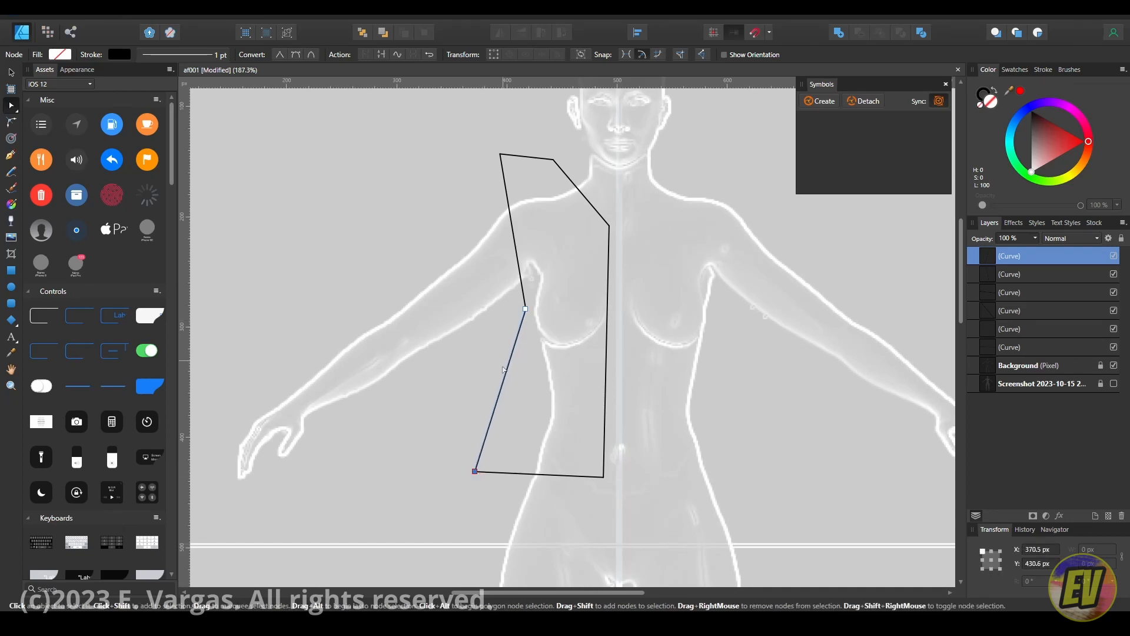
pyautogui.moveTo(494, 414)
pyautogui.mouseDown()
pyautogui.moveTo(511, 450)
pyautogui.moveTo(490, 418)
pyautogui.mouseUp()
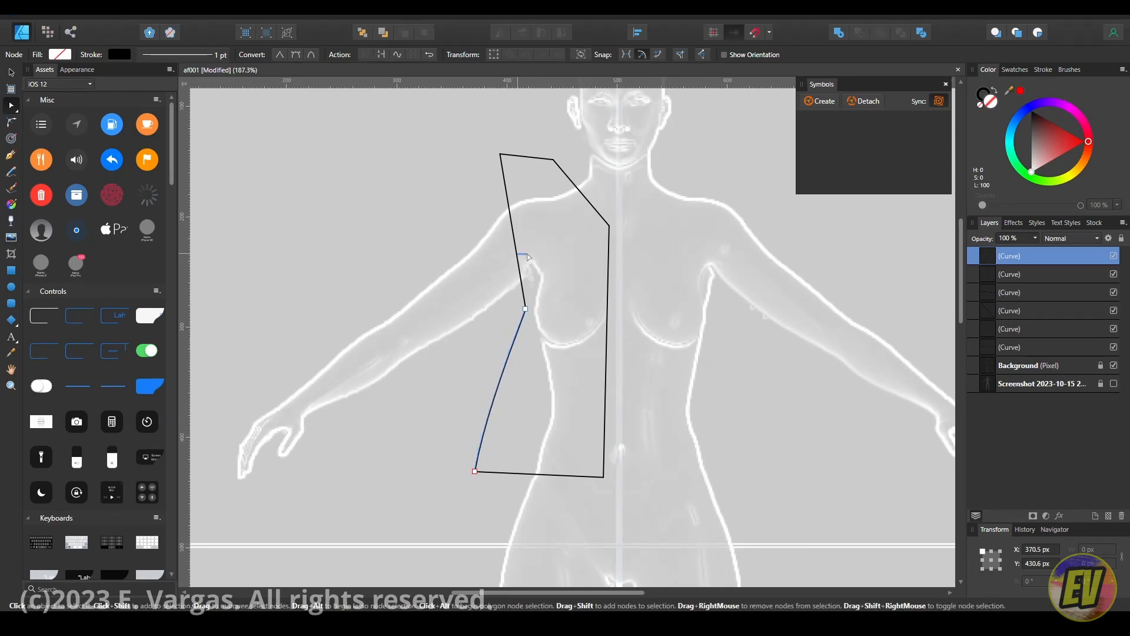
pyautogui.click(516, 255)
pyautogui.moveTo(516, 255); pyautogui.dragTo(537, 258)
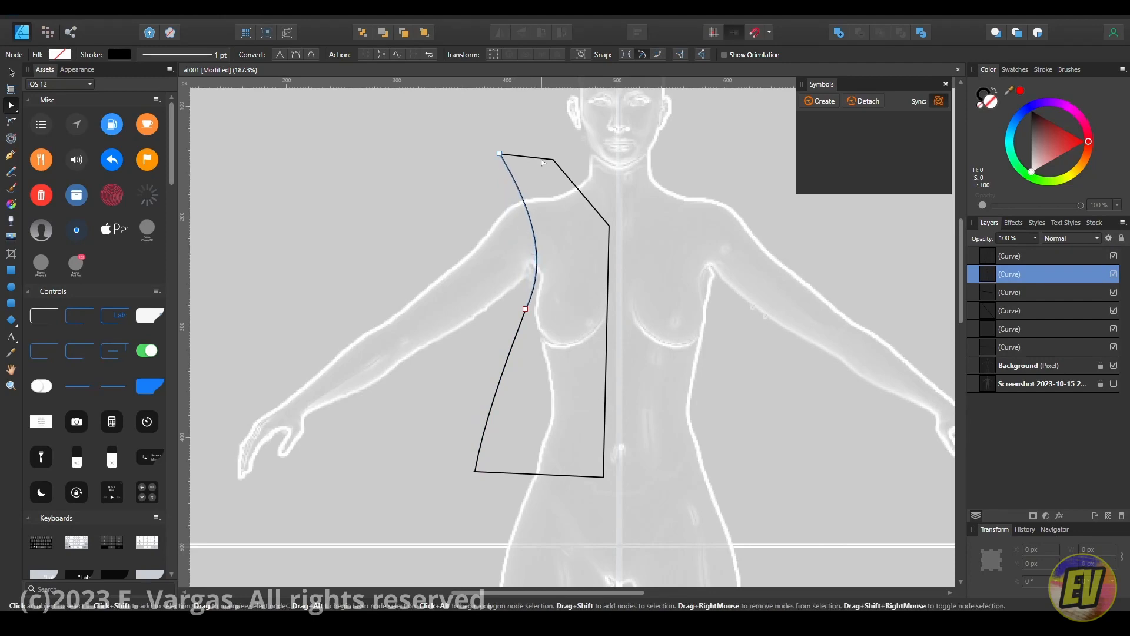
# Level the shoulder edge, reshape the neckline into a scooped curve joined to it, and deselect the curves.
pyautogui.click(541, 158)
pyautogui.click(551, 159)
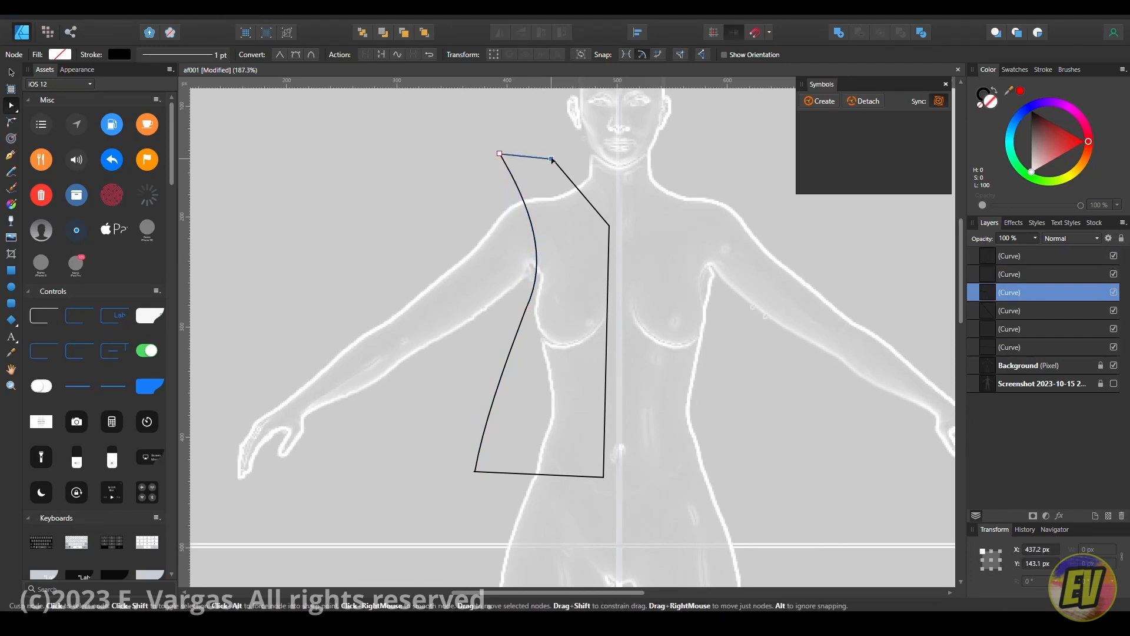
pyautogui.moveTo(551, 159); pyautogui.dragTo(567, 209)
pyautogui.click(558, 167)
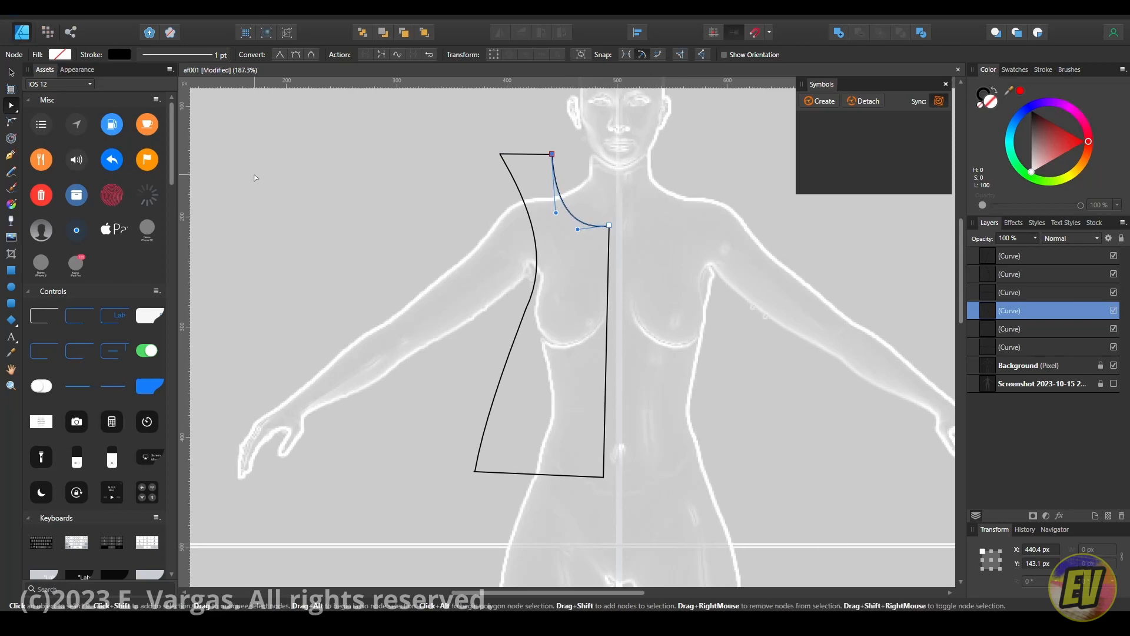
pyautogui.click(11, 73)
pyautogui.click(432, 210)
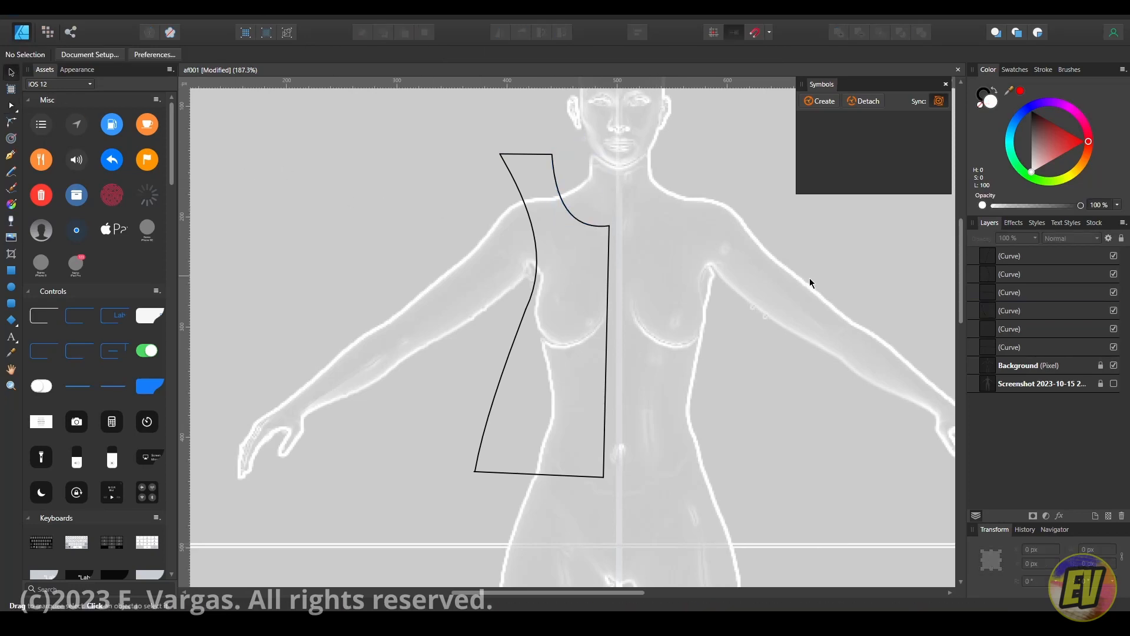
# Hide the Background layer so only the panel curves show, and save the af001 document.
pyautogui.keyDown('ctrl'); pyautogui.scroll(-3, 700, 315); pyautogui.keyUp('ctrl')
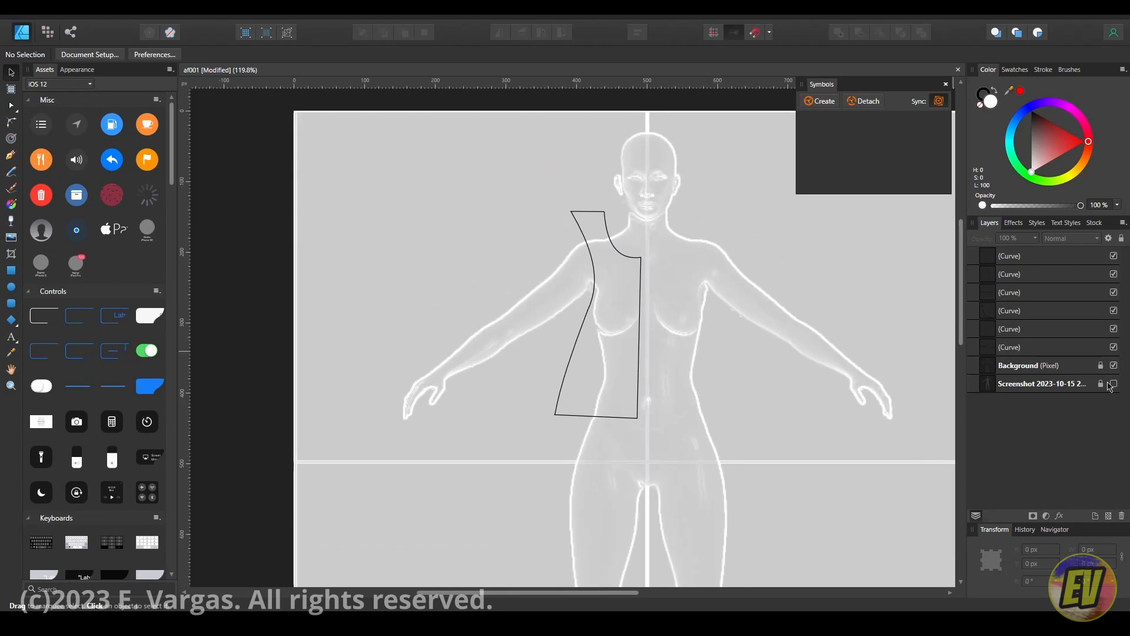
pyautogui.click(1113, 366)
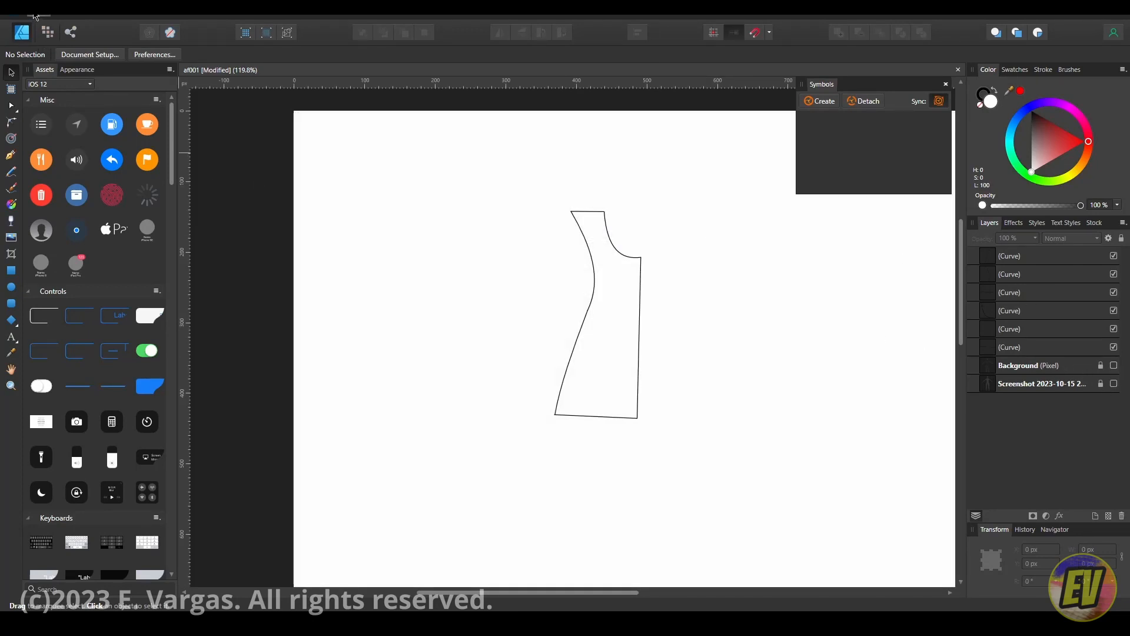
pyautogui.click(24, 30)
pyautogui.click(66, 107)
# Export the whole bodice panel document as EPS with the EPS (for export) preset and Postscript level 3.
pyautogui.click(23, 30)
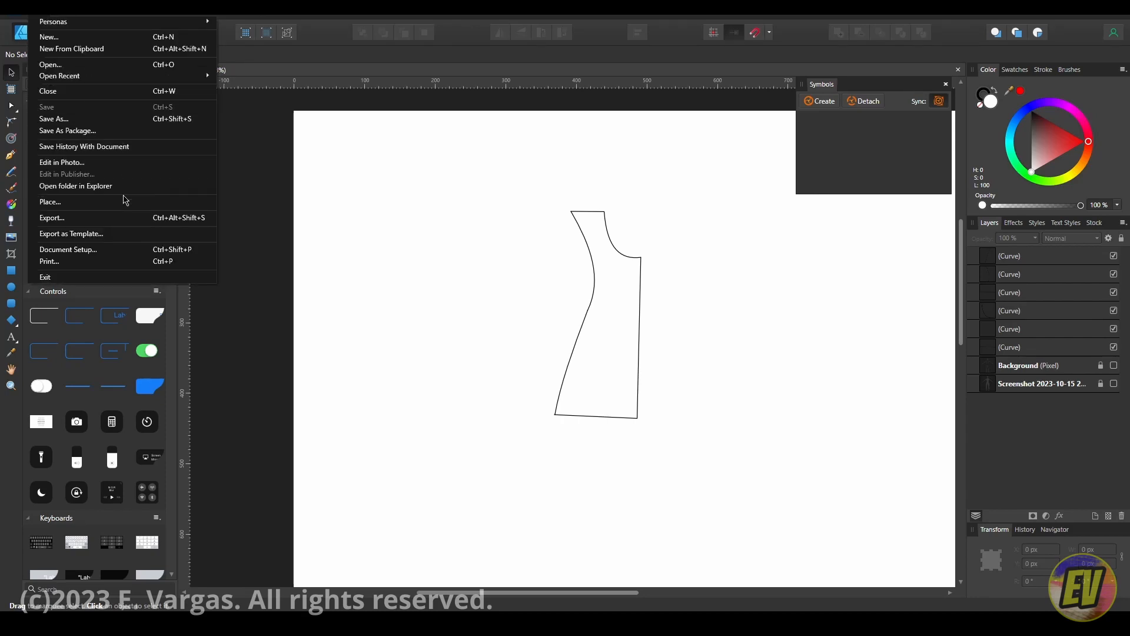
pyautogui.click(121, 218)
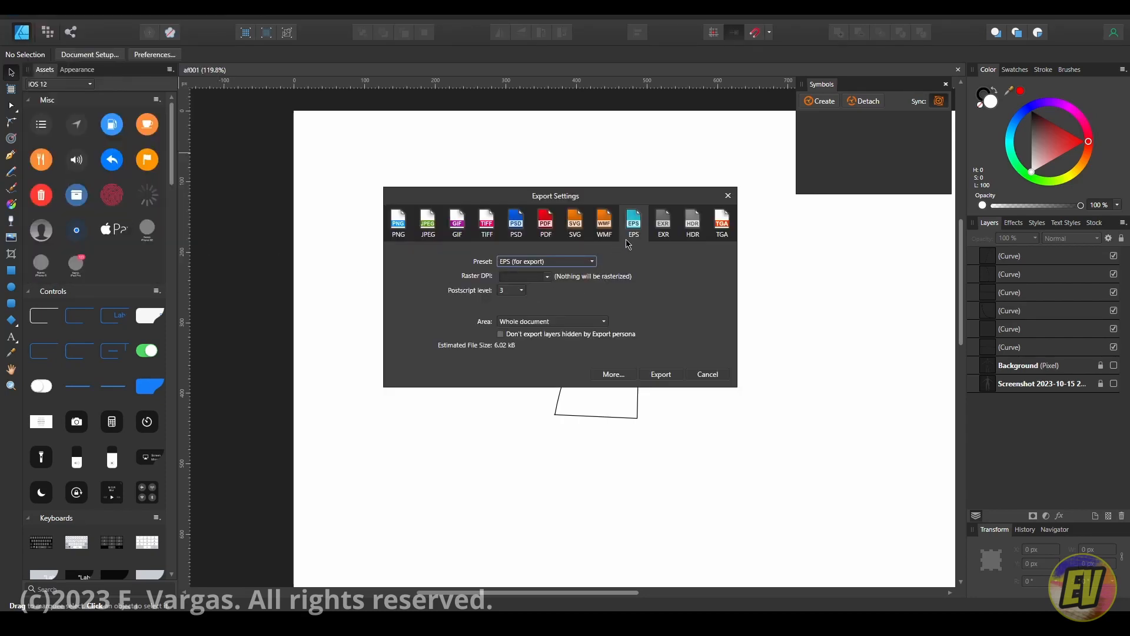
pyautogui.click(680, 374)
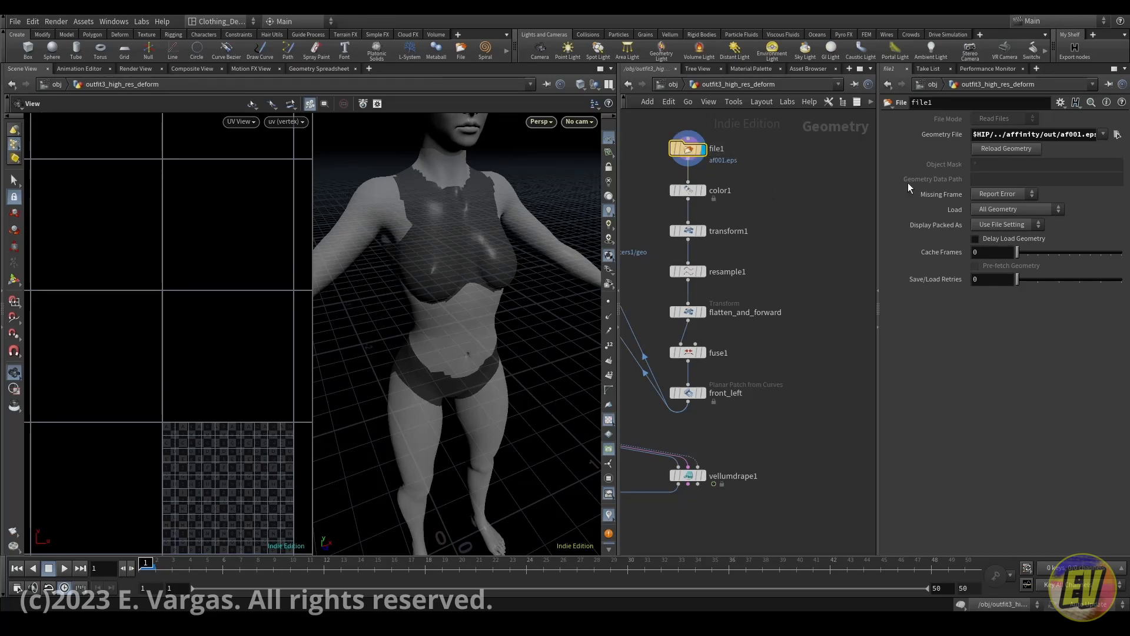
# In Houdini, reload the newly exported af001.eps in the file1 node and display the vellumdrape1 node.
pyautogui.click(1004, 150)
pyautogui.click(704, 482)
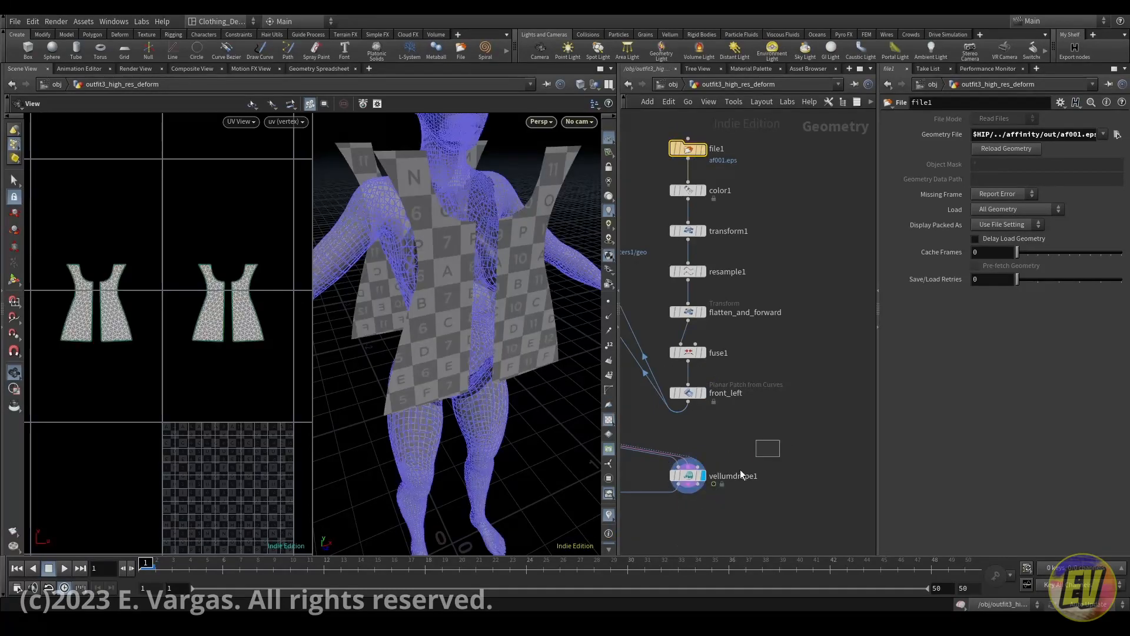
# Add a first weld seam to vellumdrape1 joining the left side edges, from group front_left_seam0 to target group back_left_seam0.
pyautogui.moveTo(522, 323); pyautogui.dragTo(565, 319)
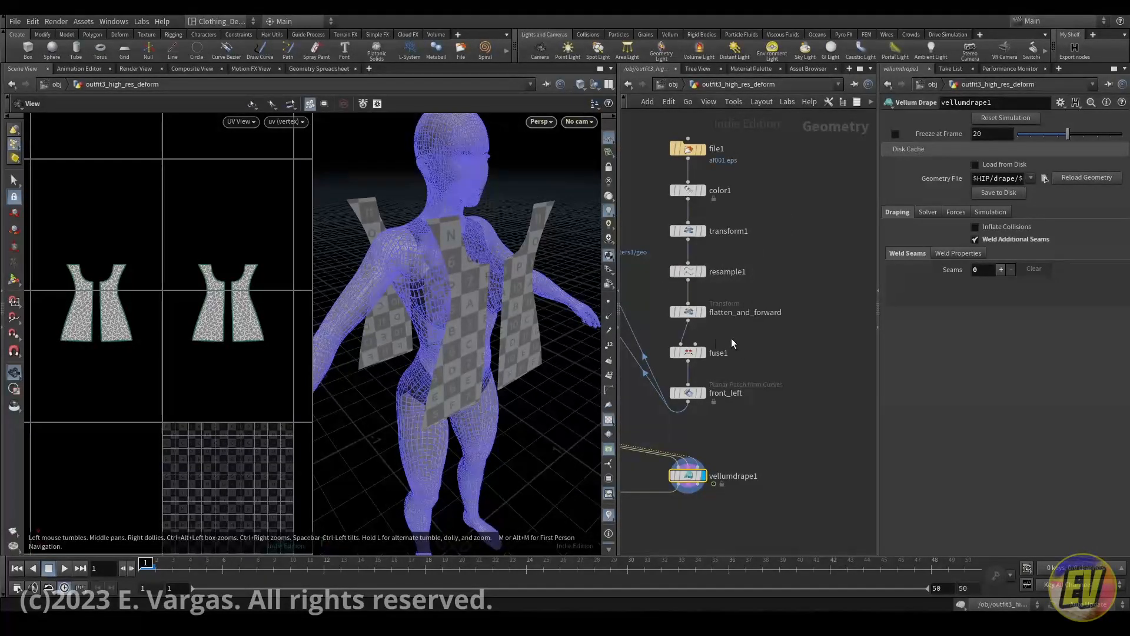
pyautogui.moveTo(493, 314); pyautogui.dragTo(513, 296)
pyautogui.moveTo(436, 265); pyautogui.dragTo(484, 270)
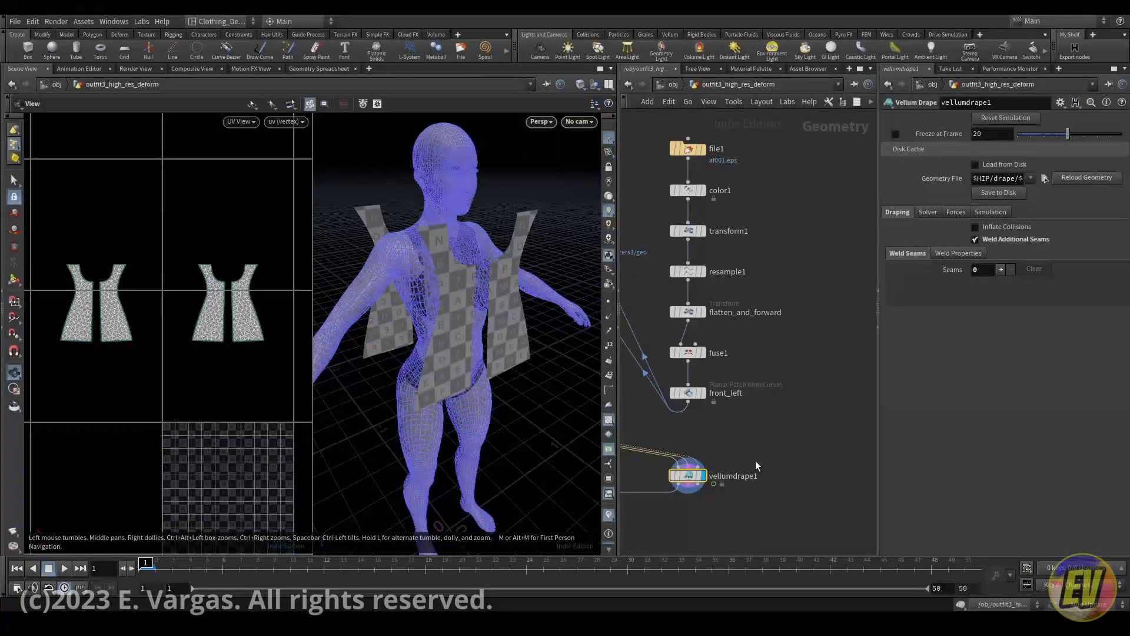
pyautogui.click(1002, 271)
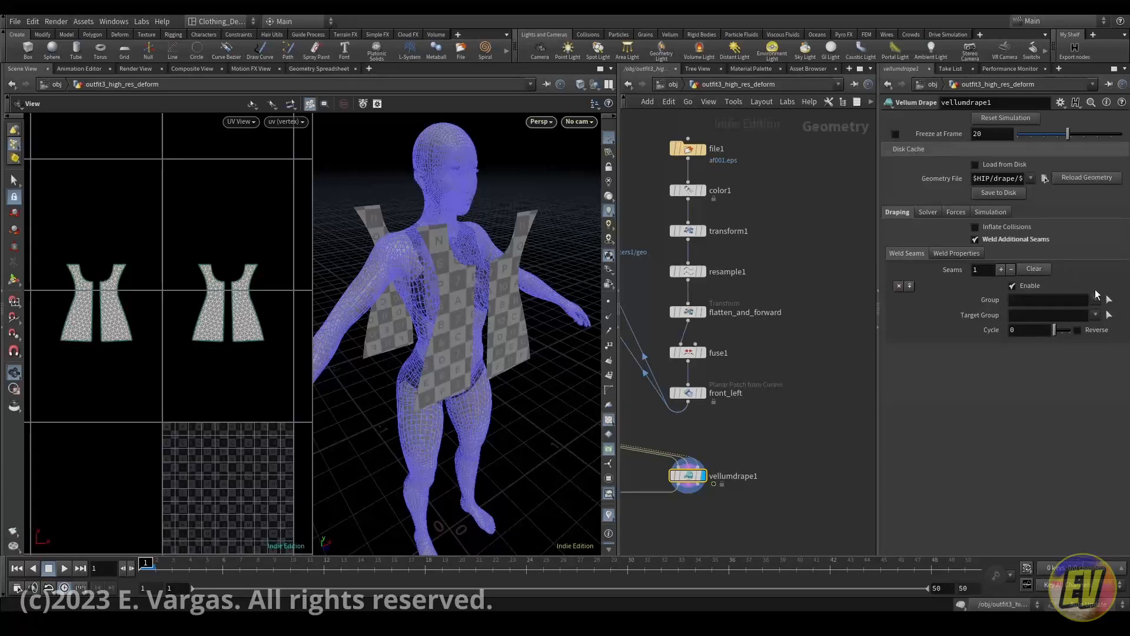
pyautogui.click(1109, 299)
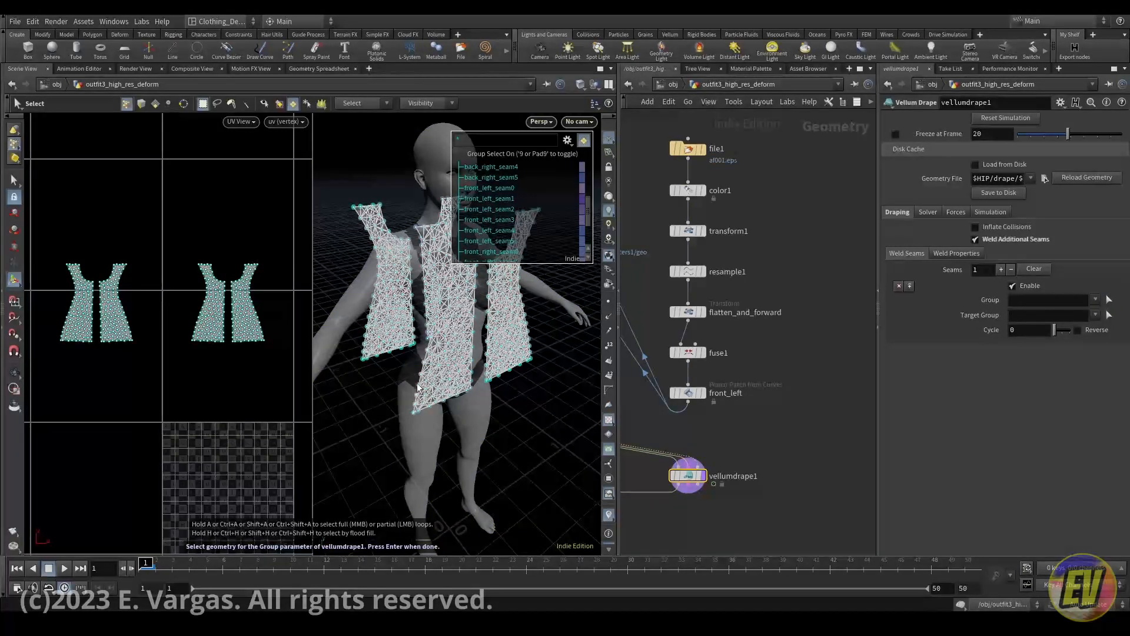
pyautogui.click(353, 104)
pyautogui.click(366, 140)
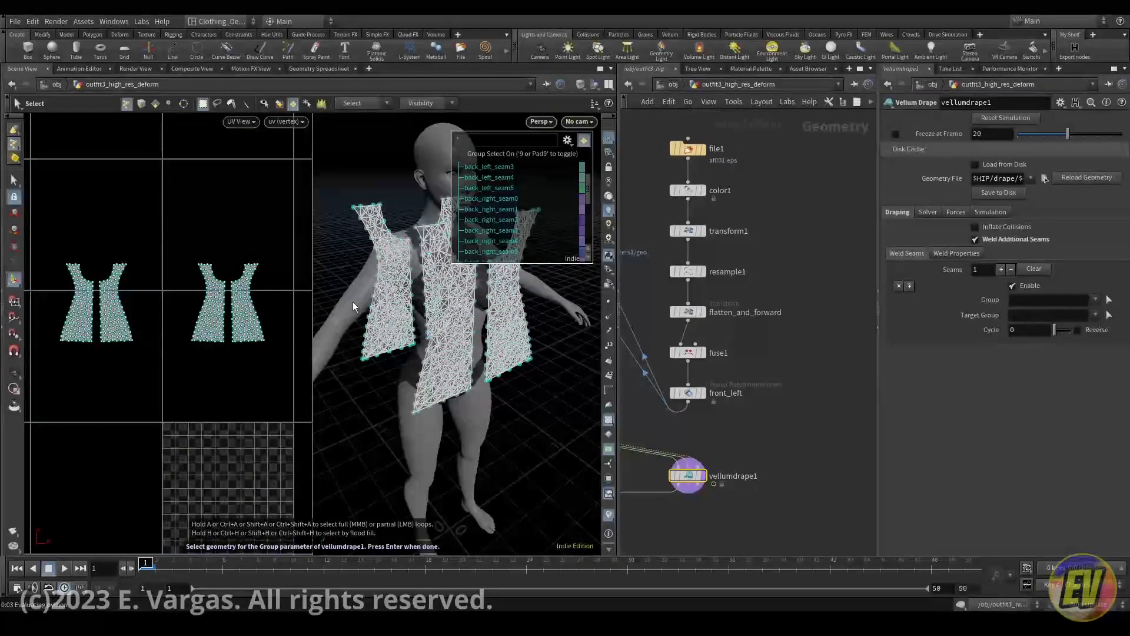
pyautogui.click(418, 389)
pyautogui.press('Return')
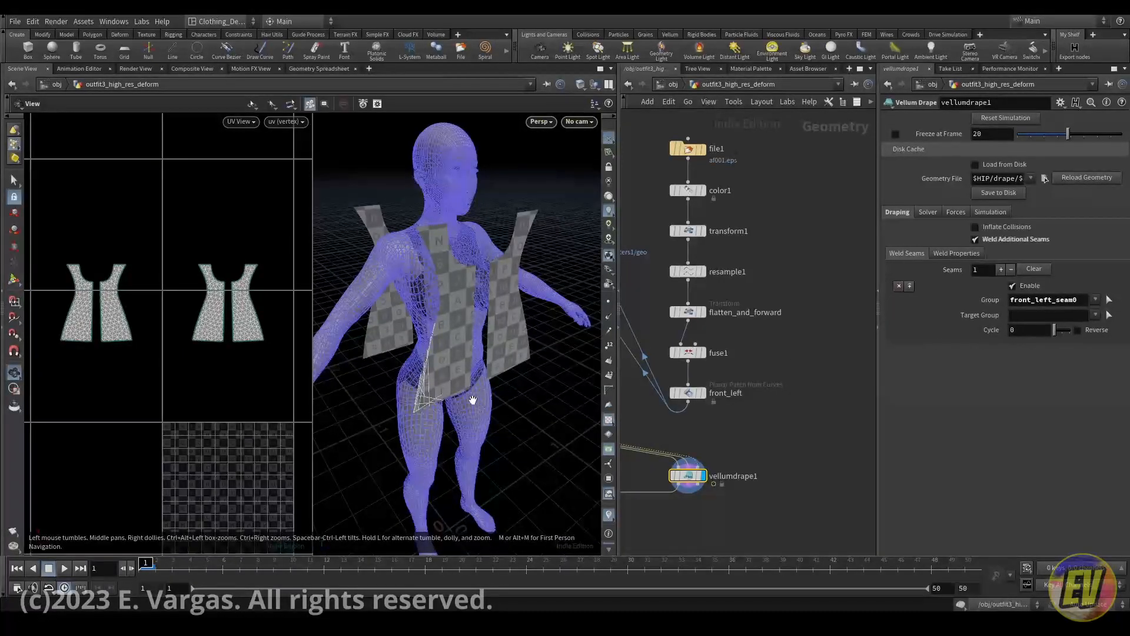
pyautogui.click(1108, 314)
pyautogui.click(367, 351)
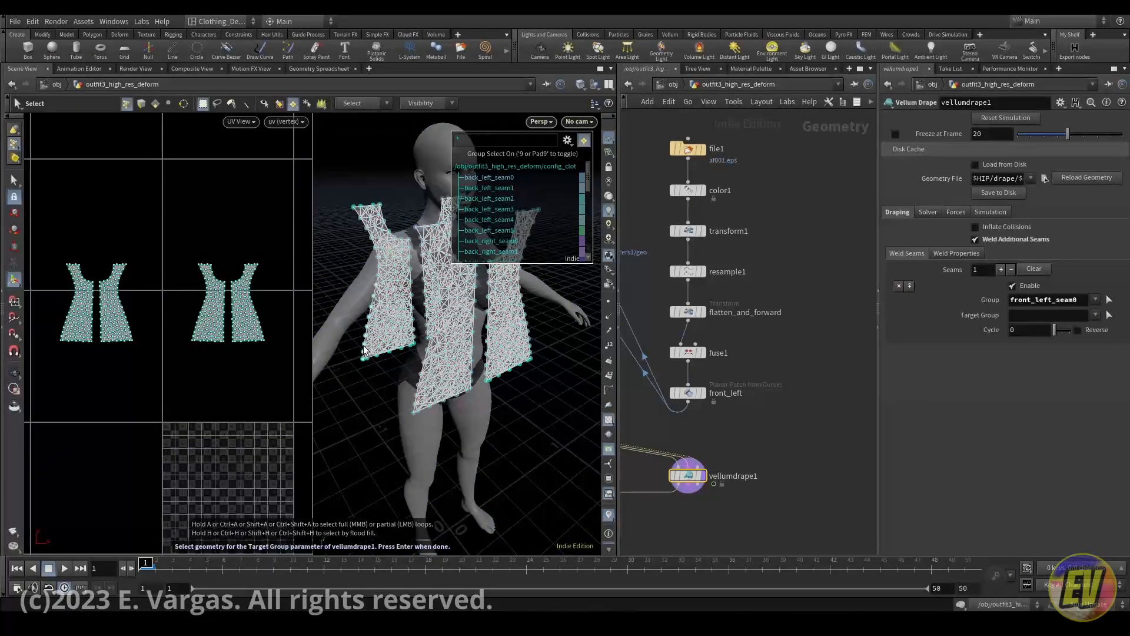
pyautogui.press('Return')
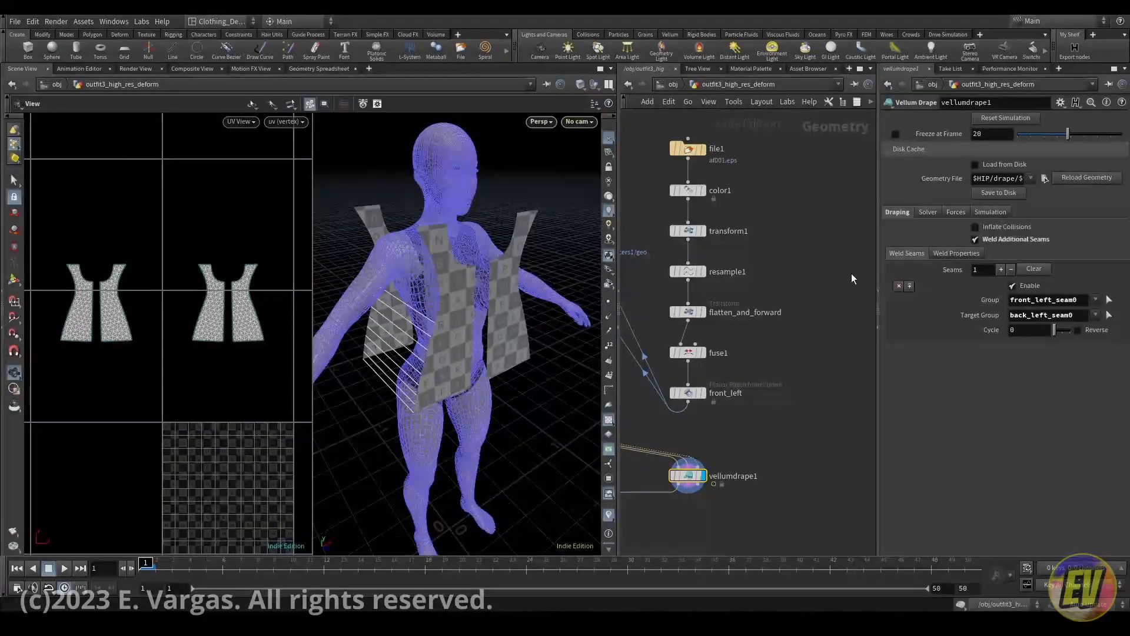
# Add a second weld seam across the left shoulder, joining group front_left_seam2 to target group back_left_seam2.
pyautogui.click(1000, 270)
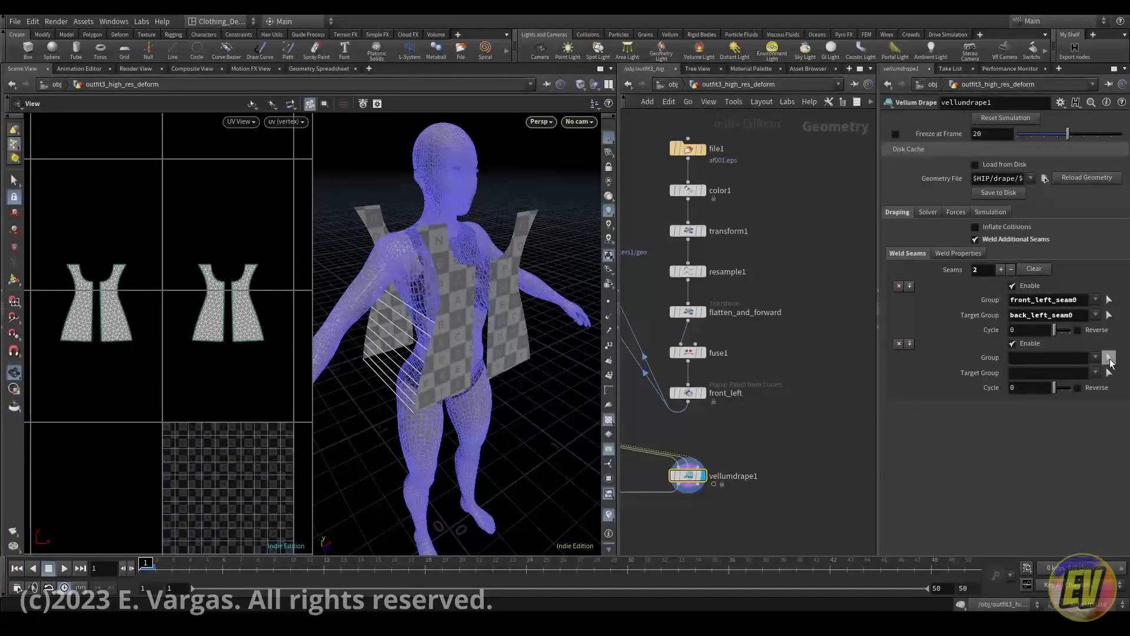
pyautogui.click(1109, 357)
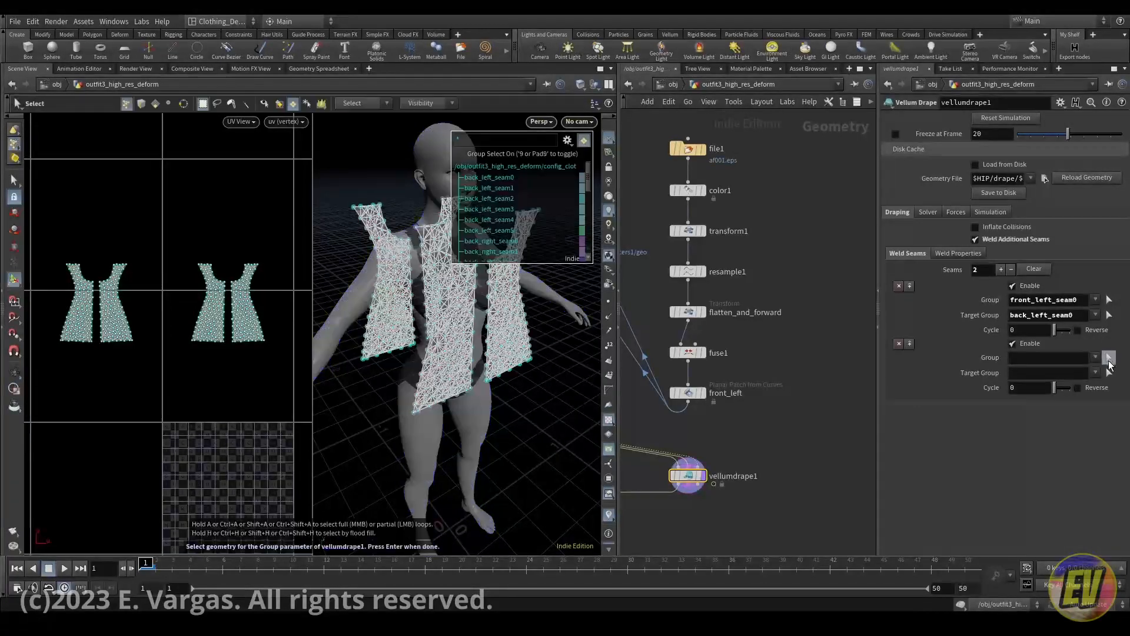
pyautogui.click(425, 229)
pyautogui.press('Return')
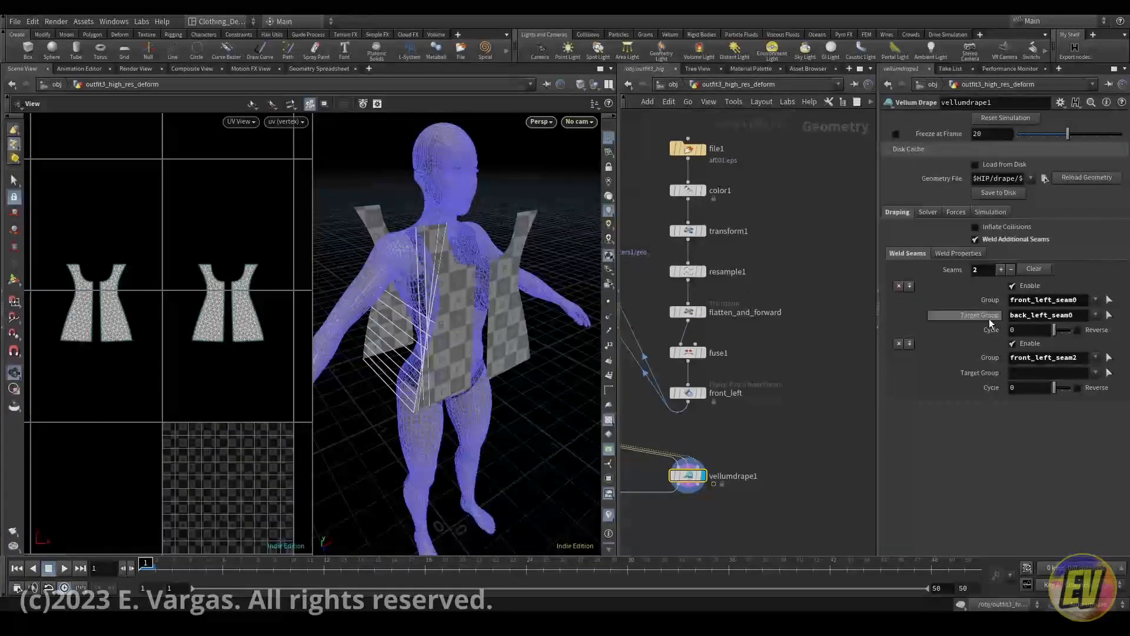
pyautogui.click(1109, 373)
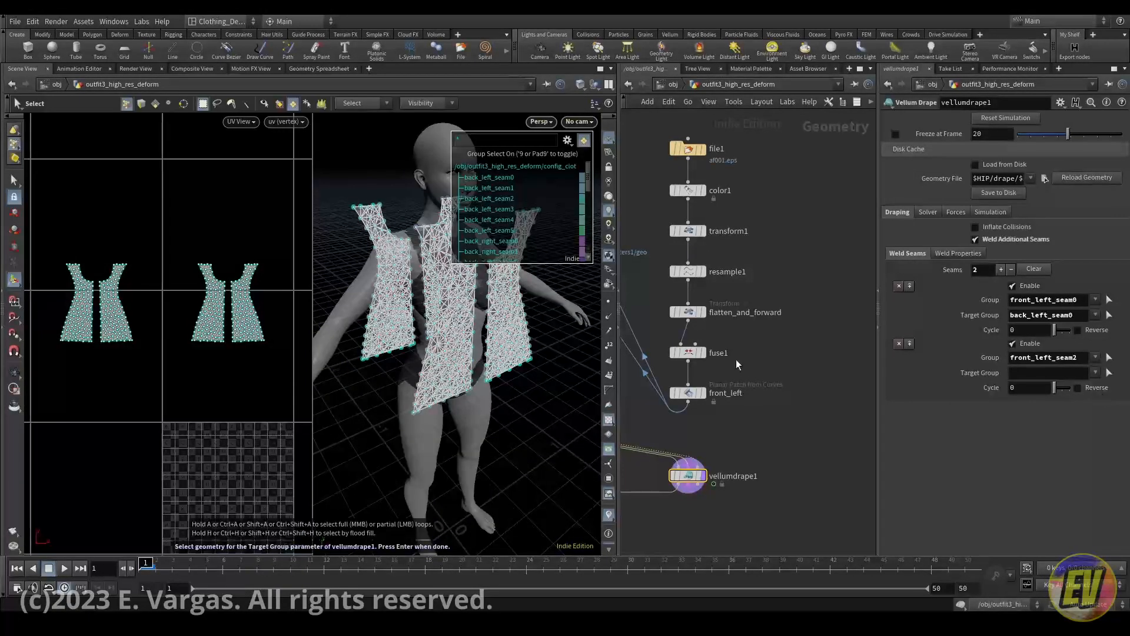
pyautogui.click(360, 207)
pyautogui.press('Return')
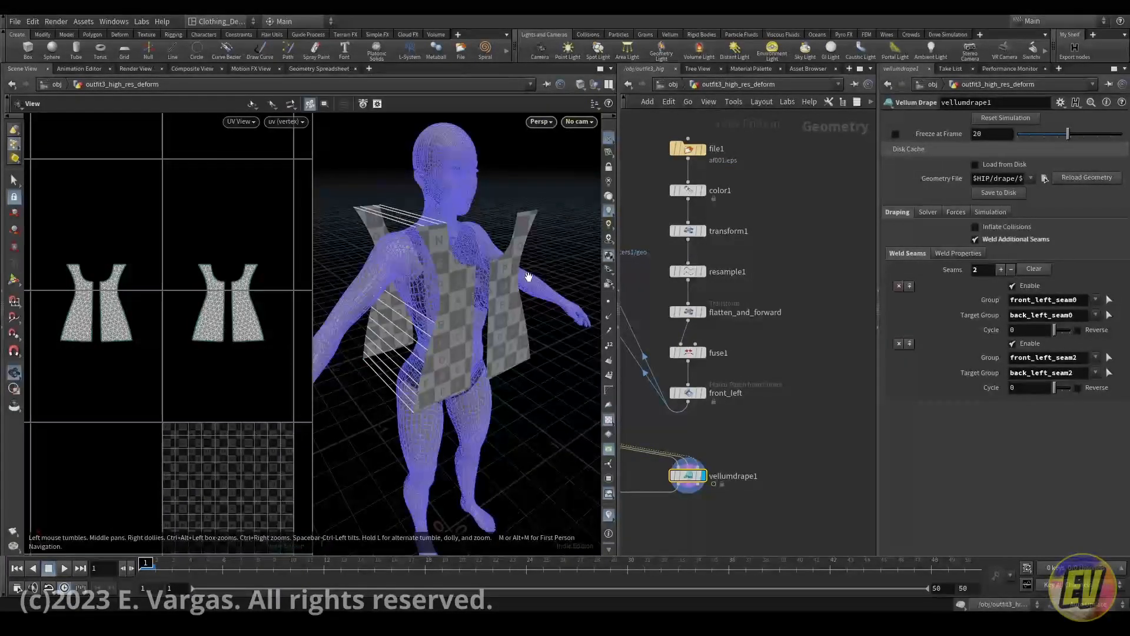
# Add a third weld seam down the center front, joining group front_left_seam4 to target group front_right_seam4.
pyautogui.moveTo(547, 291); pyautogui.dragTo(480, 315)
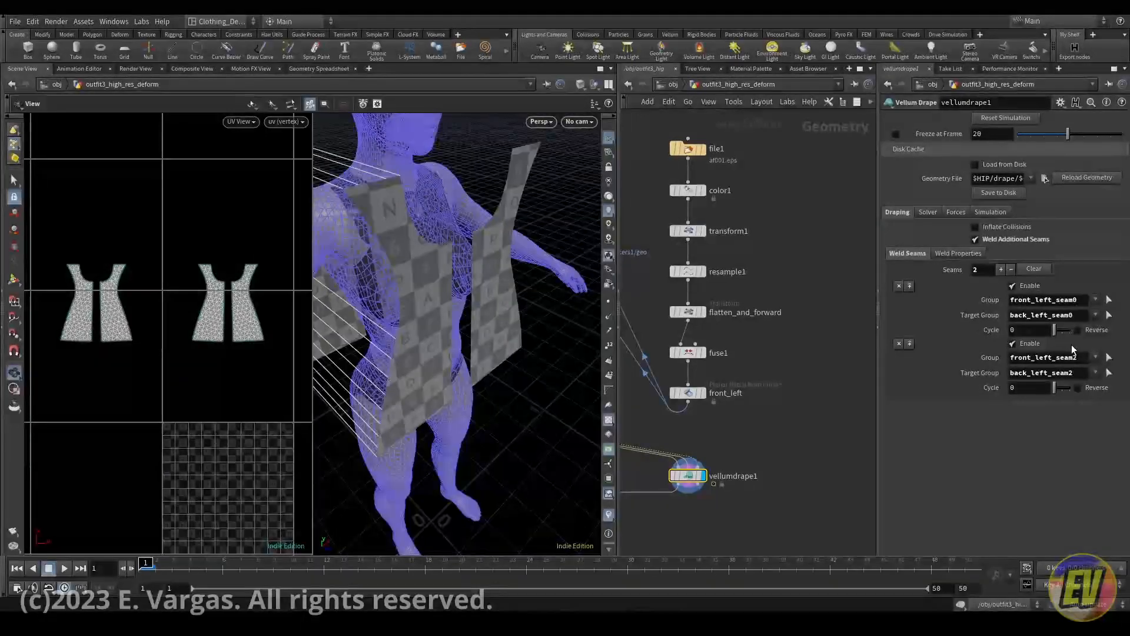
pyautogui.click(1001, 270)
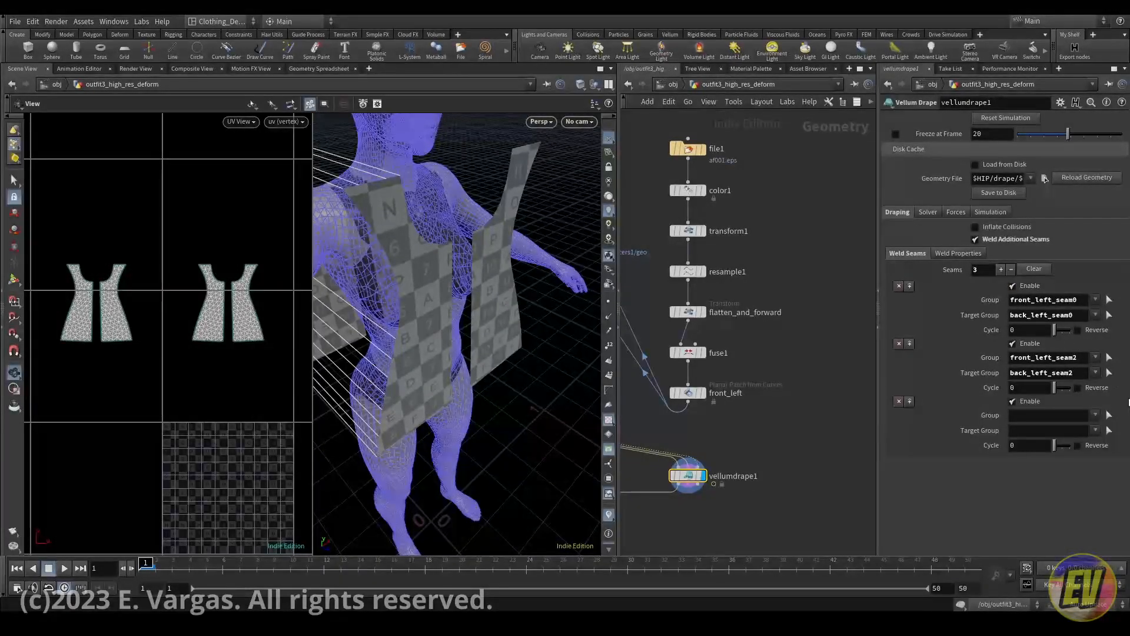
pyautogui.click(1109, 415)
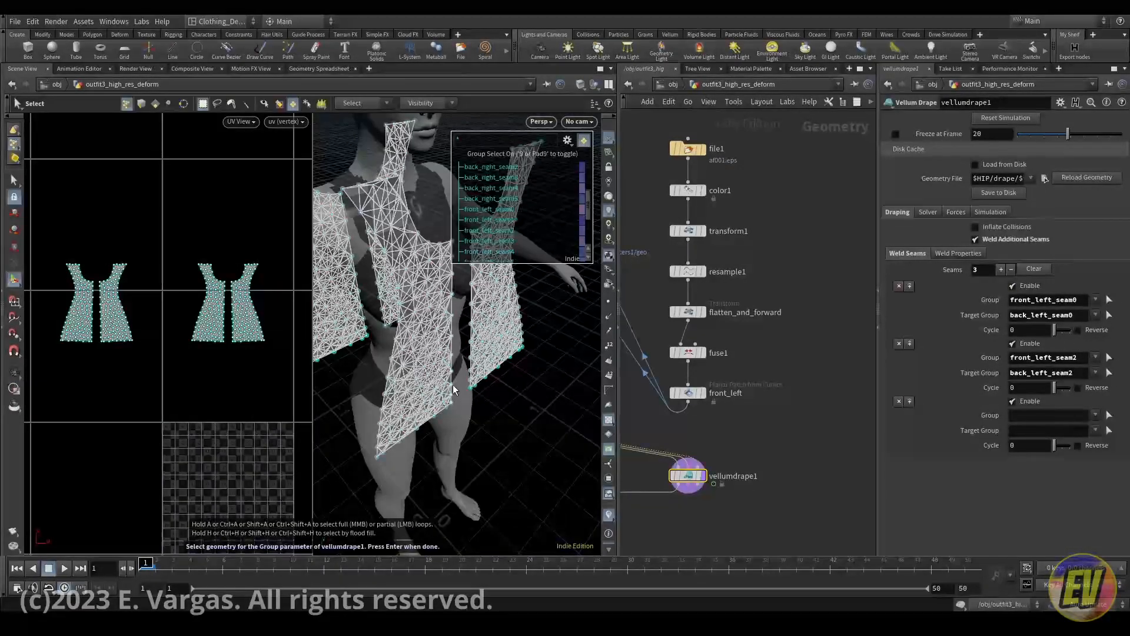
pyautogui.click(453, 378)
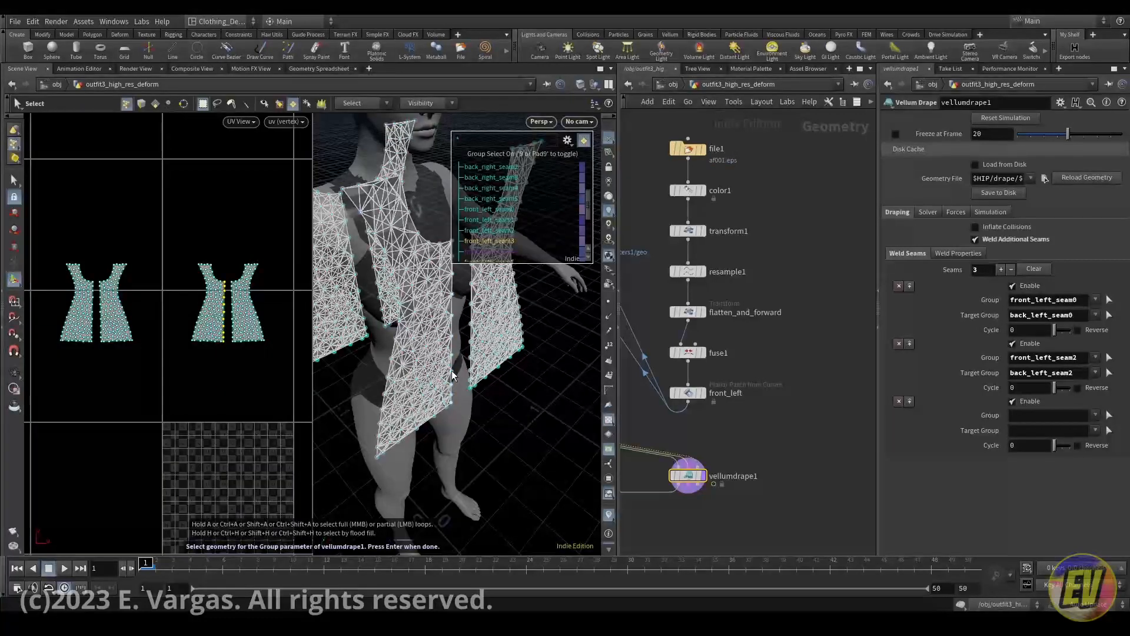
pyautogui.press('Return')
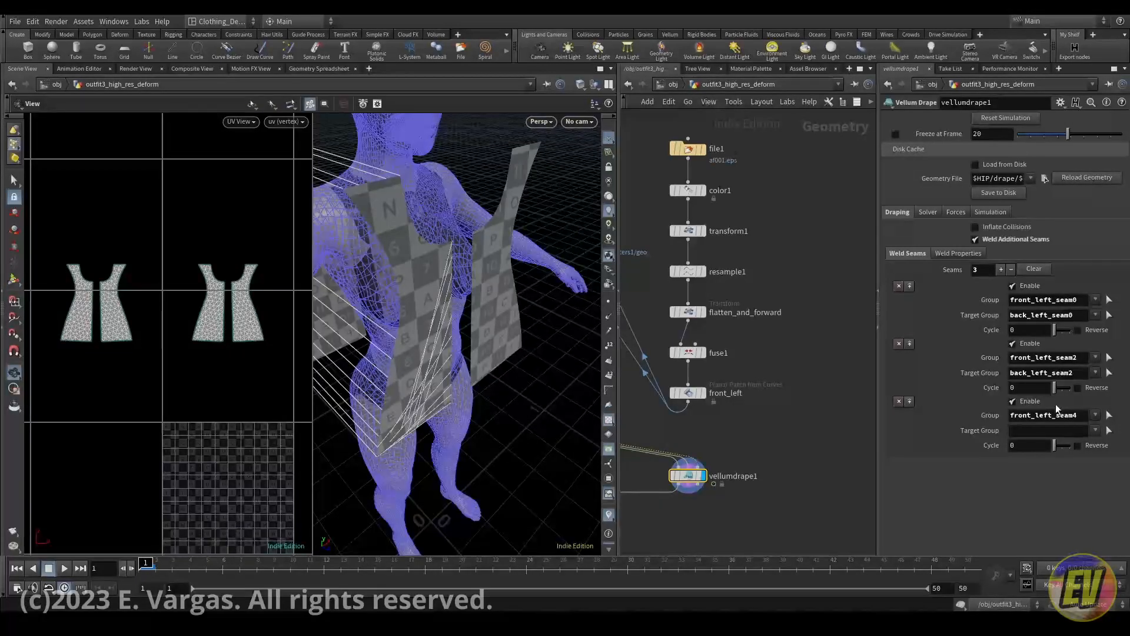
pyautogui.click(1109, 431)
pyautogui.click(469, 362)
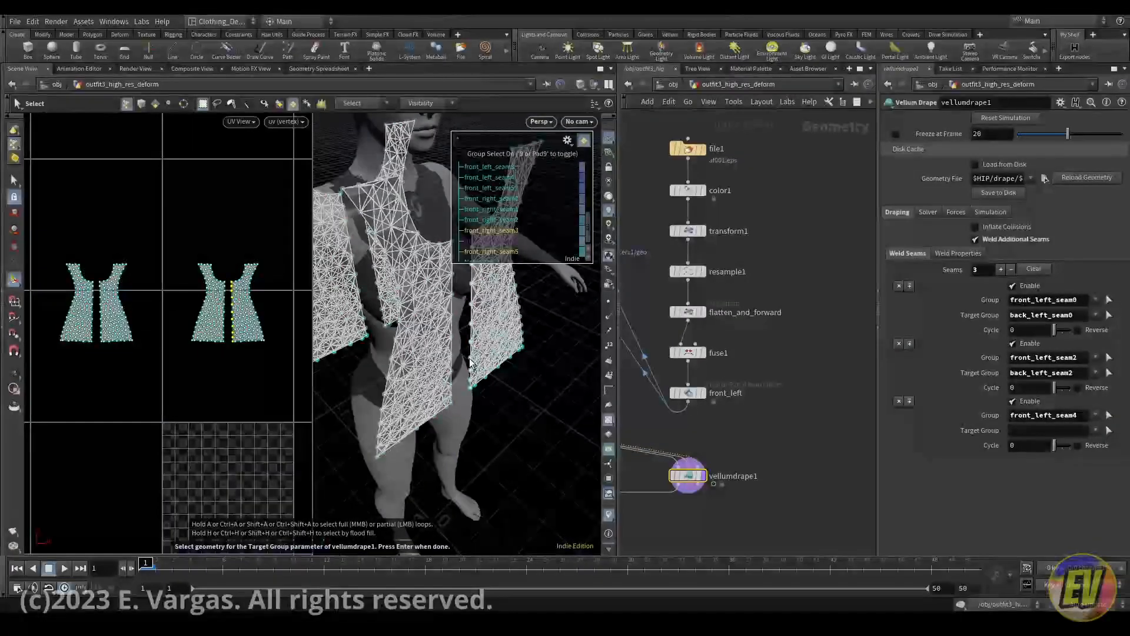
pyautogui.press('Return')
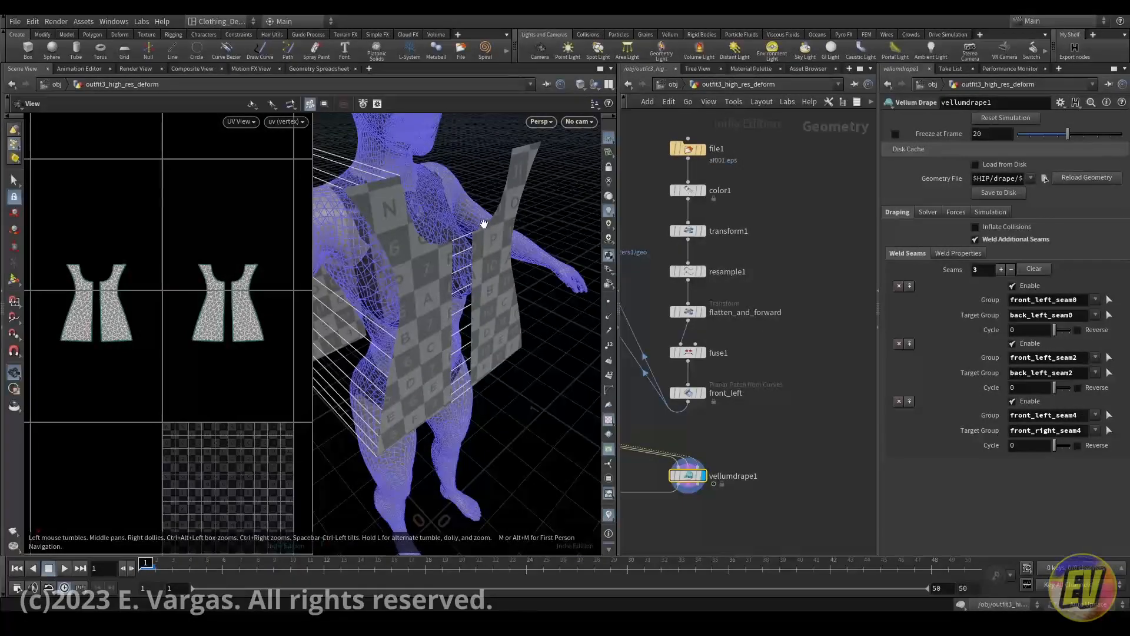
# Add a fourth weld seam along the right side, joining group front_right_seam0 to target group back_right_seam0.
pyautogui.moveTo(483, 218); pyautogui.dragTo(505, 240)
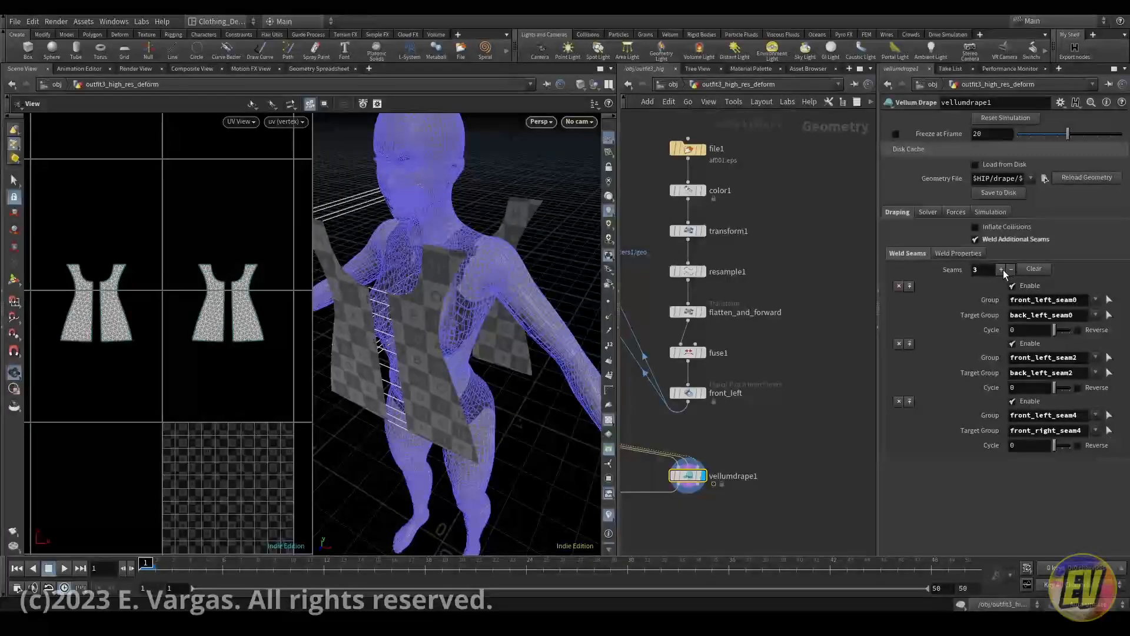
pyautogui.click(1000, 269)
pyautogui.click(1109, 472)
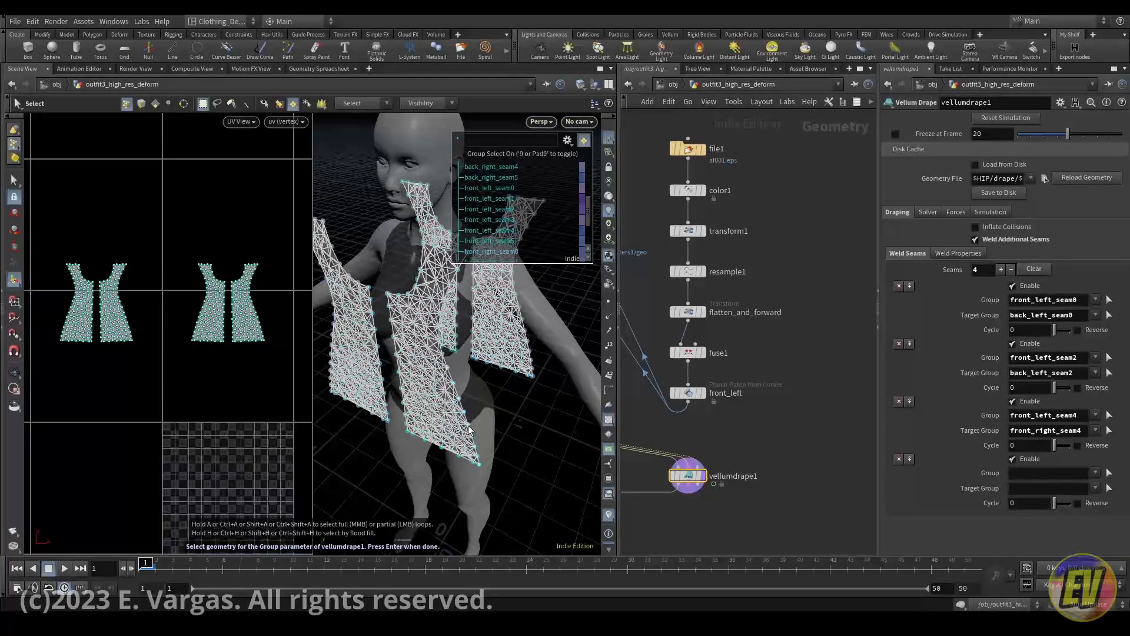
pyautogui.click(469, 429)
pyautogui.press('Return')
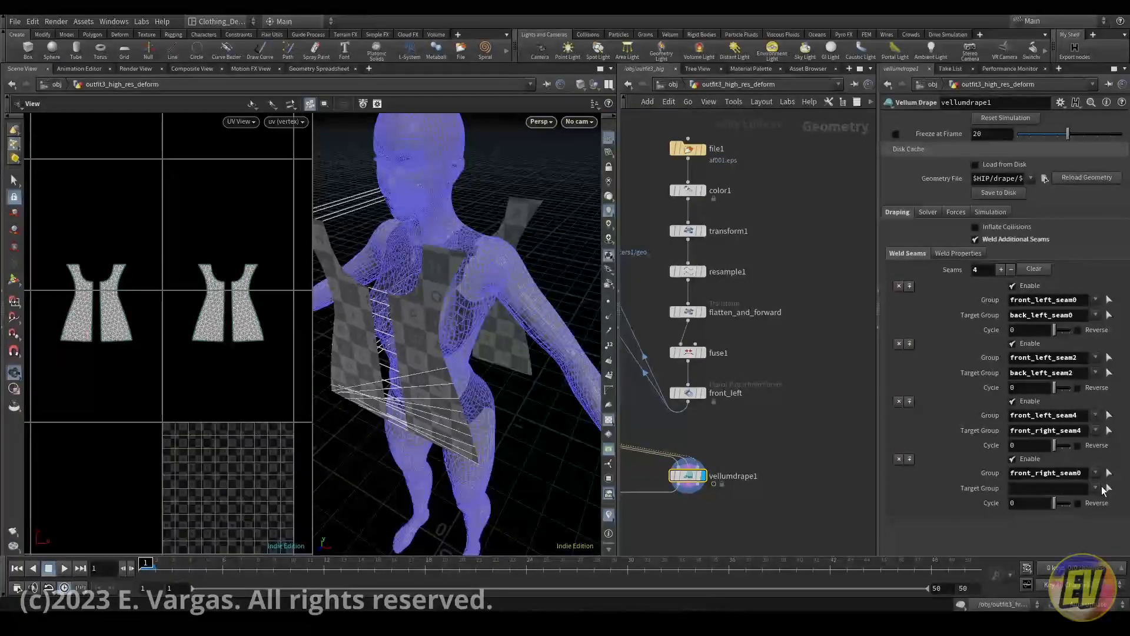
pyautogui.click(1104, 489)
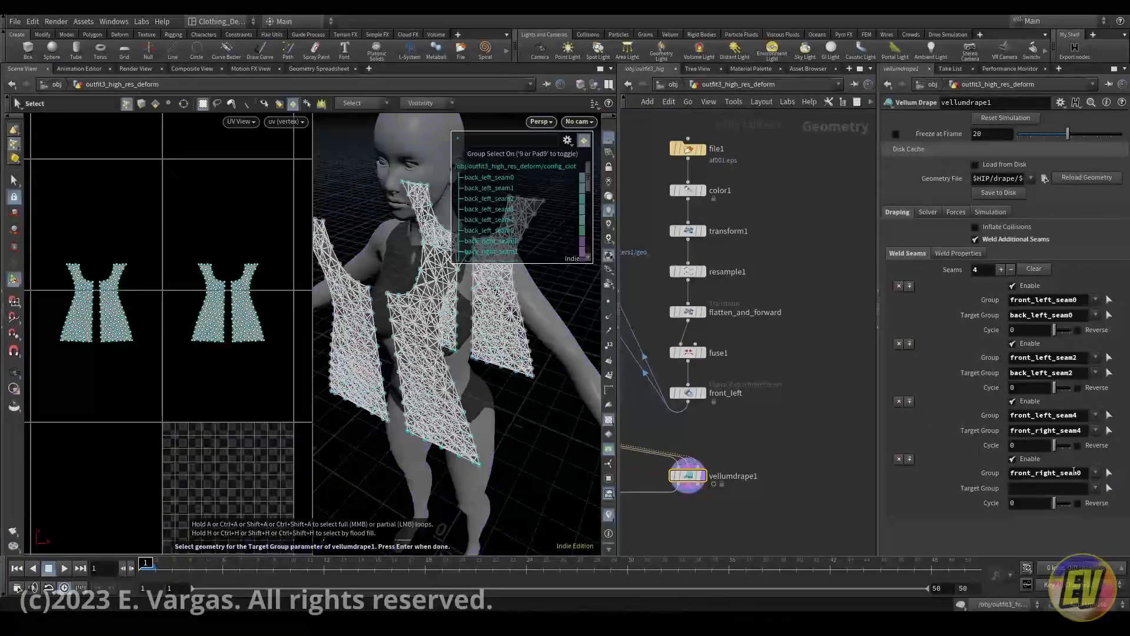
pyautogui.click(530, 356)
pyautogui.press('Return')
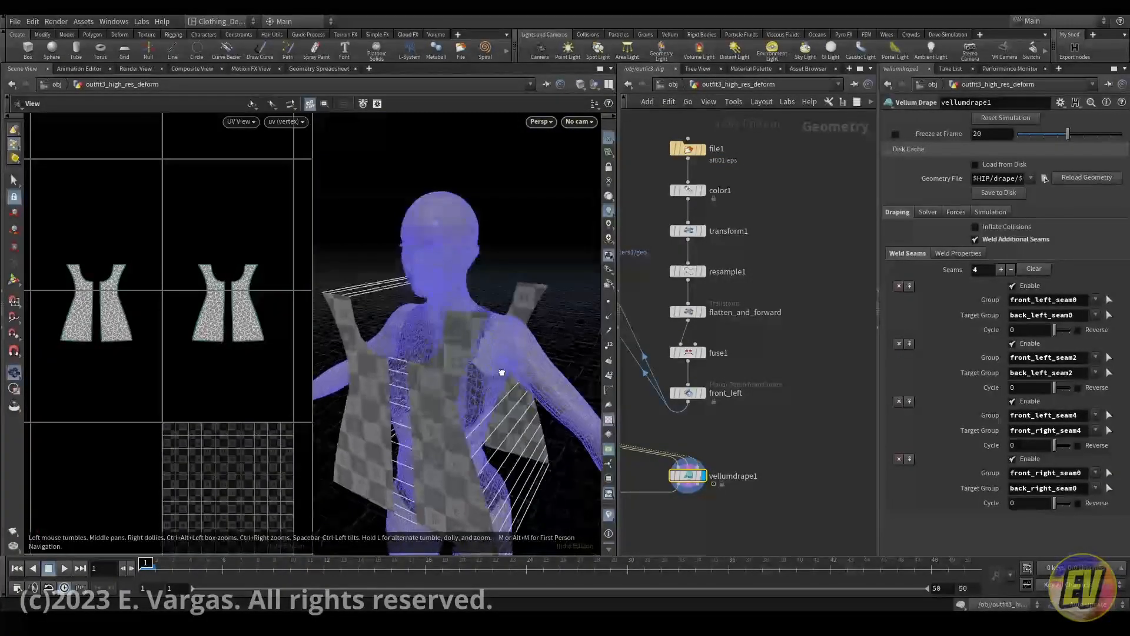
# Add a fifth weld seam at the right shoulder, joining groups front_right_seam1 and front_right_seam2 to target group back_right_seam2.
pyautogui.click(1000, 269)
pyautogui.click(1104, 498)
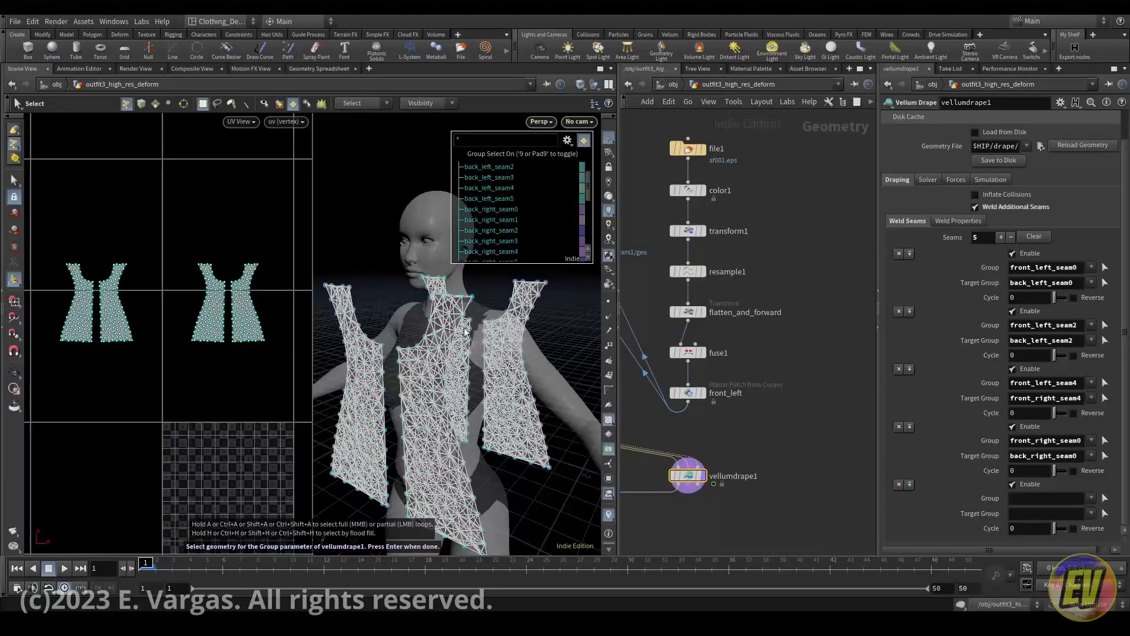
pyautogui.click(470, 302)
pyautogui.press('Return')
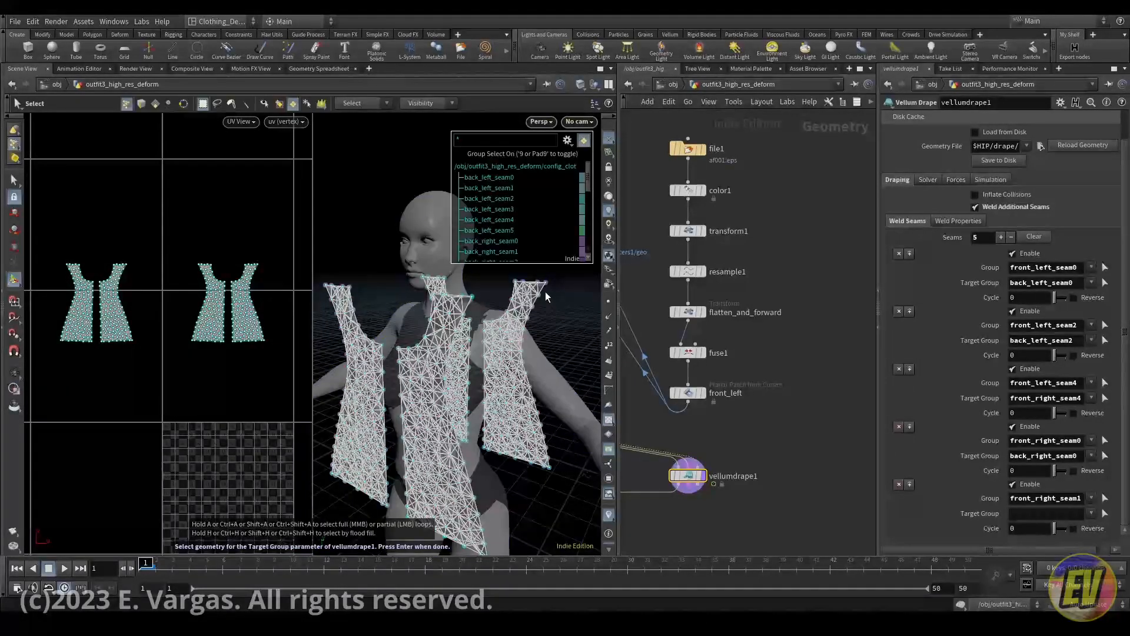
pyautogui.click(538, 283)
pyautogui.press('Return')
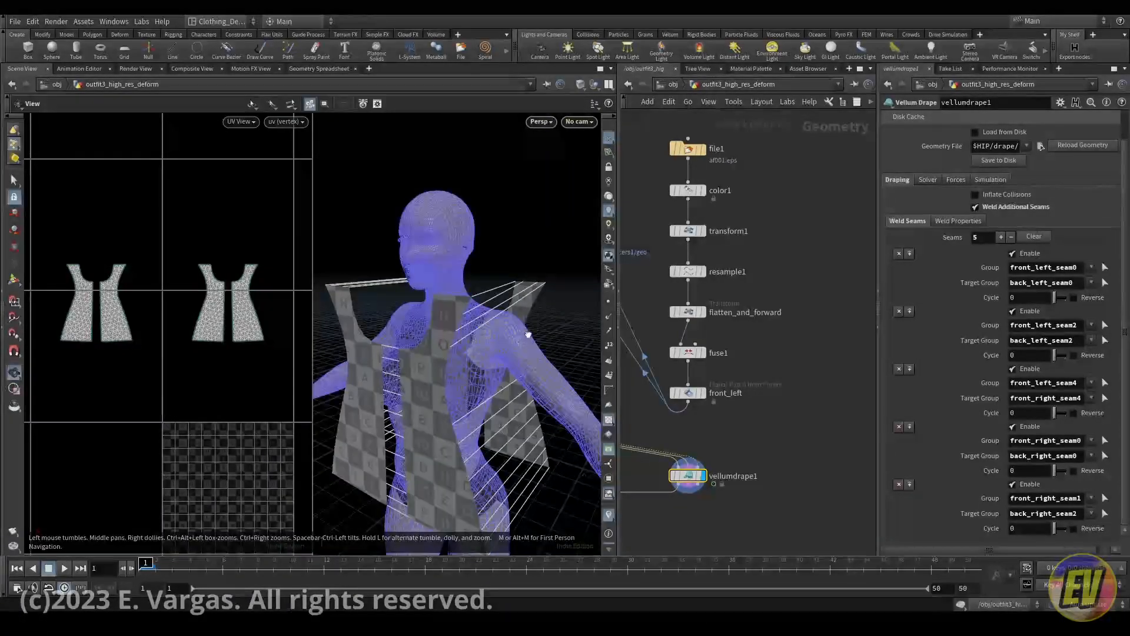
# Correct the fifth weld seam's source group so it contains only front_right_seam2.
pyautogui.moveTo(528, 331); pyautogui.dragTo(480, 308)
pyautogui.scroll(3, 496, 304)
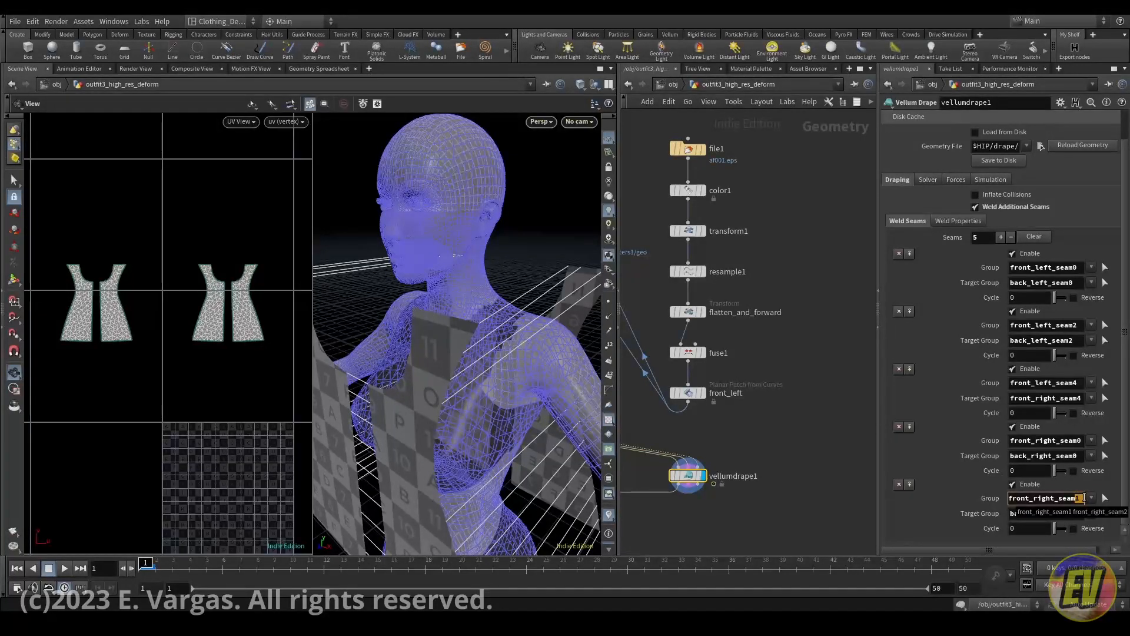
pyautogui.click(1084, 497)
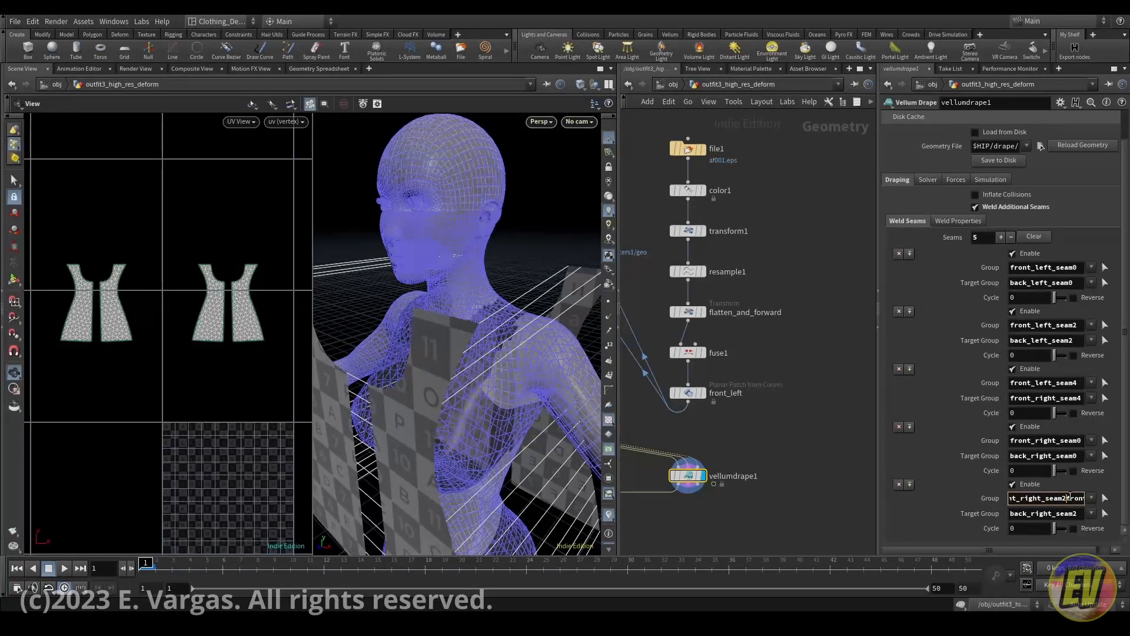
pyautogui.moveTo(1067, 498); pyautogui.dragTo(1105, 507)
pyautogui.press('BackSpace')
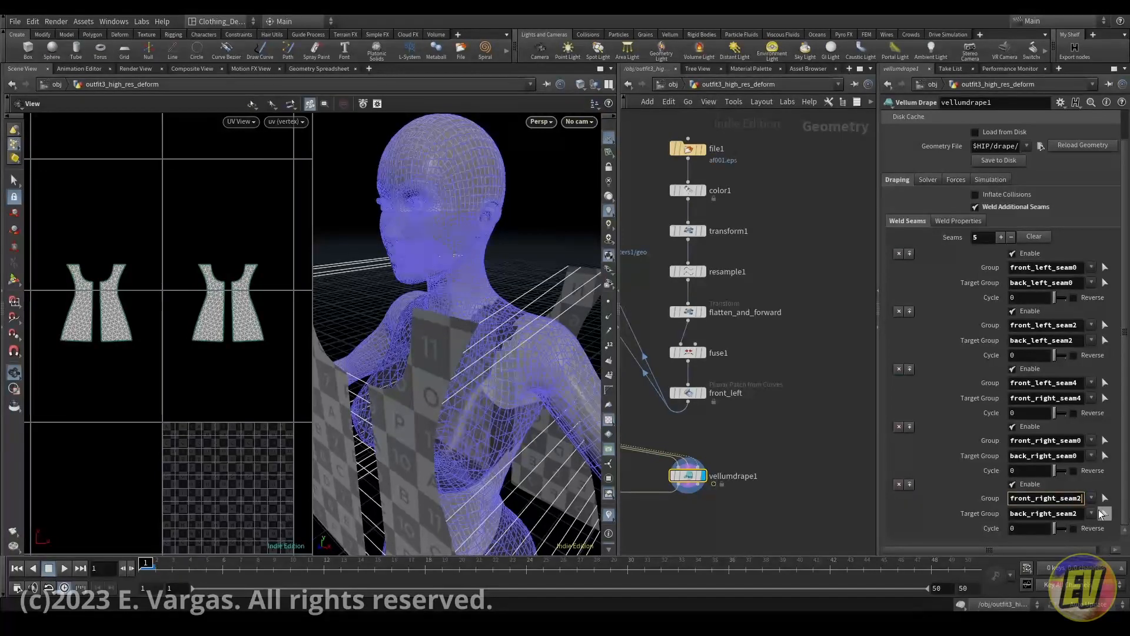
pyautogui.press('Return')
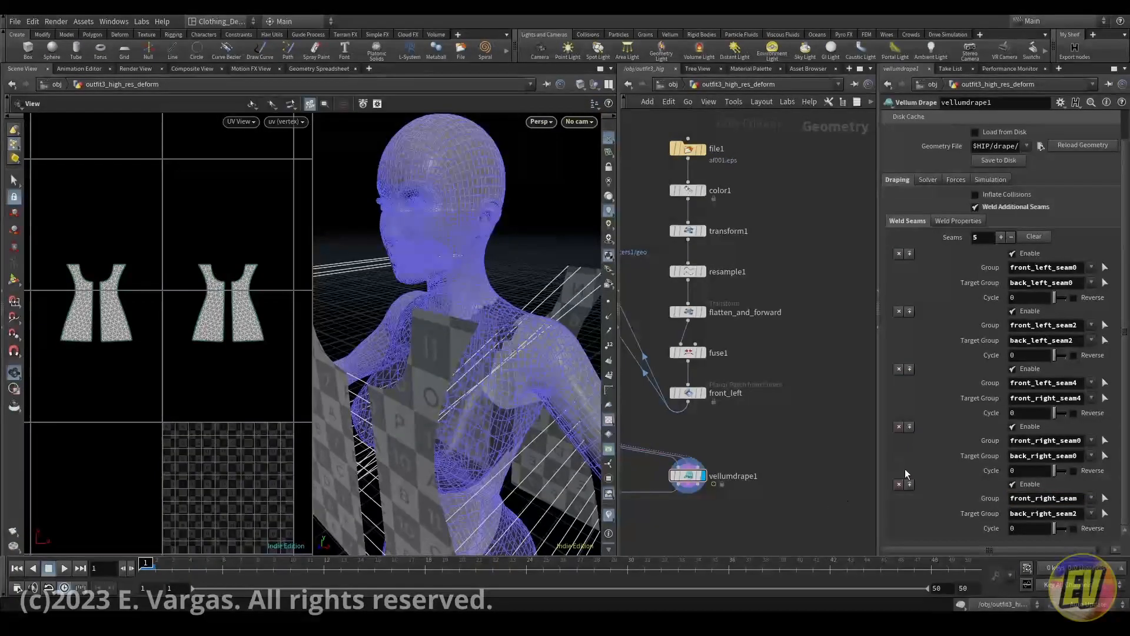
pyautogui.click(1081, 499)
pyautogui.press('Return')
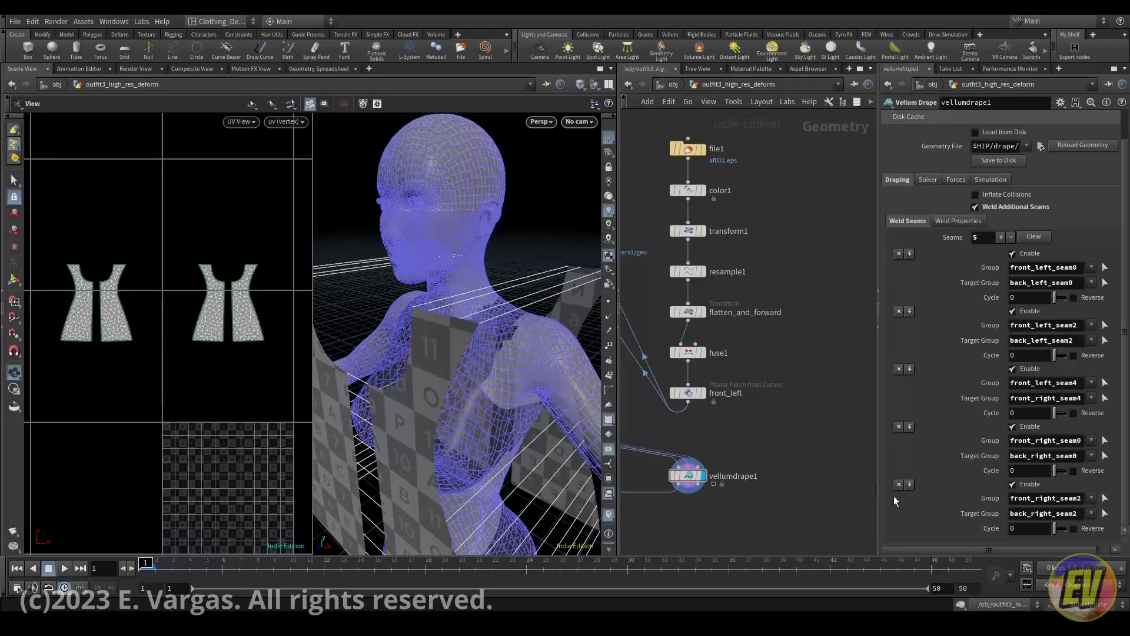
pyautogui.moveTo(500, 373); pyautogui.dragTo(444, 305)
pyautogui.moveTo(444, 306); pyautogui.dragTo(500, 265, button='right')
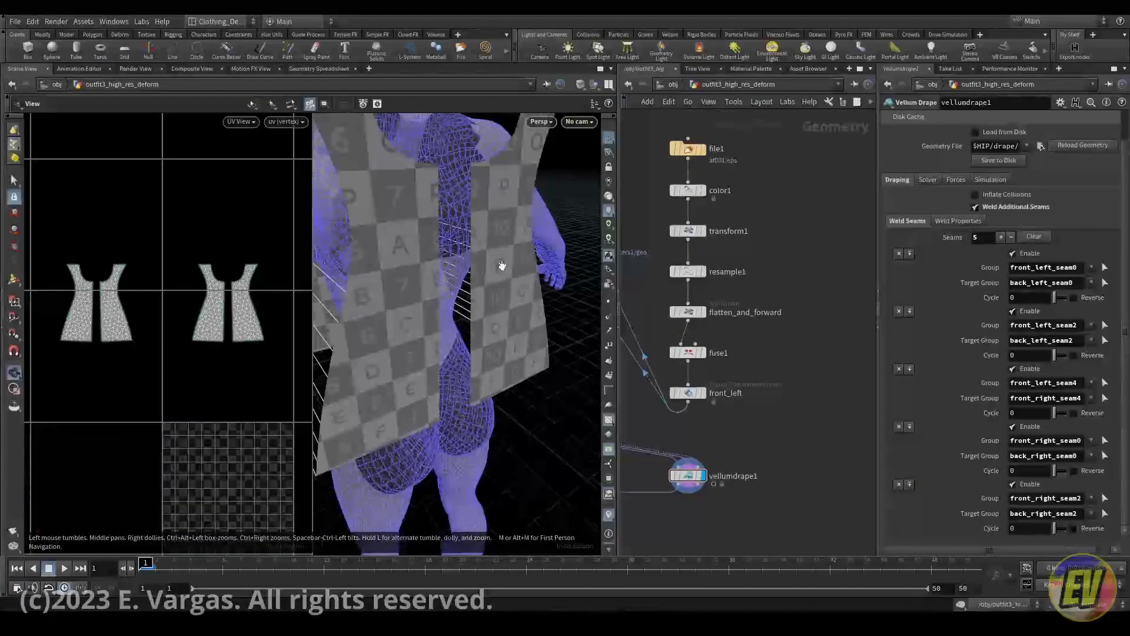
pyautogui.moveTo(500, 264); pyautogui.dragTo(456, 328)
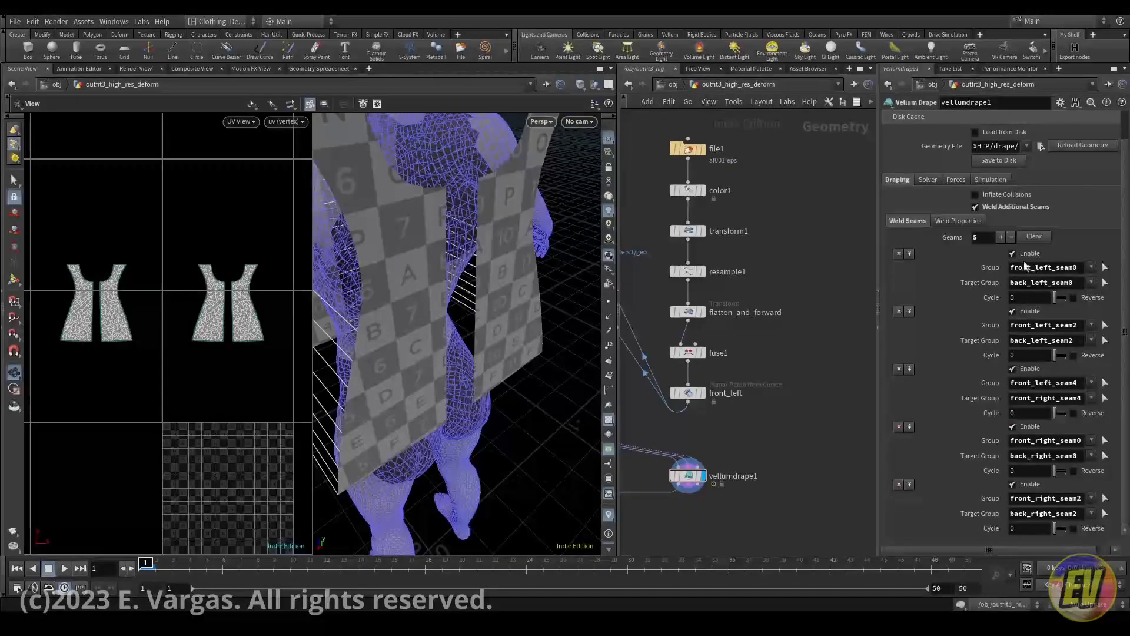
# Add a sixth weld seam down the center back, joining group back_right_seam4 to target group back_left_seam4.
pyautogui.click(1000, 237)
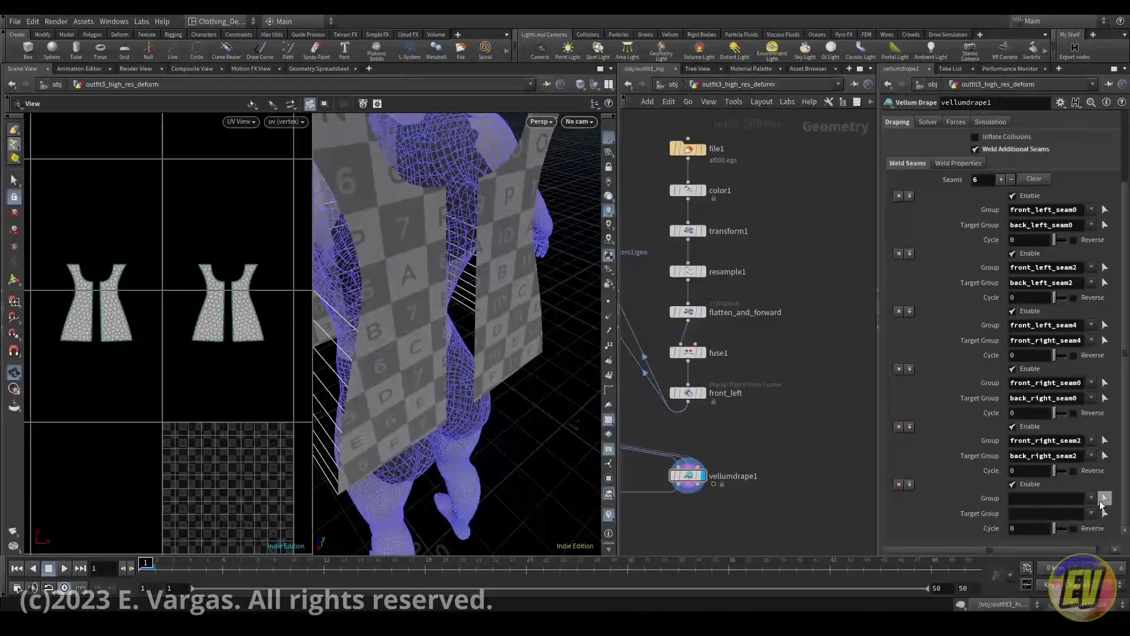
pyautogui.click(1105, 498)
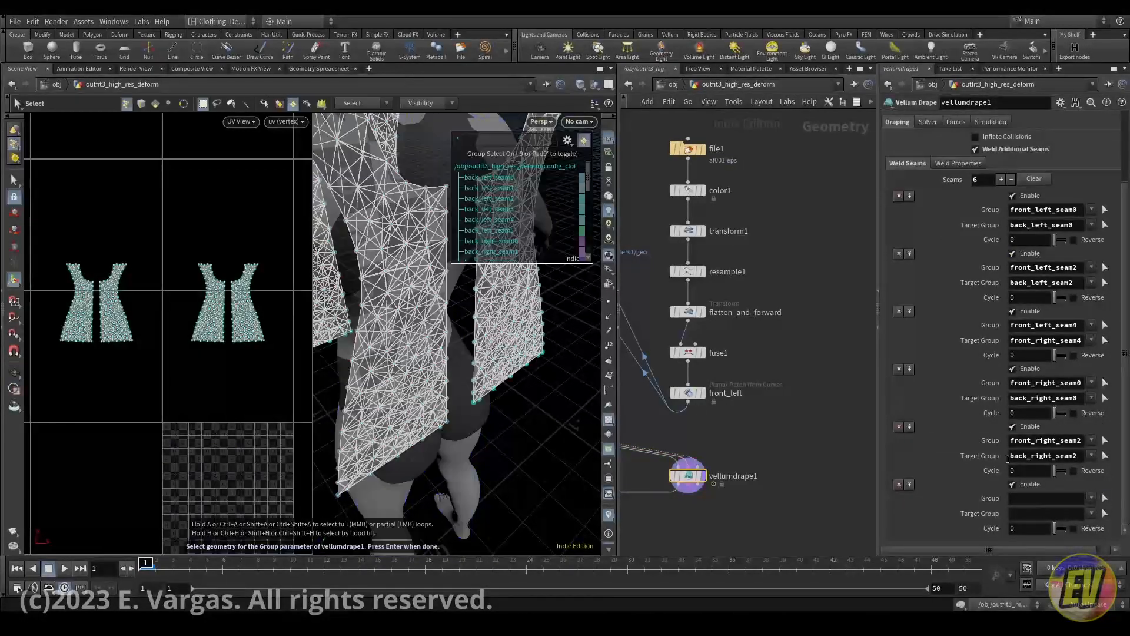
pyautogui.click(446, 386)
pyautogui.press('Return')
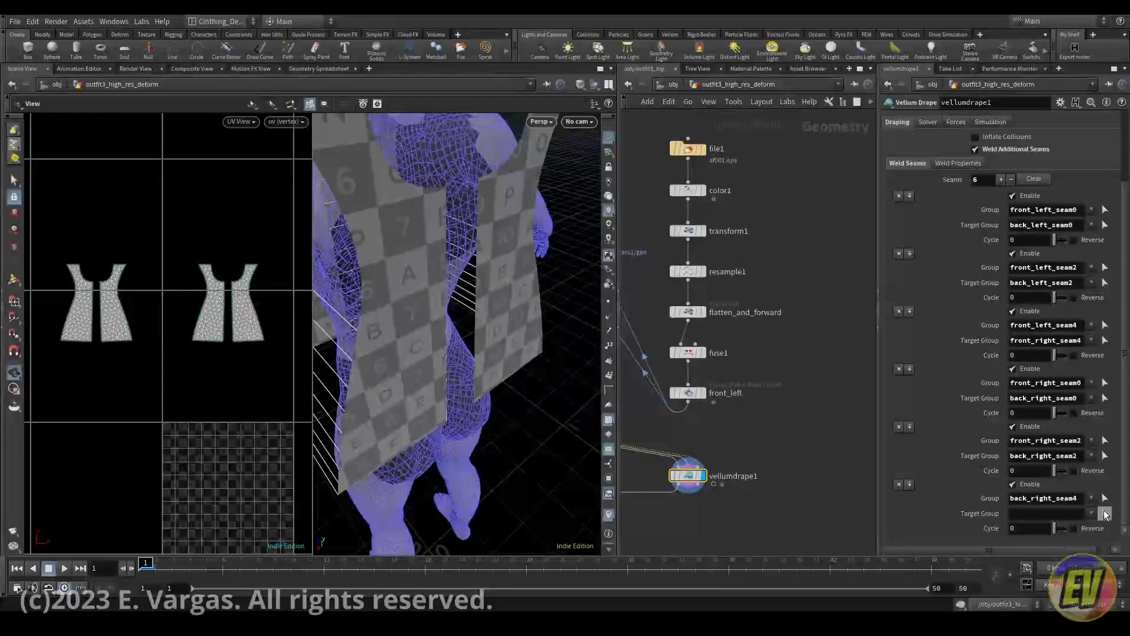
pyautogui.click(1105, 513)
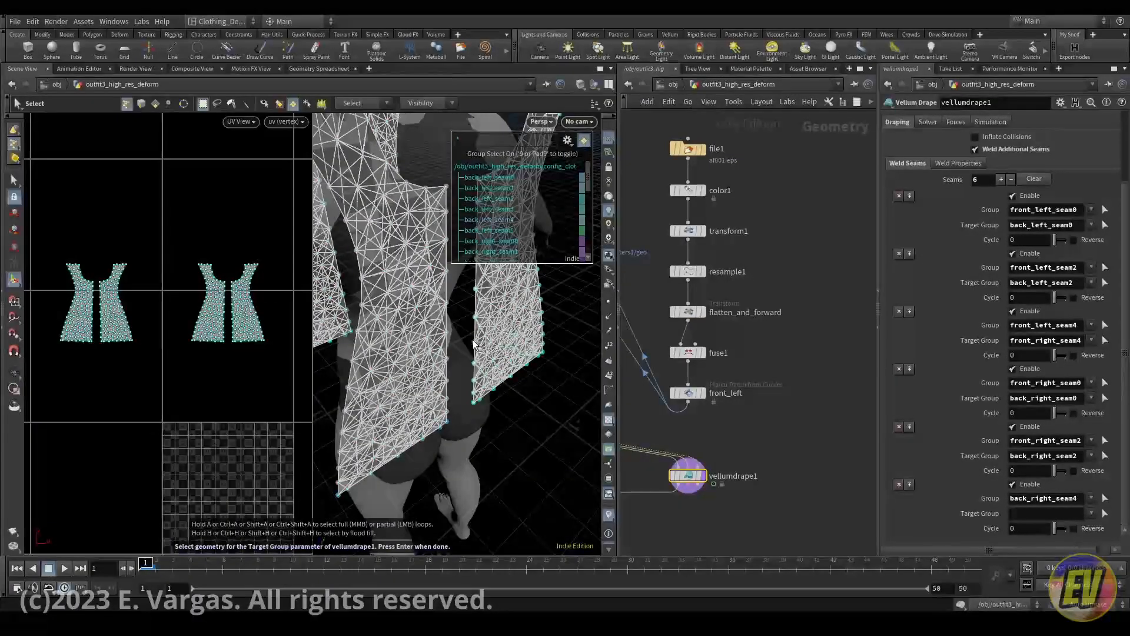
pyautogui.press('Return')
# Play the drape simulation from frame 1 and view the bodice on the body.
pyautogui.moveTo(475, 336); pyautogui.dragTo(465, 309)
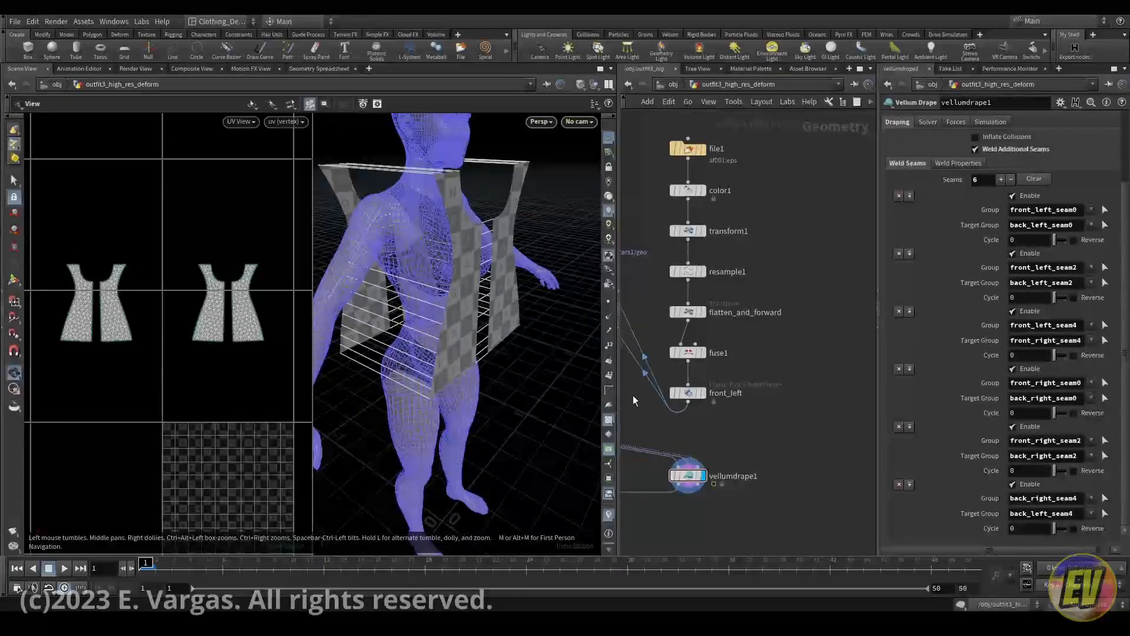
pyautogui.click(64, 568)
pyautogui.moveTo(477, 320)
pyautogui.mouseDown()
pyautogui.moveTo(497, 346)
pyautogui.moveTo(464, 330)
pyautogui.mouseUp()
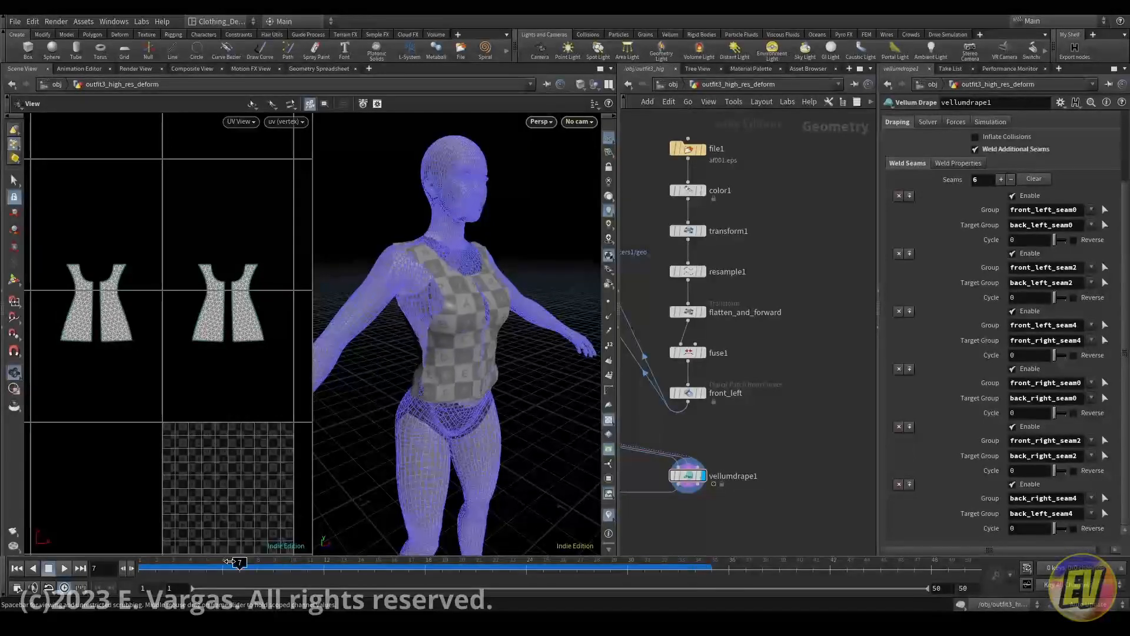
# Return the timeline to frame 1 and examine the undraped panels and their seam lines around the body.
pyautogui.click(146, 561)
pyautogui.moveTo(146, 561)
pyautogui.mouseDown()
pyautogui.moveTo(390, 560)
pyautogui.moveTo(109, 562)
pyautogui.moveTo(190, 562)
pyautogui.moveTo(145, 562)
pyautogui.mouseUp()
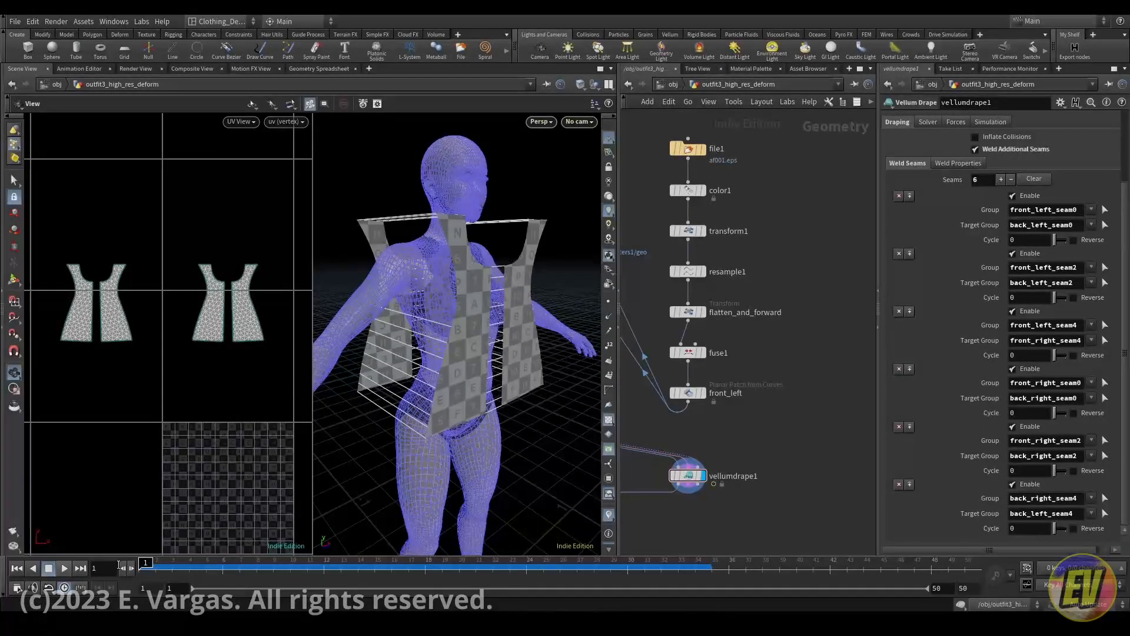
pyautogui.moveTo(435, 332); pyautogui.dragTo(468, 336)
pyautogui.moveTo(468, 335); pyautogui.dragTo(496, 312, button='right')
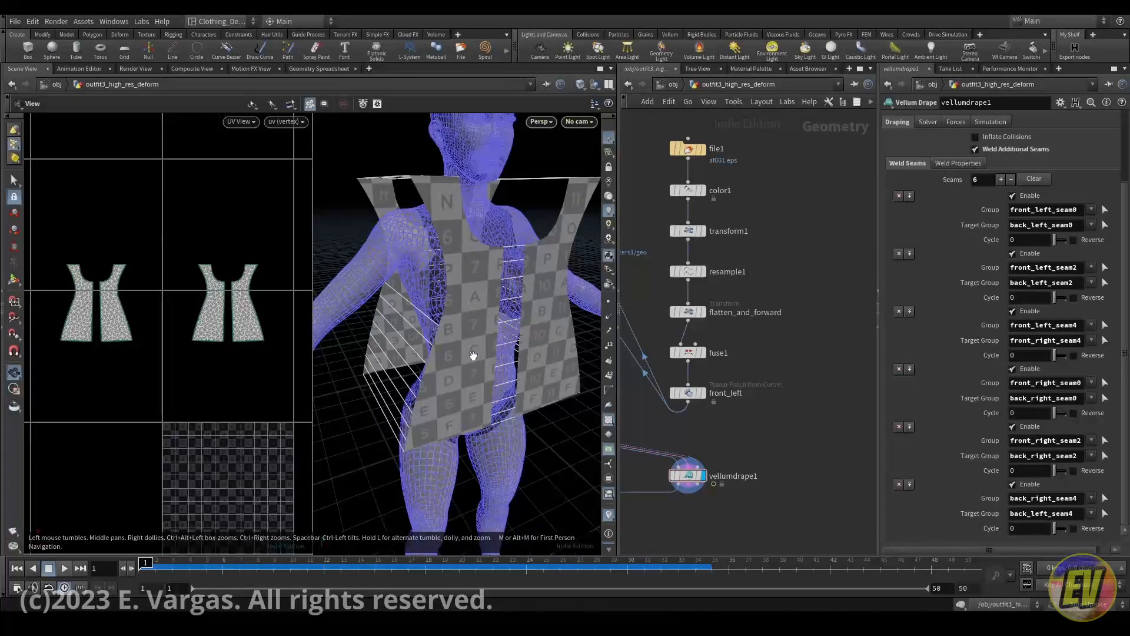
pyautogui.moveTo(150, 561); pyautogui.dragTo(129, 574)
pyautogui.moveTo(413, 387); pyautogui.dragTo(494, 371)
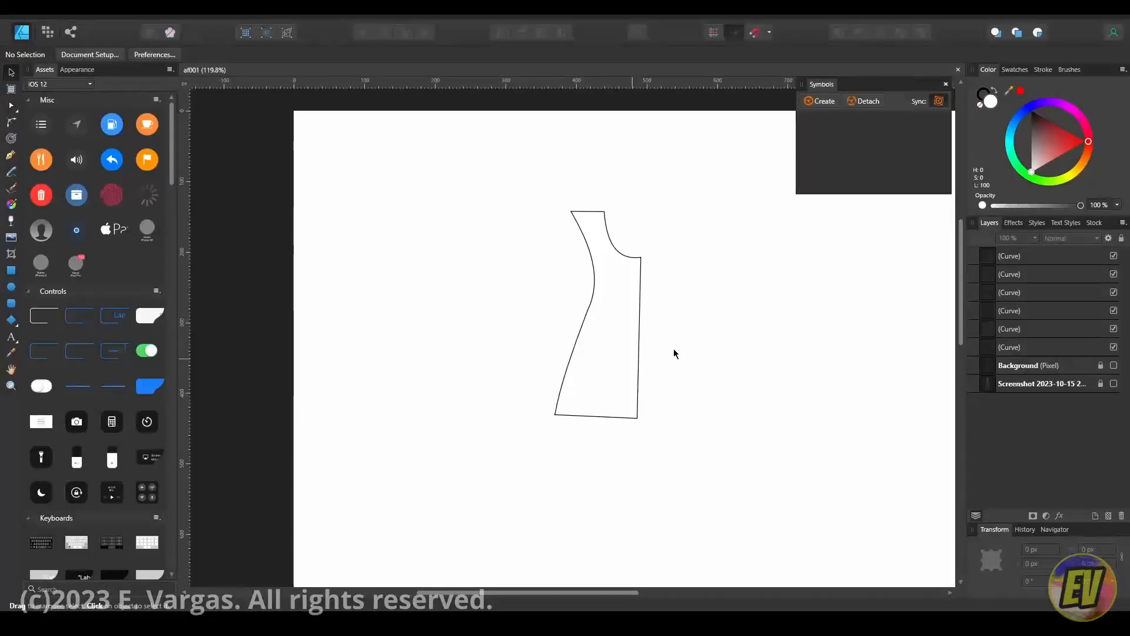
# Switch to Affinity Designer, show the Background body reference layer and use the Node tool on the panel's side curve.
pyautogui.click(1113, 365)
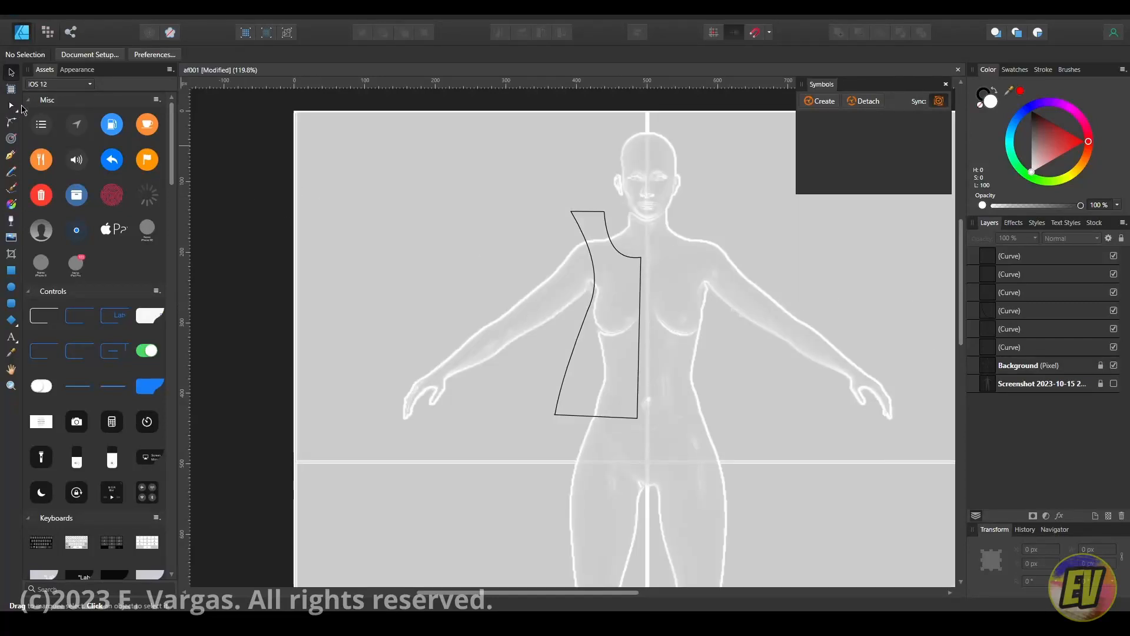
pyautogui.press('a')
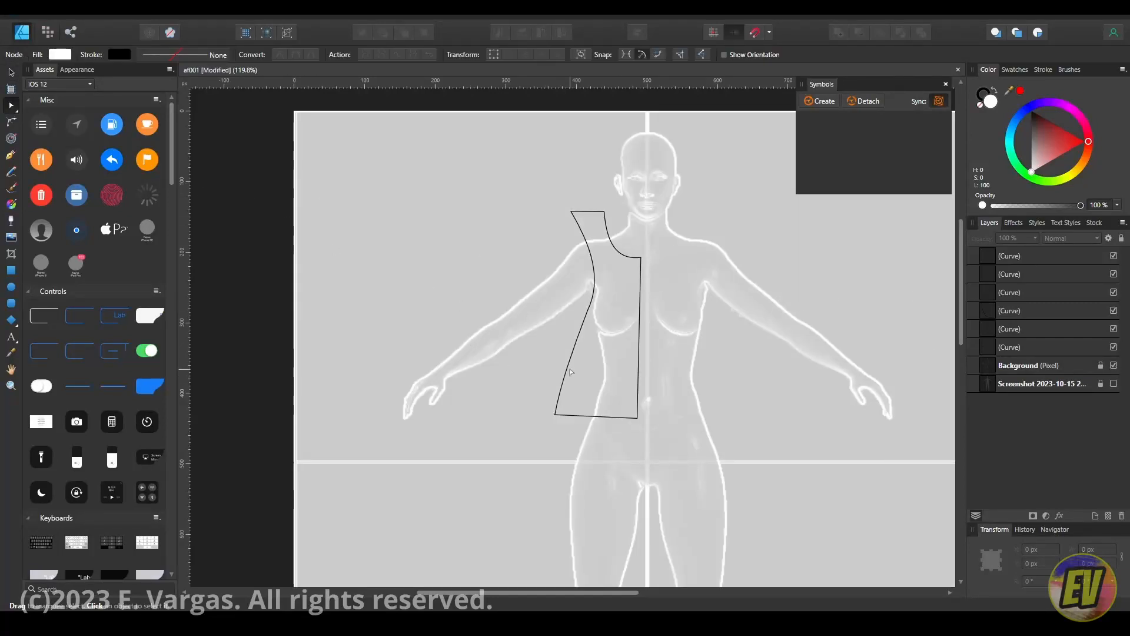
pyautogui.click(569, 372)
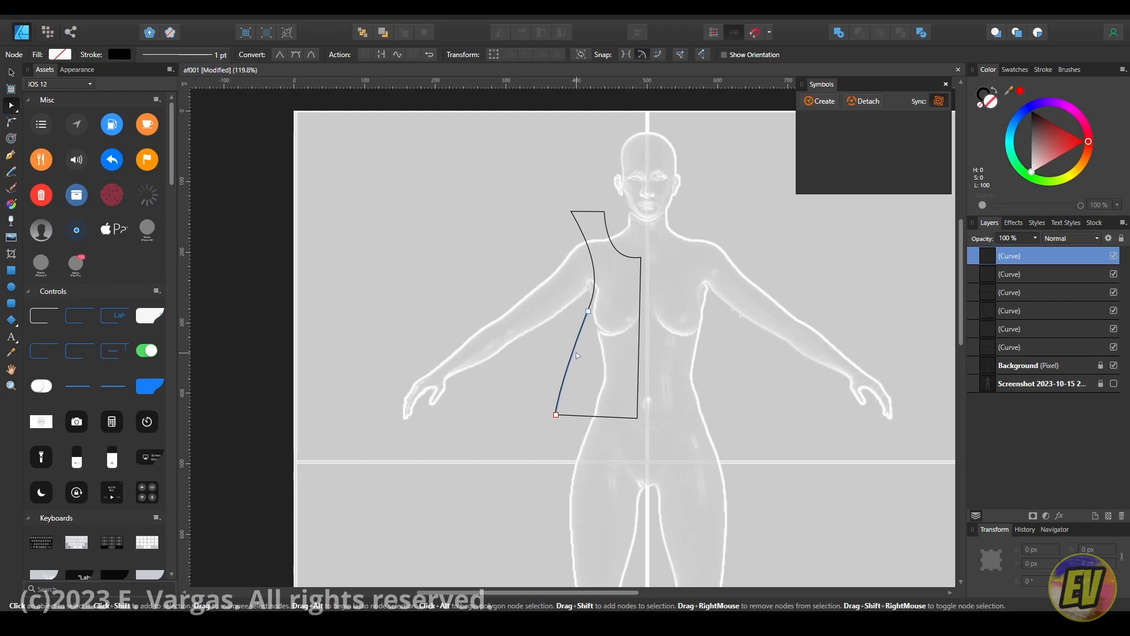
pyautogui.click(586, 235)
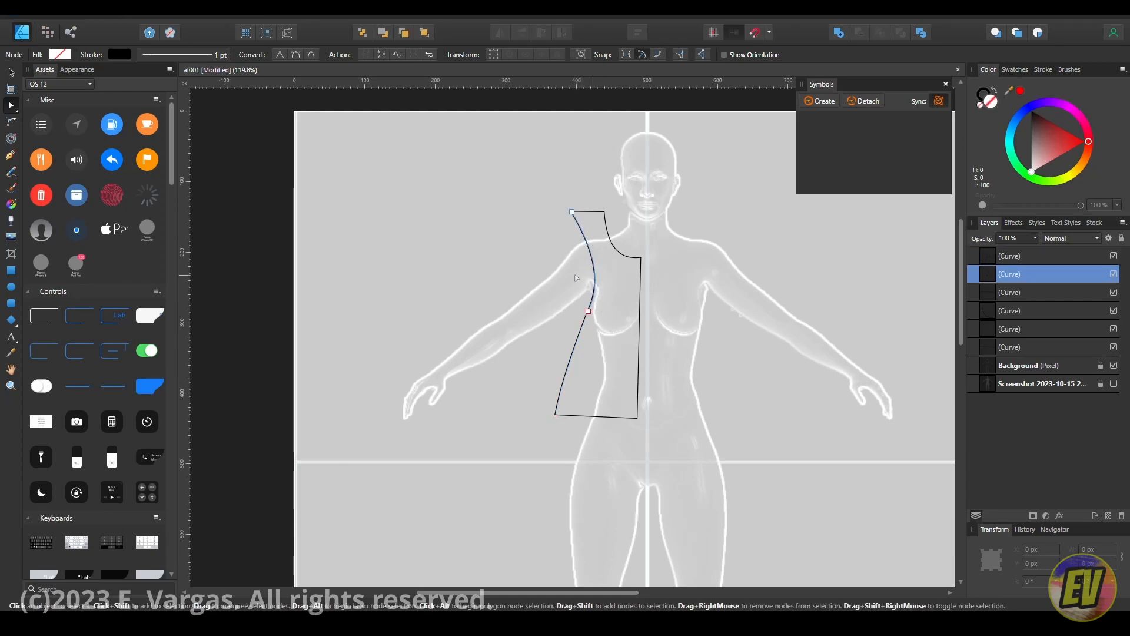
pyautogui.moveTo(550, 266); pyautogui.dragTo(623, 367)
pyautogui.moveTo(507, 179); pyautogui.dragTo(594, 427)
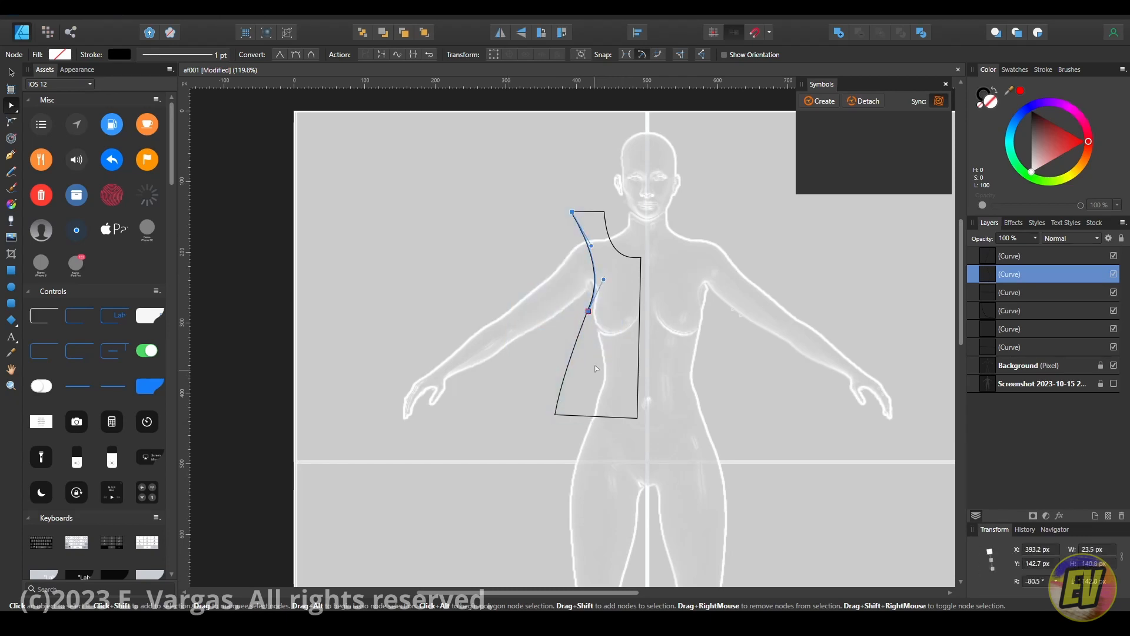
pyautogui.click(565, 357)
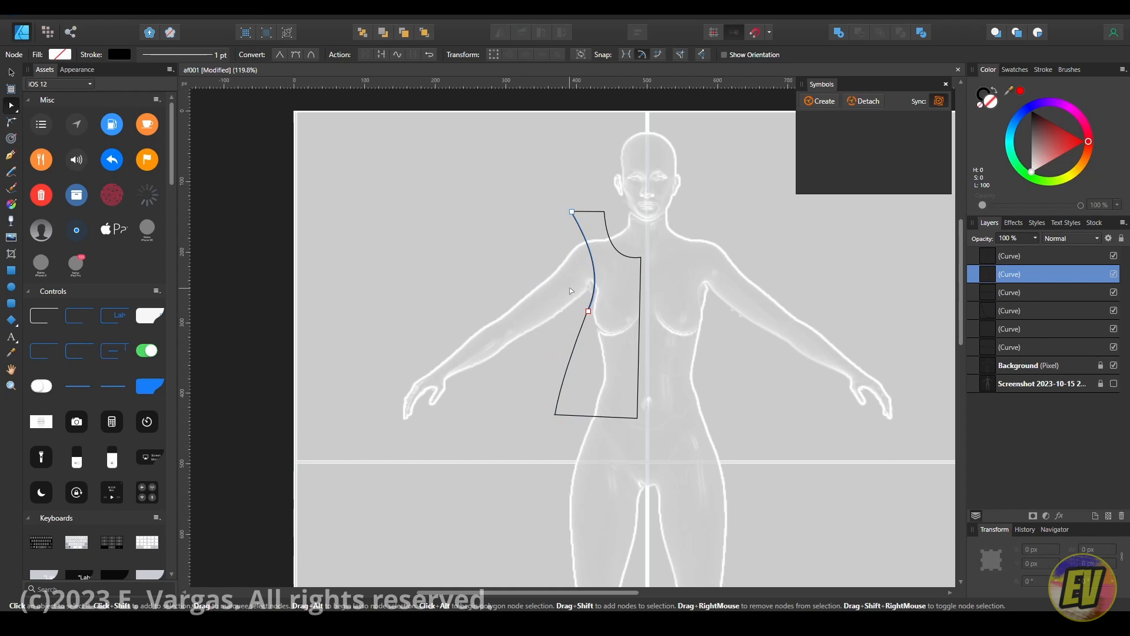
pyautogui.click(556, 413)
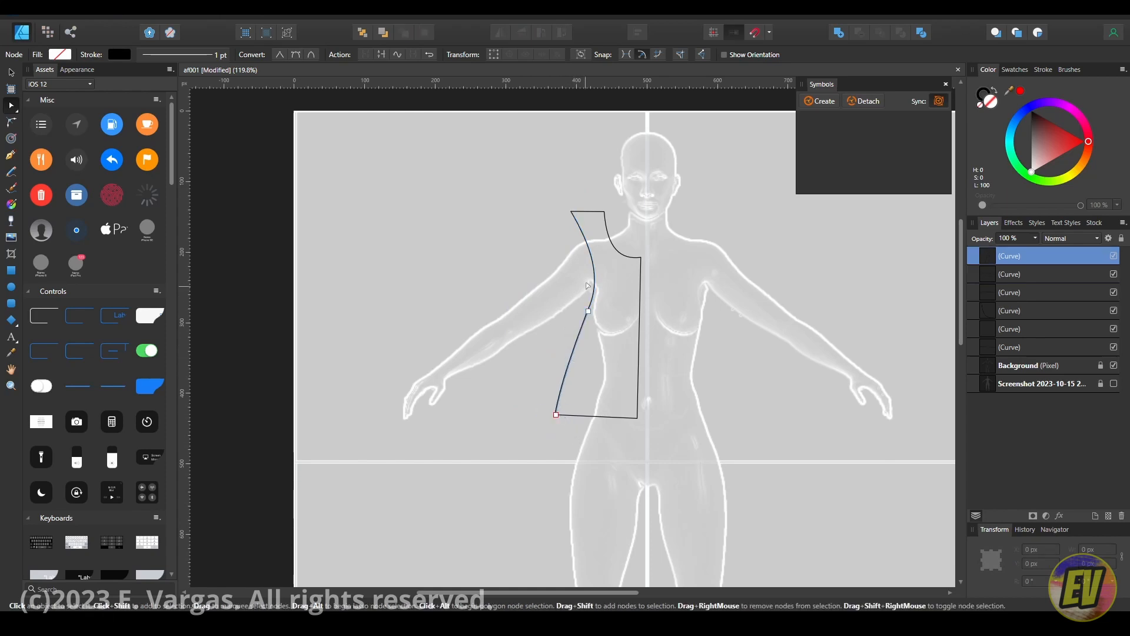
pyautogui.keyDown('shift'); pyautogui.click(593, 265); pyautogui.keyUp('shift')
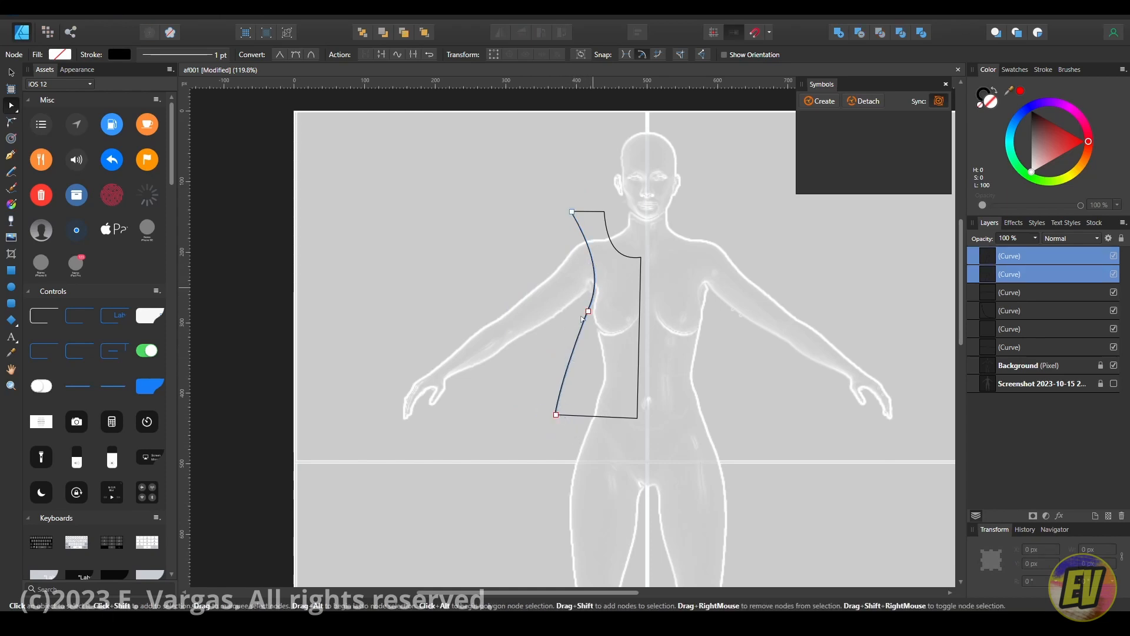
pyautogui.click(555, 335)
# Select the panel's side and armhole curves together and move them outward about 28 px, away from the center front.
pyautogui.click(570, 362)
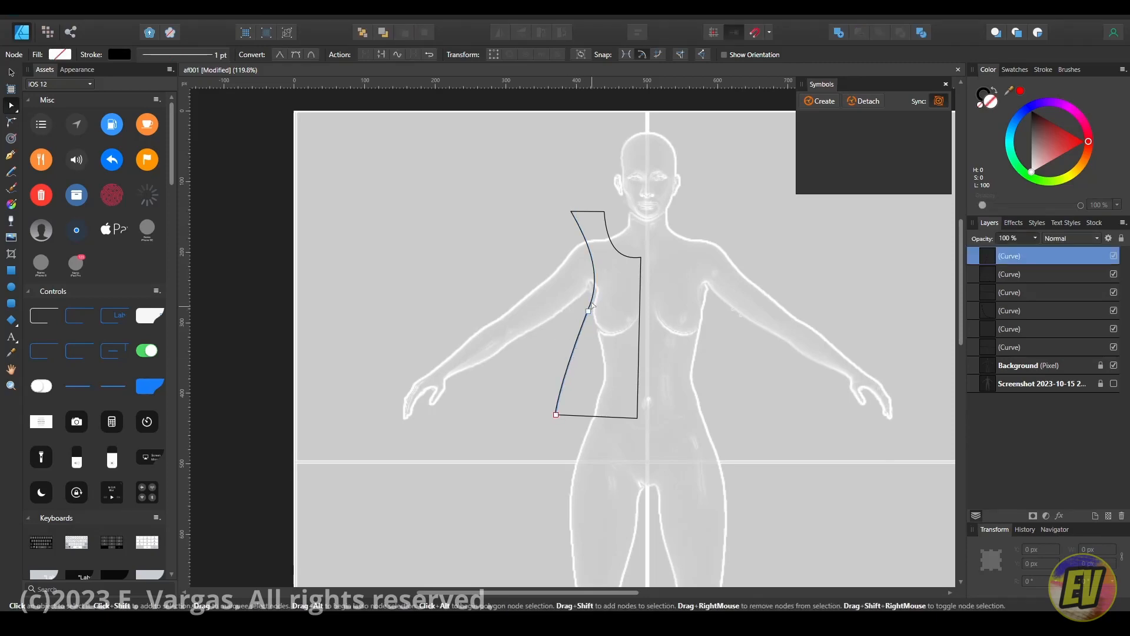
pyautogui.keyDown('shift'); pyautogui.click(595, 277); pyautogui.keyUp('shift')
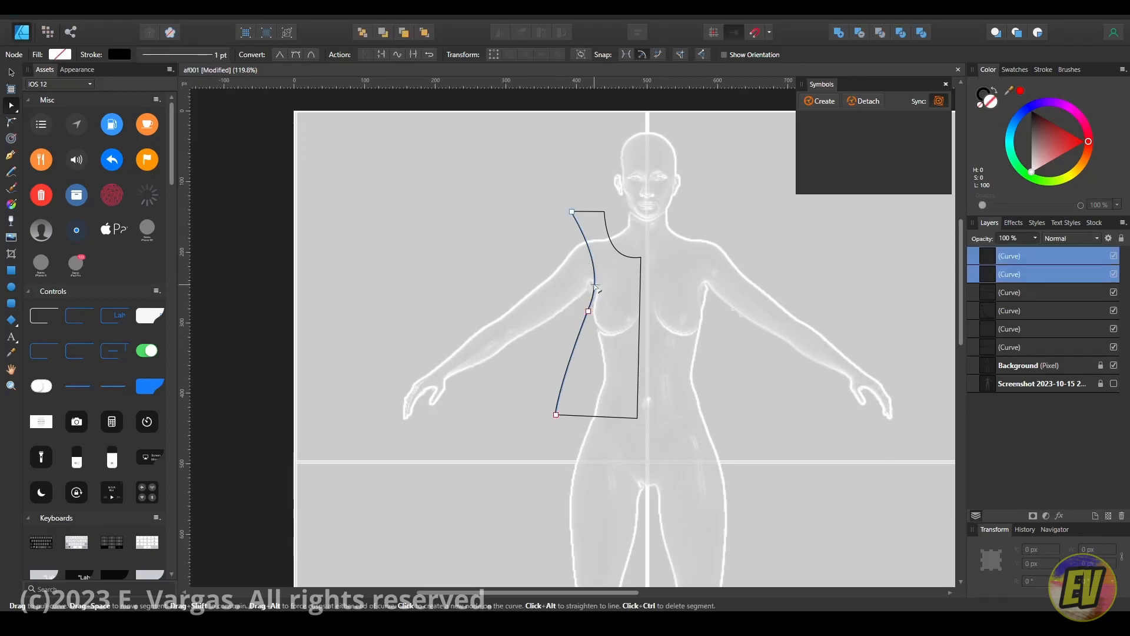
pyautogui.click(11, 72)
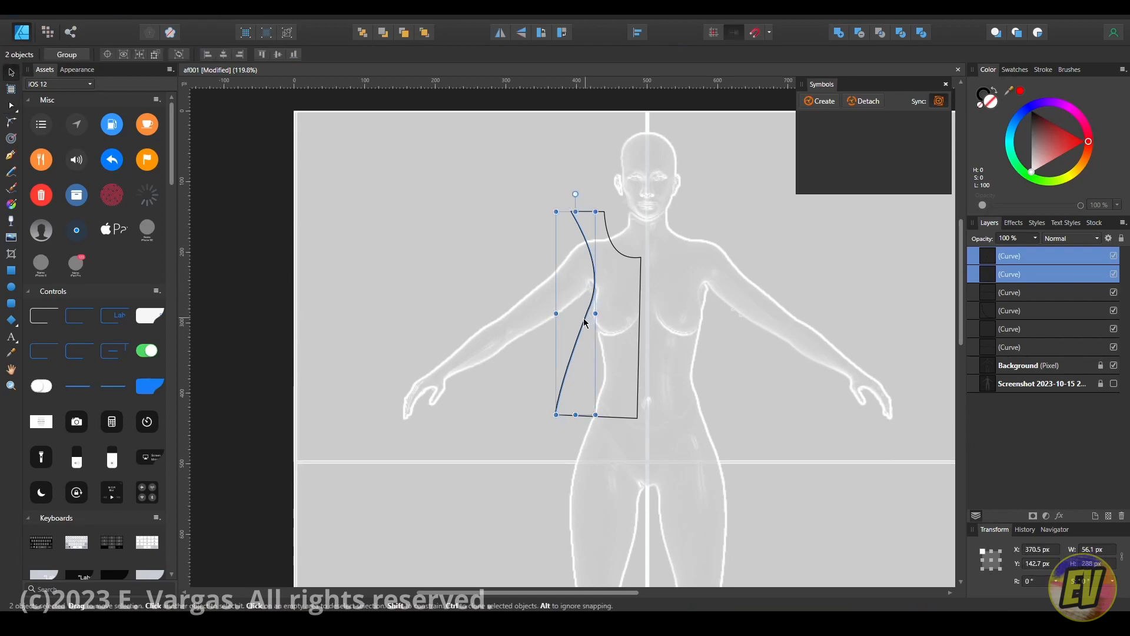
pyautogui.moveTo(585, 321); pyautogui.dragTo(566, 316)
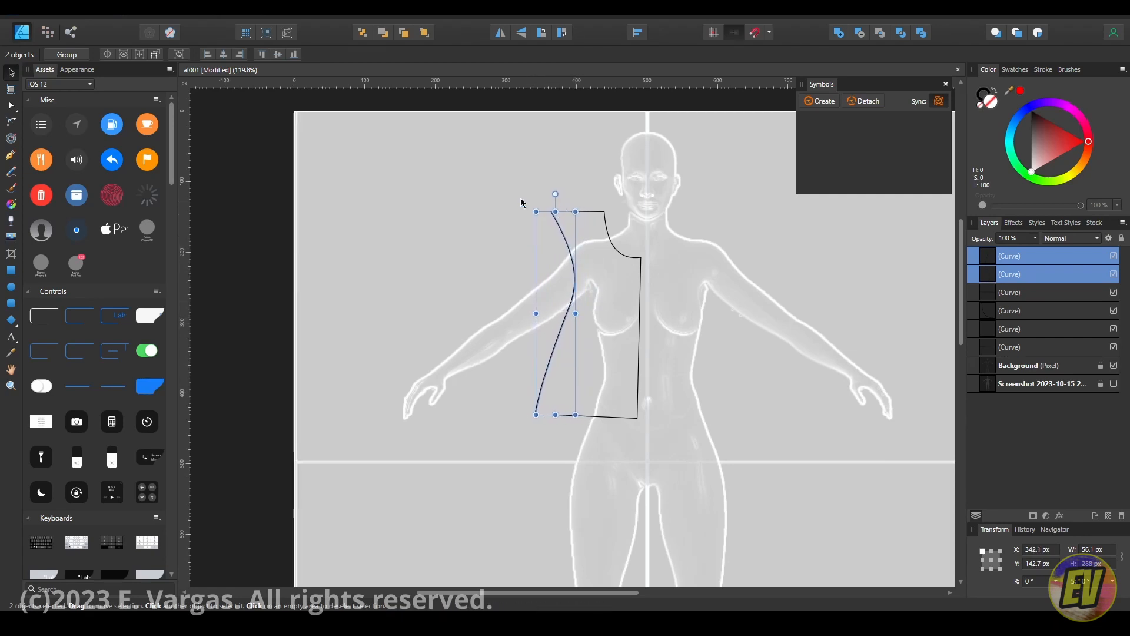
# Extend the shoulder and hem lines by moving their outer end nodes to meet the shifted armhole and side curves.
pyautogui.click(11, 104)
pyautogui.click(576, 211)
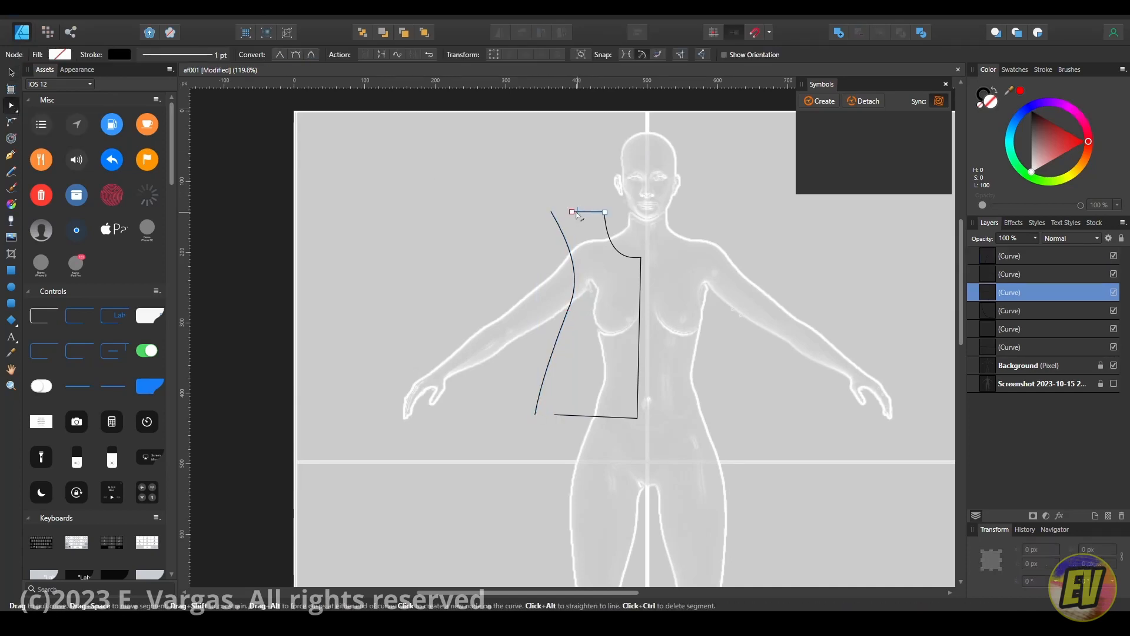
pyautogui.moveTo(574, 214); pyautogui.dragTo(553, 216)
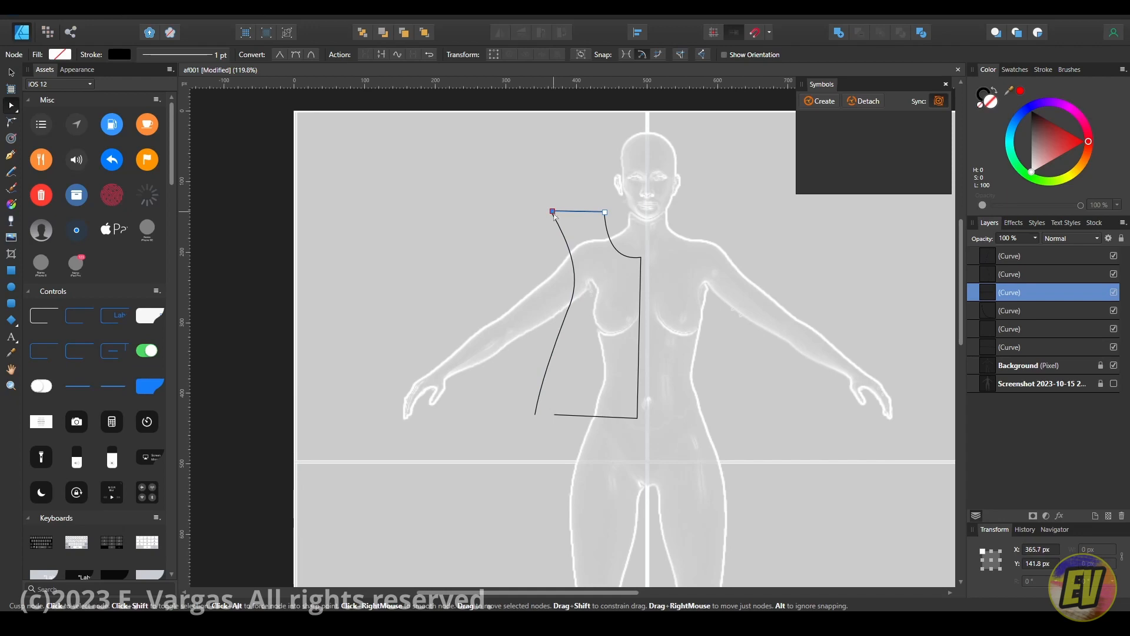
pyautogui.click(559, 415)
pyautogui.moveTo(555, 416); pyautogui.dragTo(536, 415)
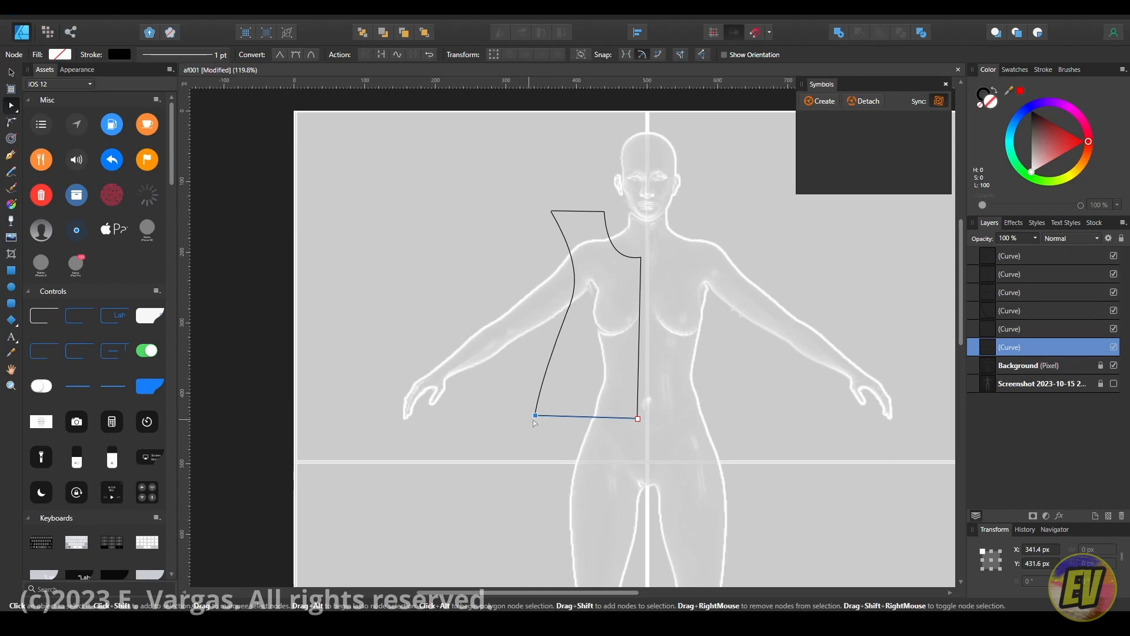
pyautogui.keyDown('ctrl'); pyautogui.scroll(5, 533, 419); pyautogui.keyUp('ctrl')
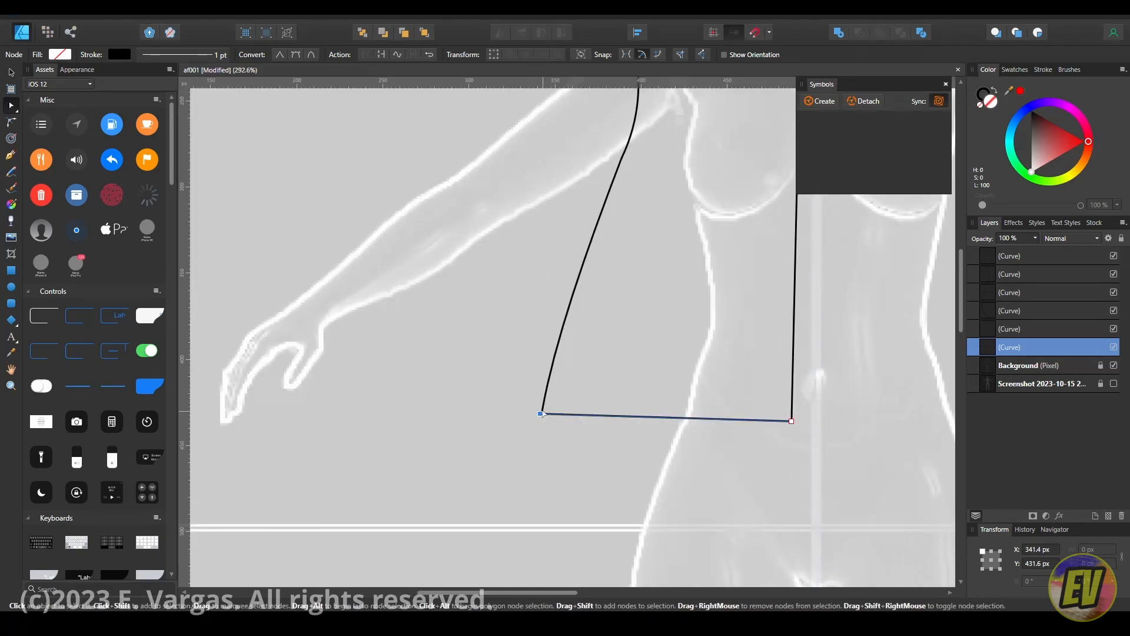
pyautogui.keyDown('ctrl'); pyautogui.scroll(-4, 568, 408); pyautogui.keyUp('ctrl')
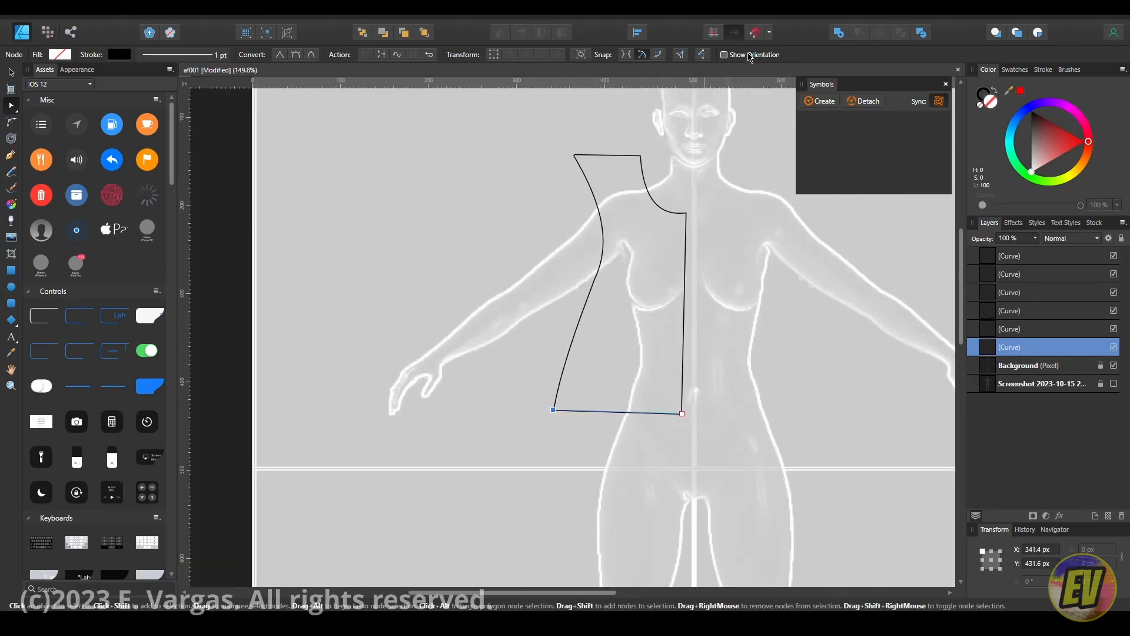
pyautogui.keyDown('ctrl'); pyautogui.scroll(-2, 685, 278); pyautogui.keyUp('ctrl')
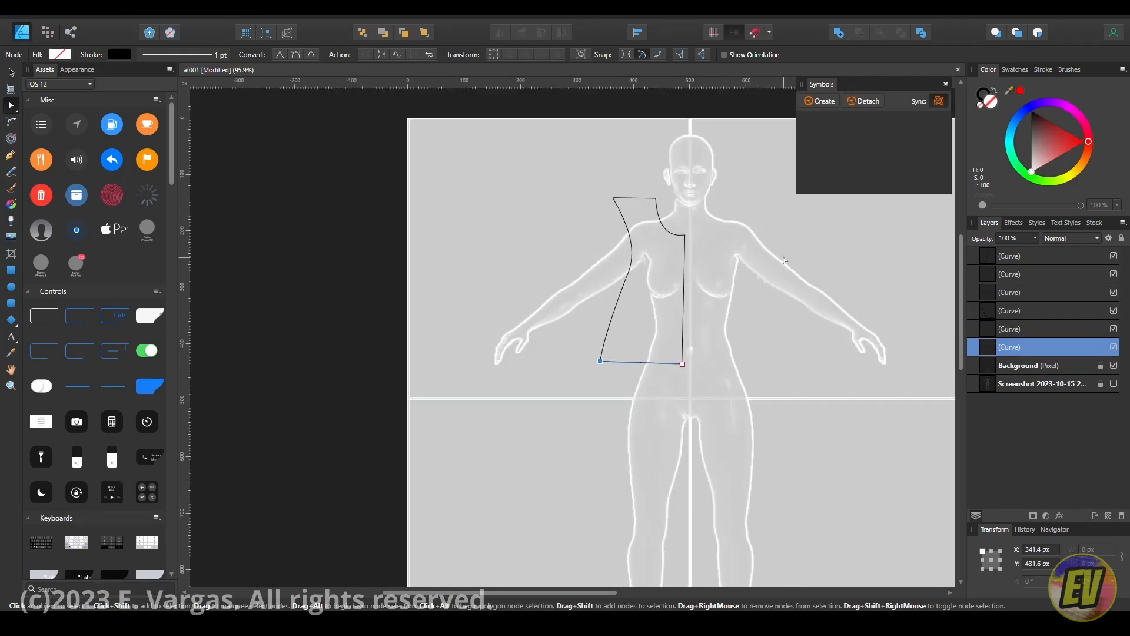
pyautogui.keyDown('ctrl'); pyautogui.scroll(2, 783, 260); pyautogui.keyUp('ctrl')
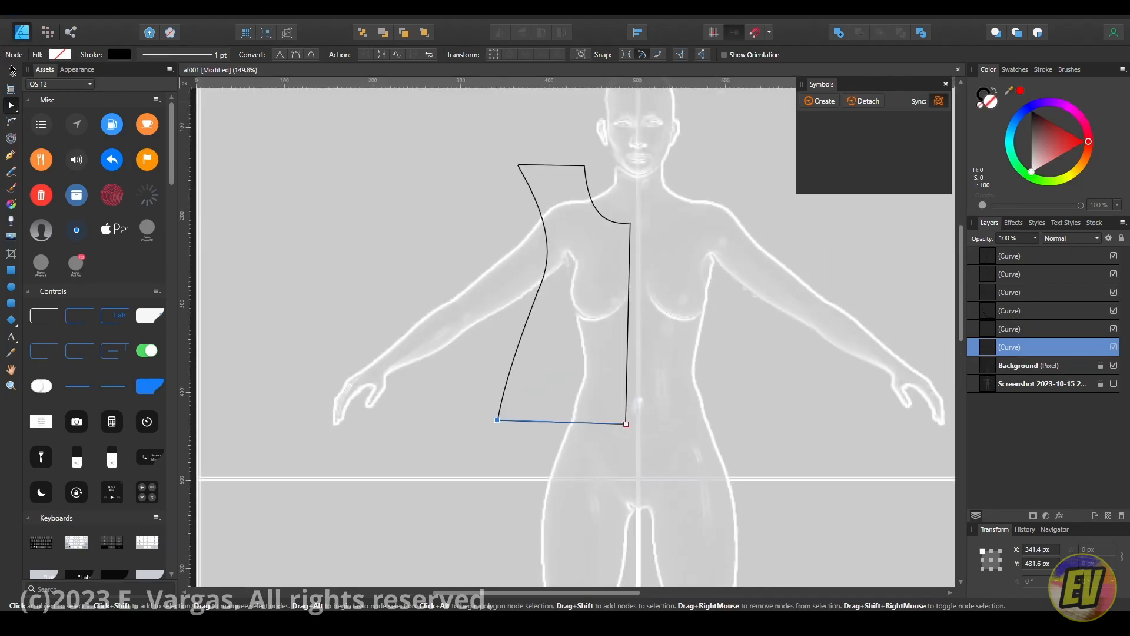
# Hide the Background body reference layer and clear the hem line selection.
pyautogui.click(12, 71)
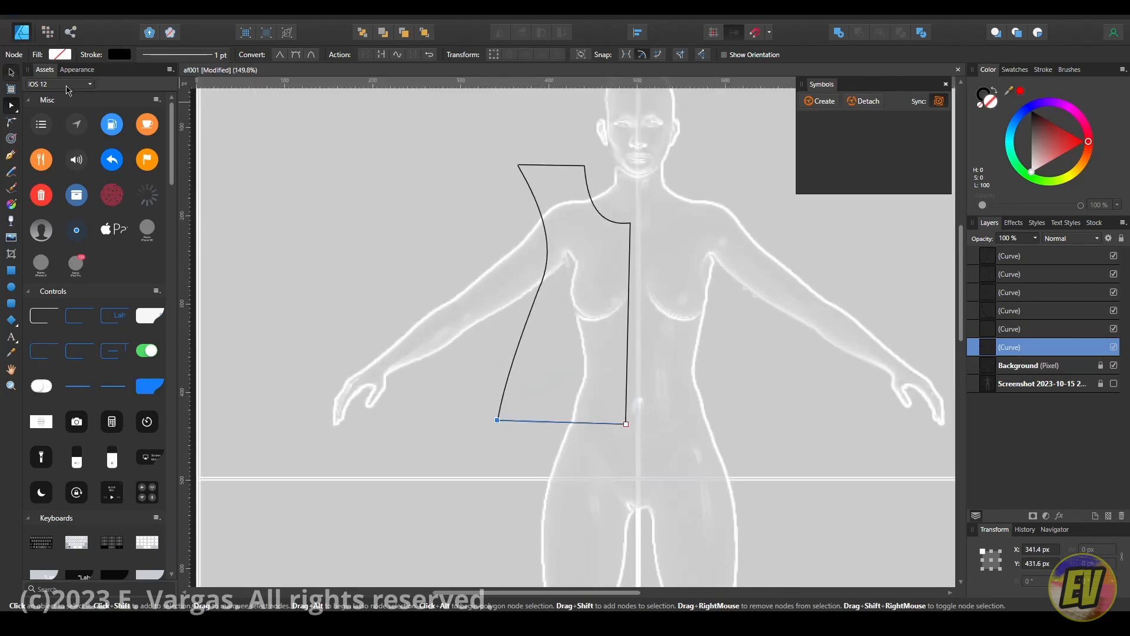
pyautogui.click(1114, 365)
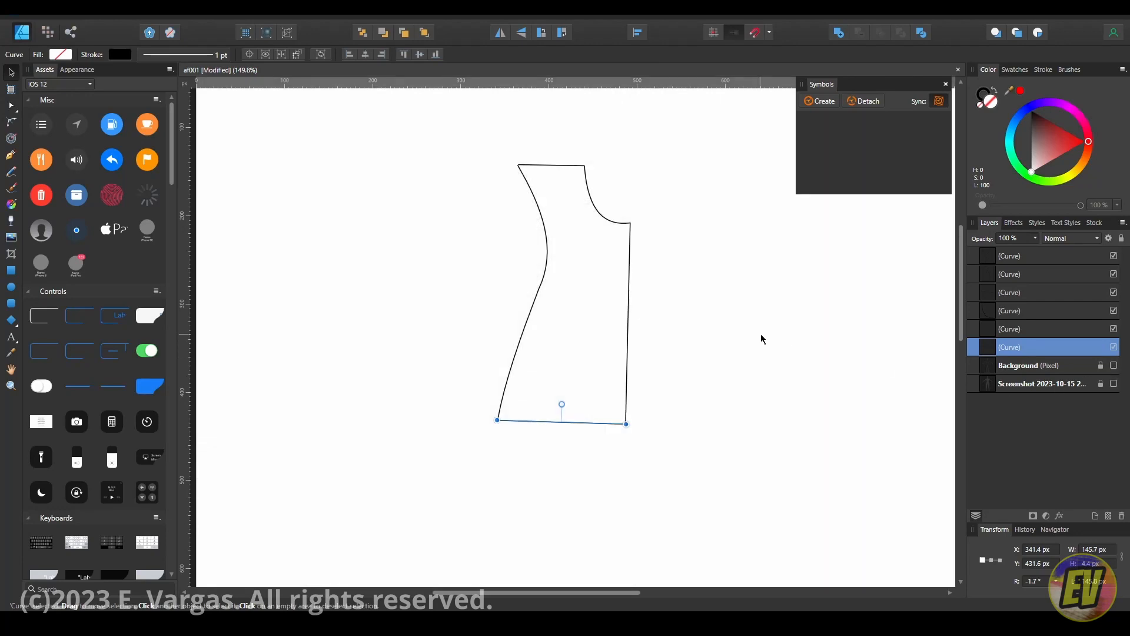
pyautogui.click(761, 339)
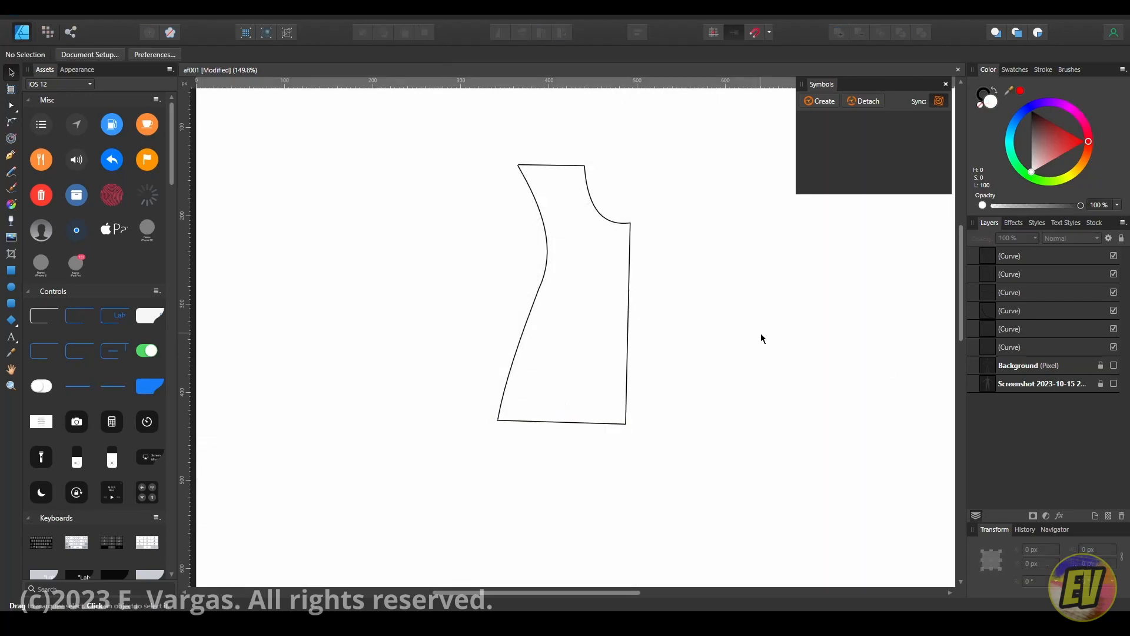
# Save the document and export the whole document as EPS using the EPS (for export) preset.
pyautogui.click(42, 16)
pyautogui.click(59, 109)
pyautogui.click(38, 16)
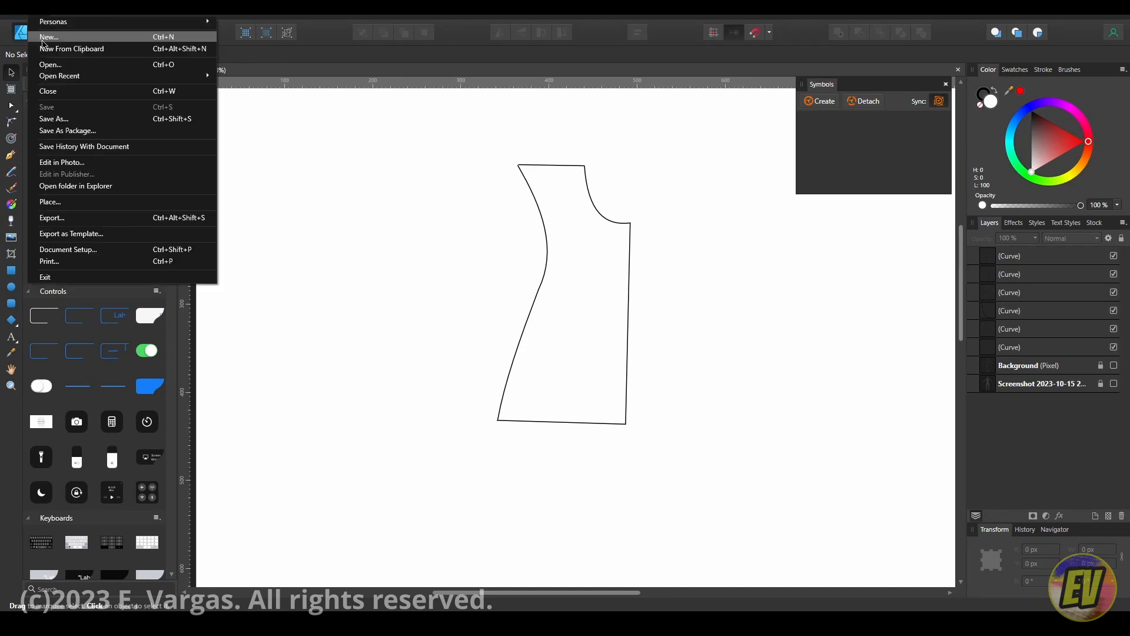
pyautogui.click(120, 218)
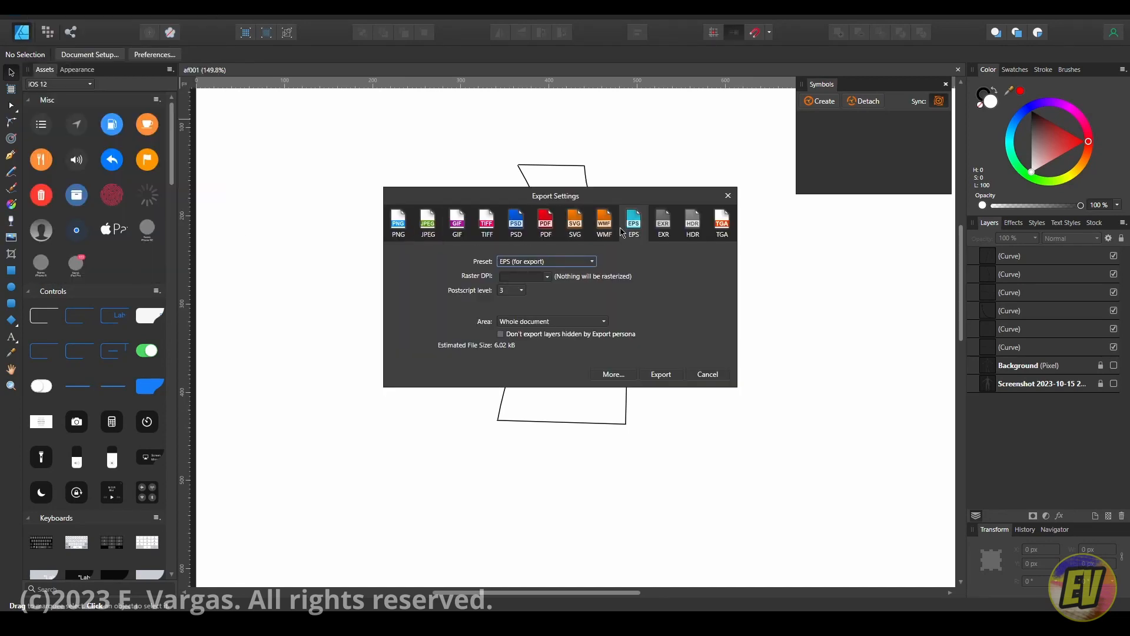
pyautogui.click(661, 374)
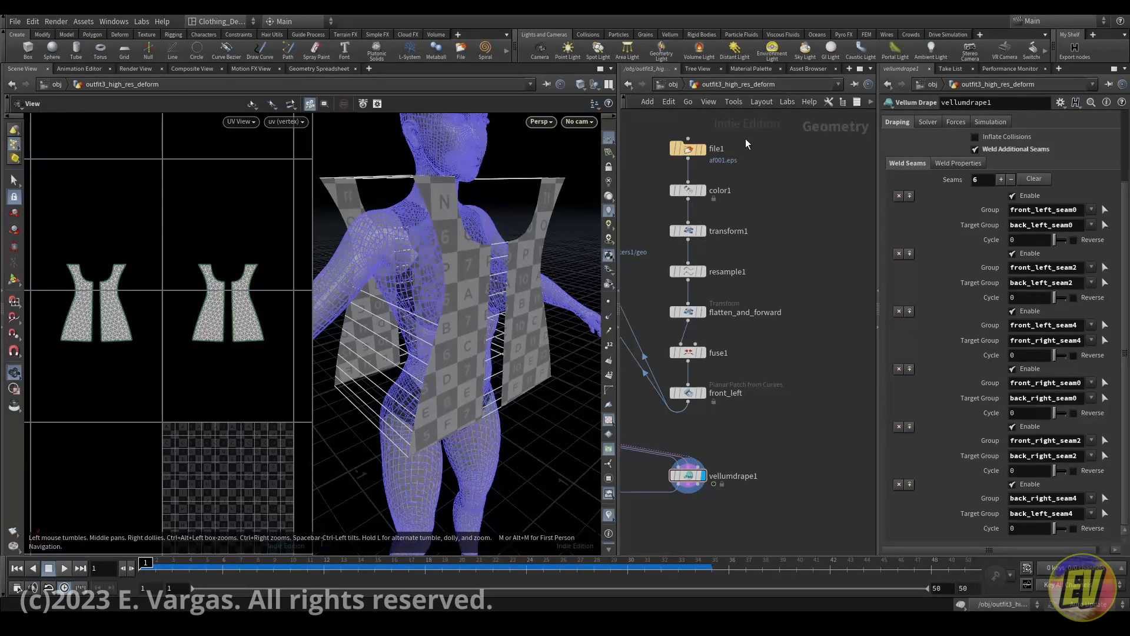
# Reload the geometry of the file1 node in Houdini so it reads the re-exported af001.eps pattern.
pyautogui.moveTo(758, 130); pyautogui.dragTo(689, 157)
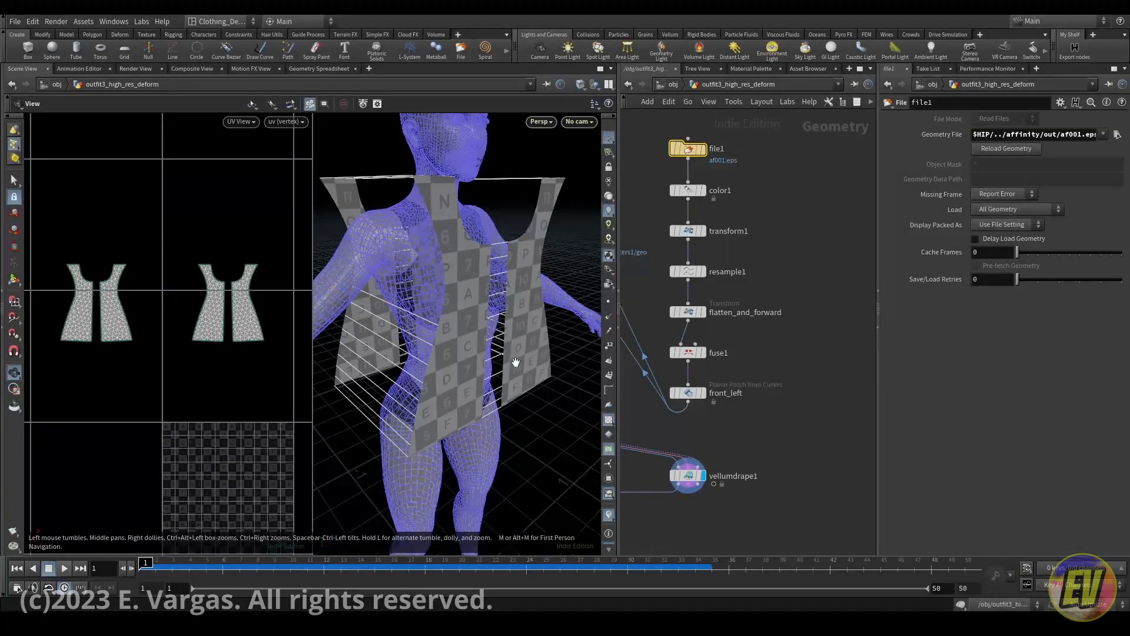
pyautogui.click(989, 150)
pyautogui.moveTo(499, 267); pyautogui.dragTo(429, 325)
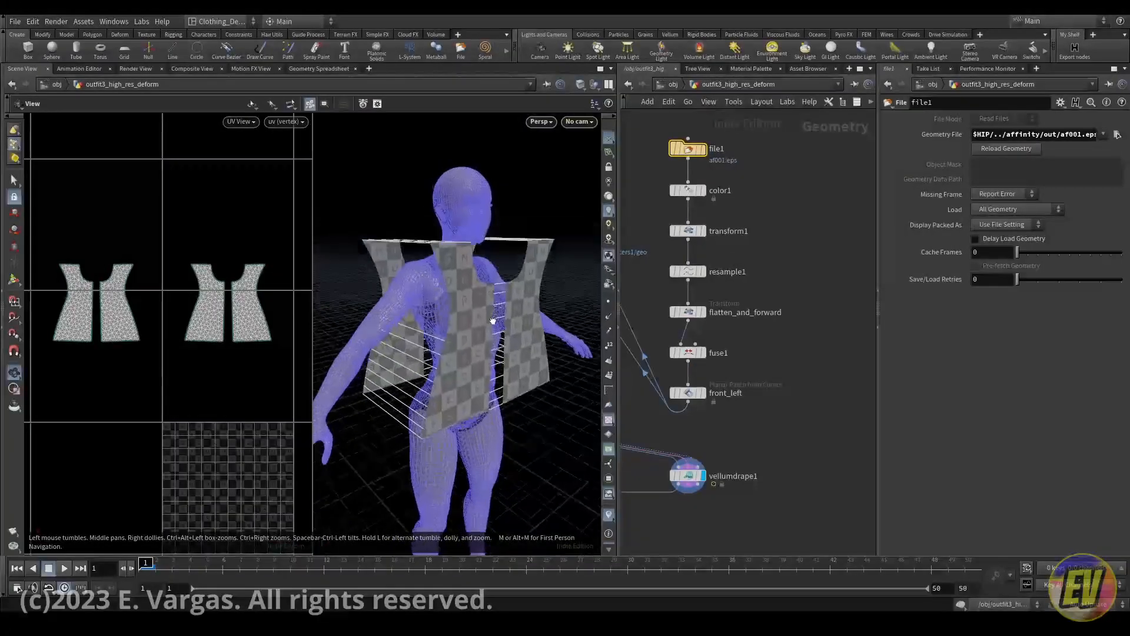
# Play the Vellum drape simulation of the widened bodice and return to frame 1.
pyautogui.click(69, 568)
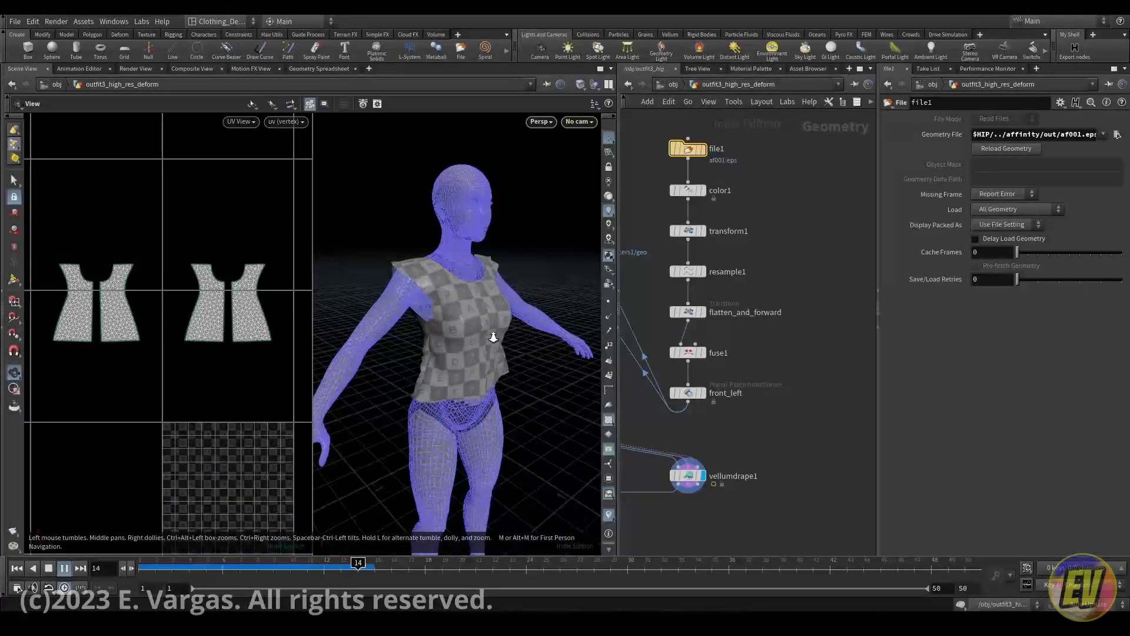
pyautogui.moveTo(493, 337)
pyautogui.mouseDown(button='right')
pyautogui.moveTo(481, 318)
pyautogui.moveTo(490, 338)
pyautogui.mouseUp(button='right')
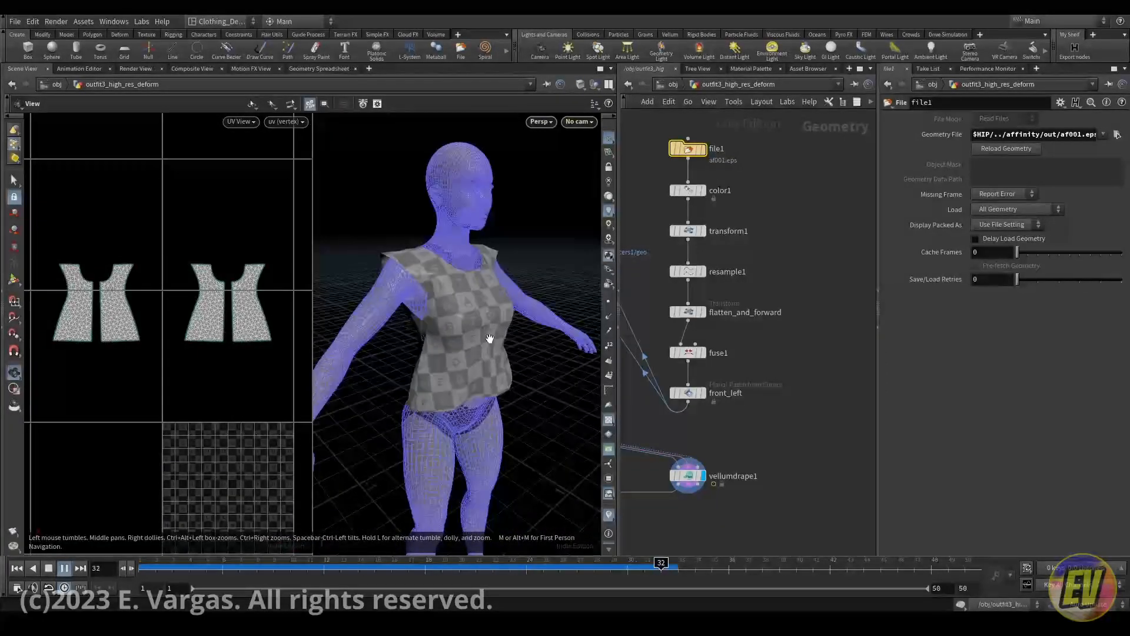
pyautogui.click(172, 567)
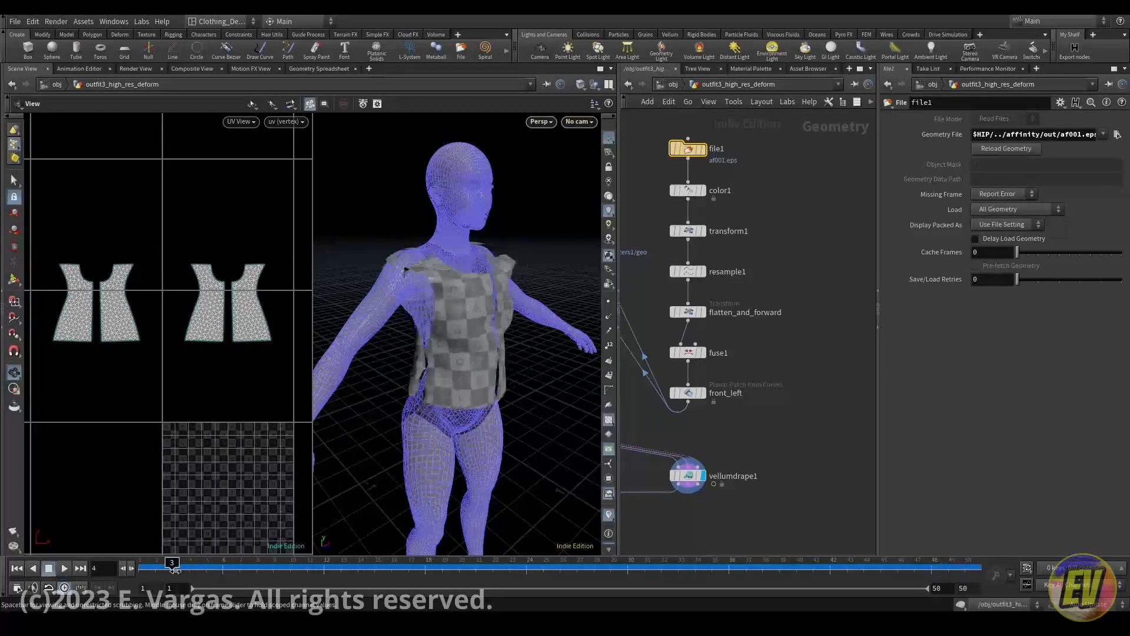
pyautogui.moveTo(176, 569); pyautogui.dragTo(140, 570)
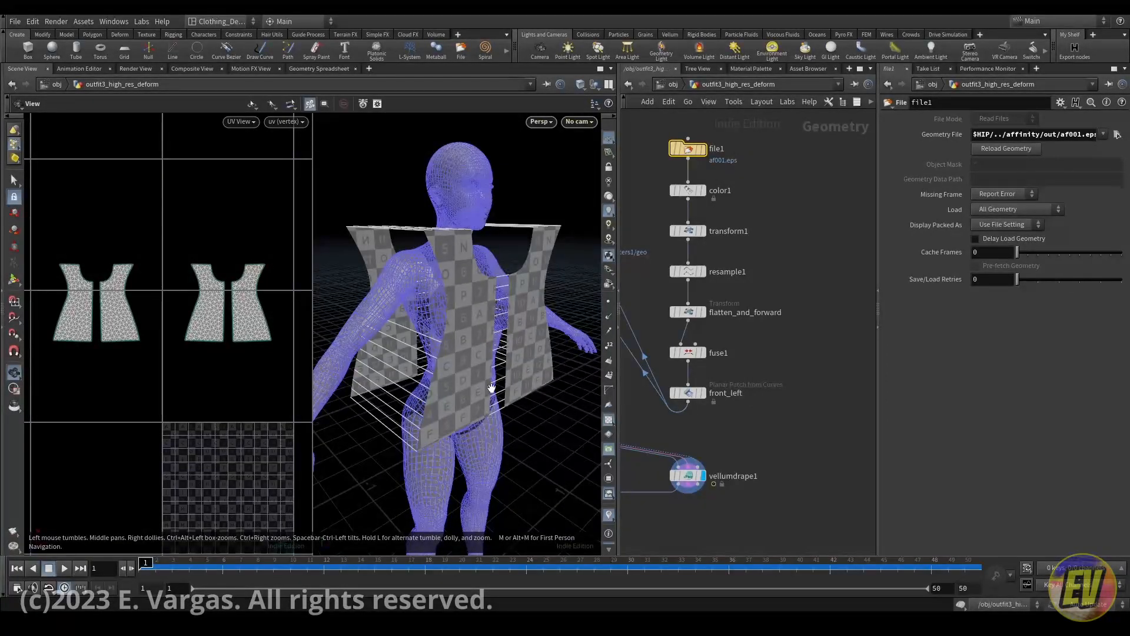
# Check the panel mesh in wireframe and set the front_left planar patch's interior edge length to 0.02.
pyautogui.moveTo(489, 386); pyautogui.dragTo(461, 331)
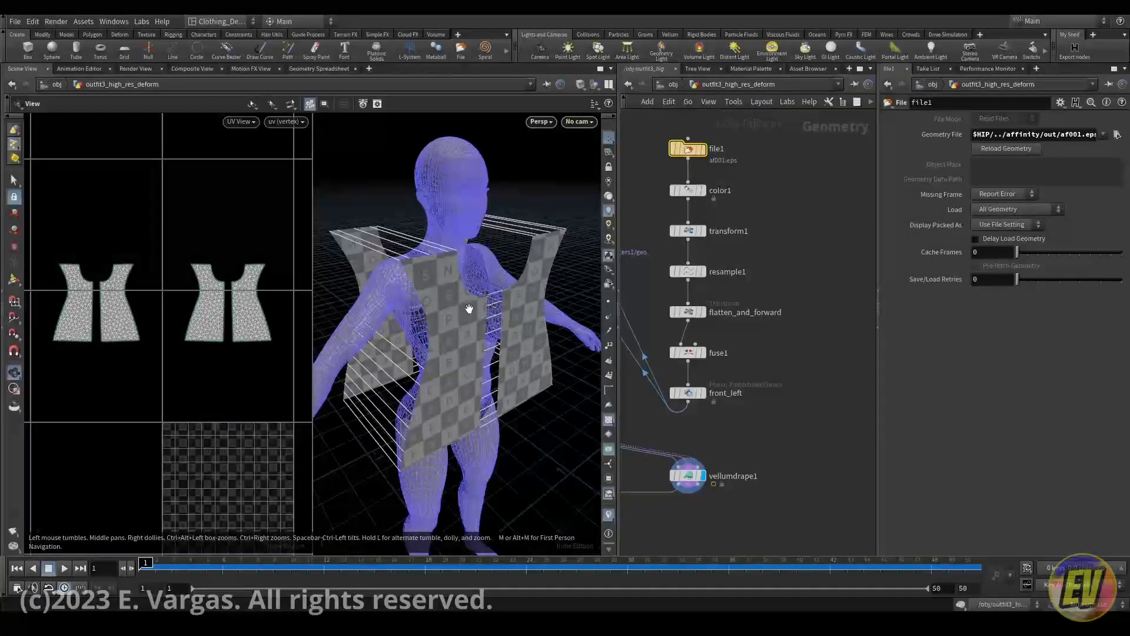
pyautogui.press('w')
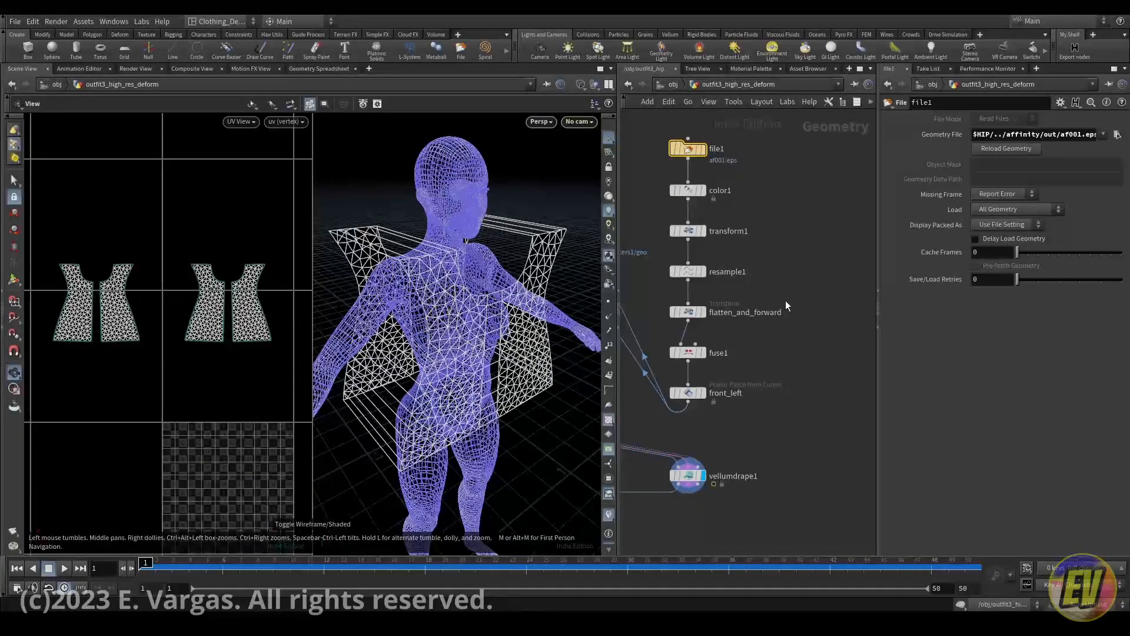
pyautogui.click(701, 322)
pyautogui.click(695, 356)
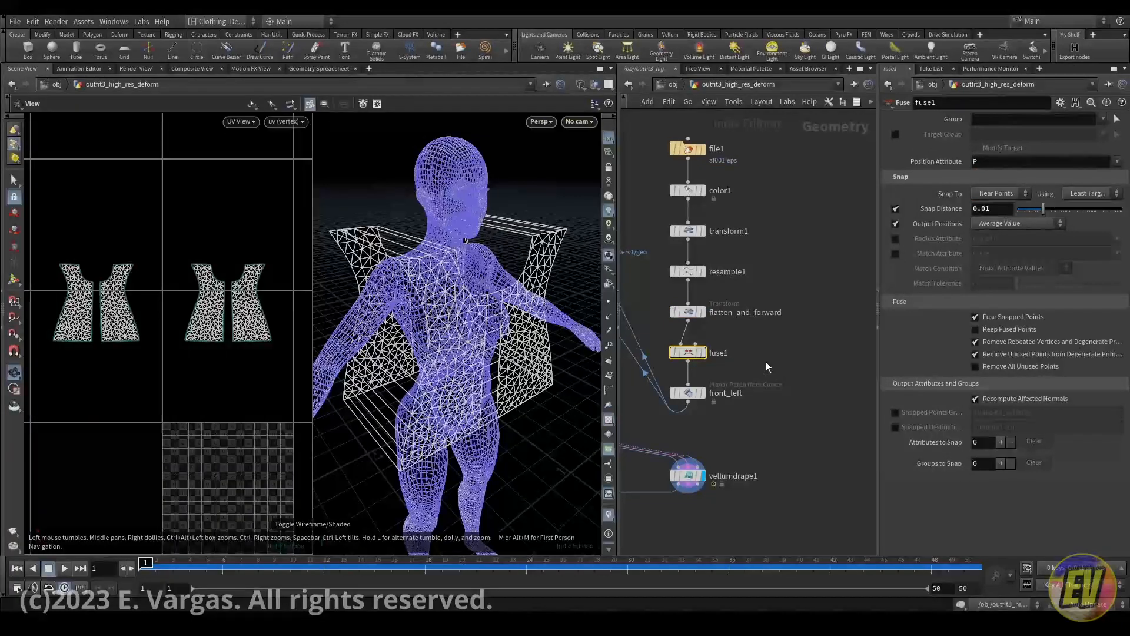
pyautogui.click(689, 392)
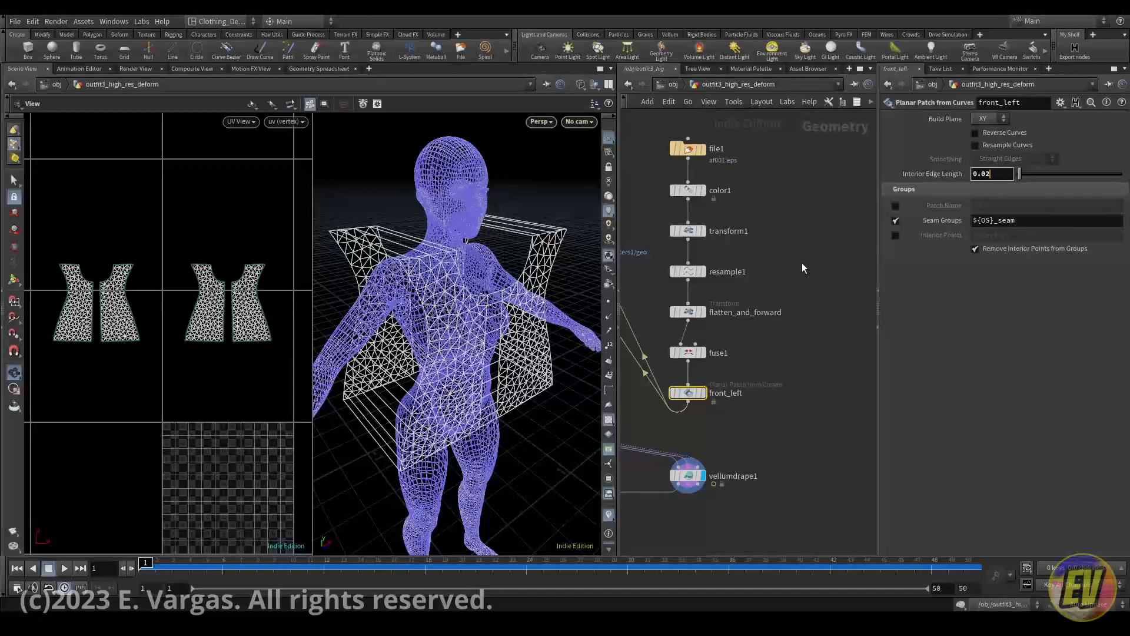
pyautogui.press('Return')
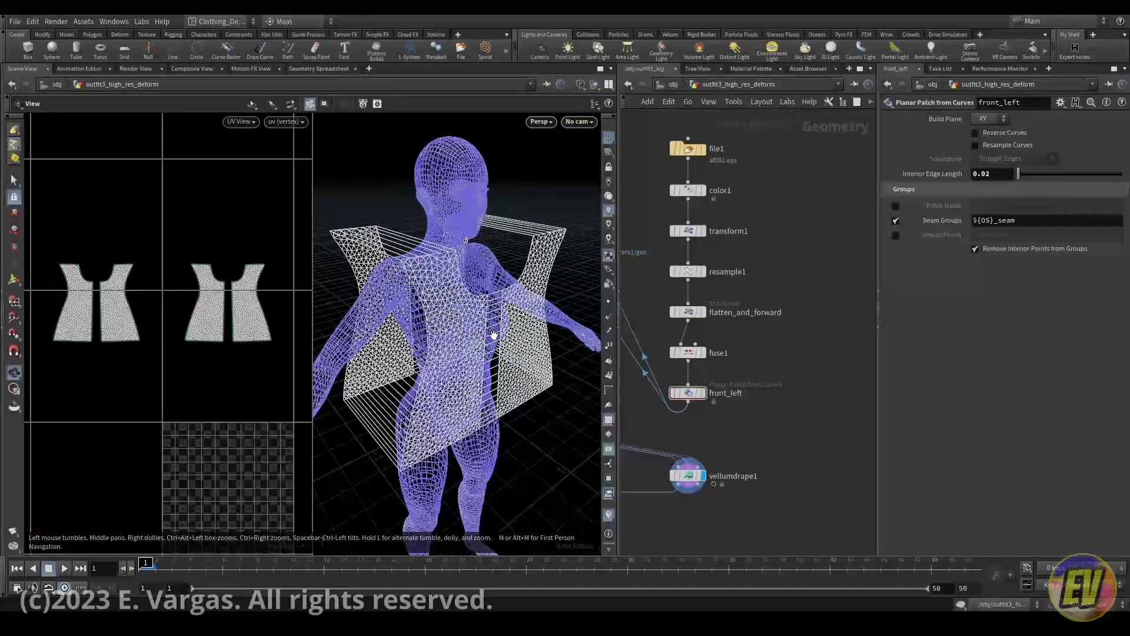
# Return to shaded display, play the drape with the denser mesh, and go back to the first frame.
pyautogui.hotkey('shift', 'w')
pyautogui.click(66, 568)
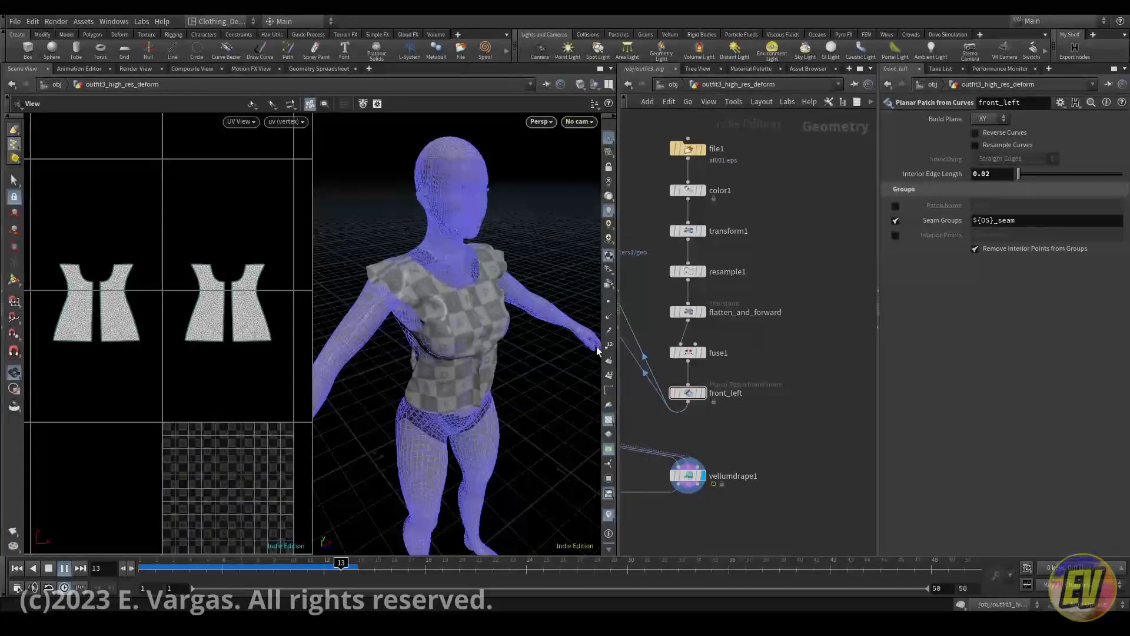
pyautogui.moveTo(537, 347); pyautogui.dragTo(541, 331)
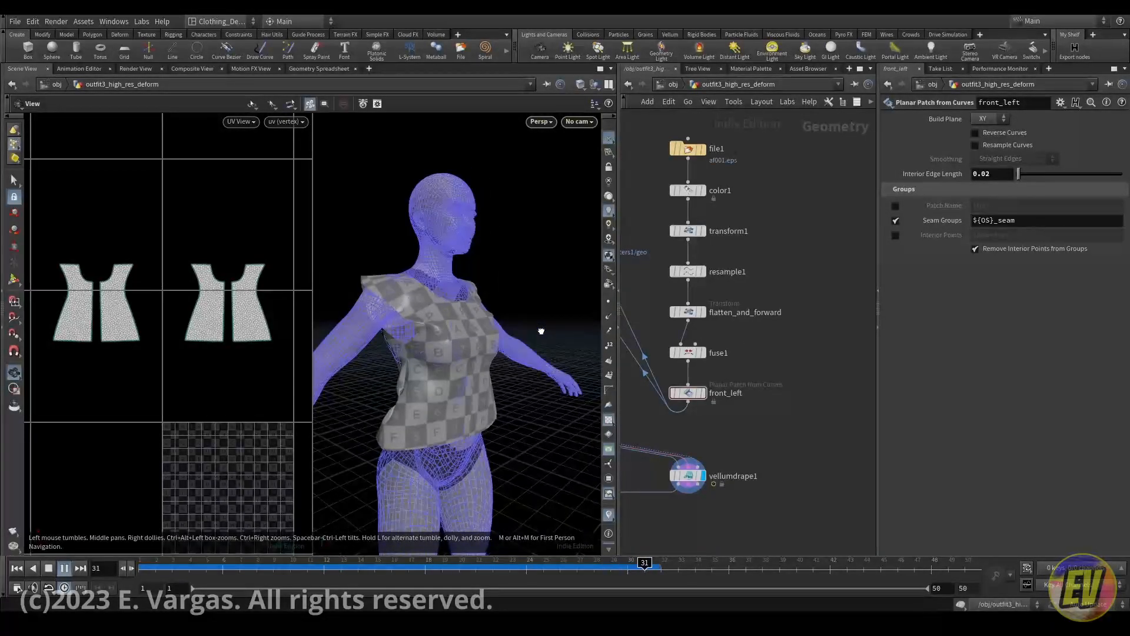
pyautogui.click(14, 570)
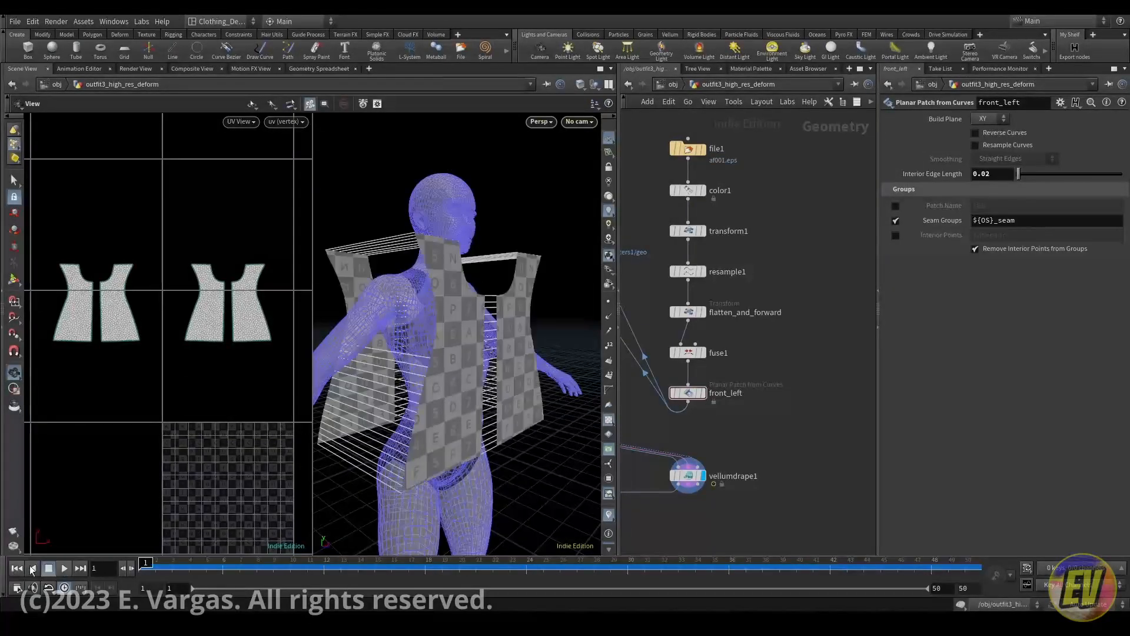
pyautogui.moveTo(427, 379); pyautogui.dragTo(453, 378)
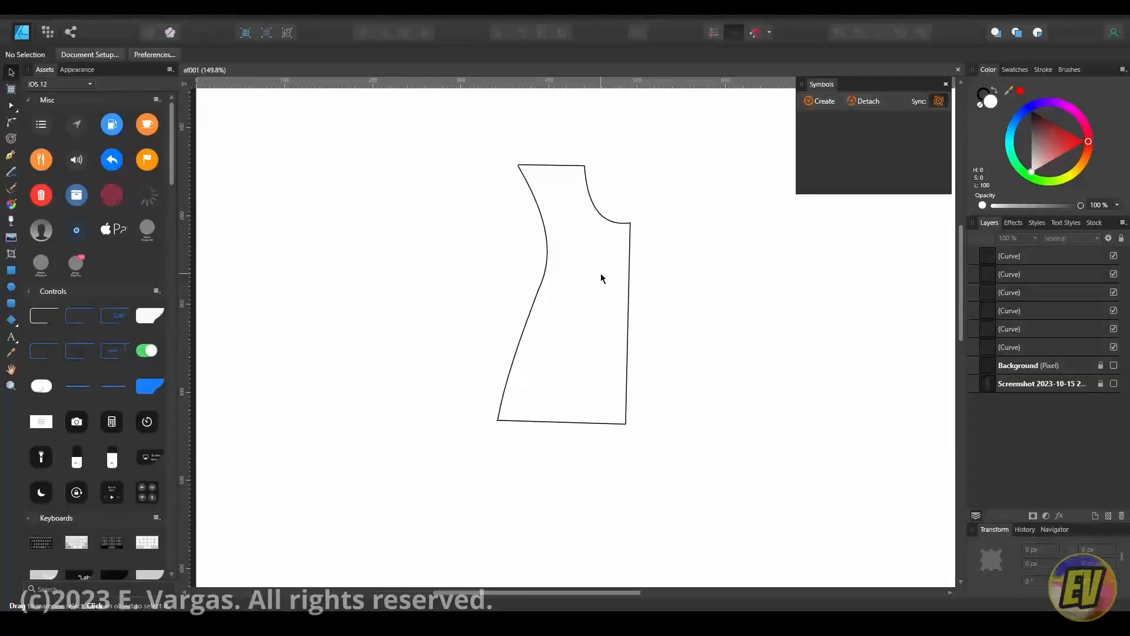
# Switch to Affinity Designer, show the Background body reference layer, and move the hem line down about 230 px.
pyautogui.click(1114, 365)
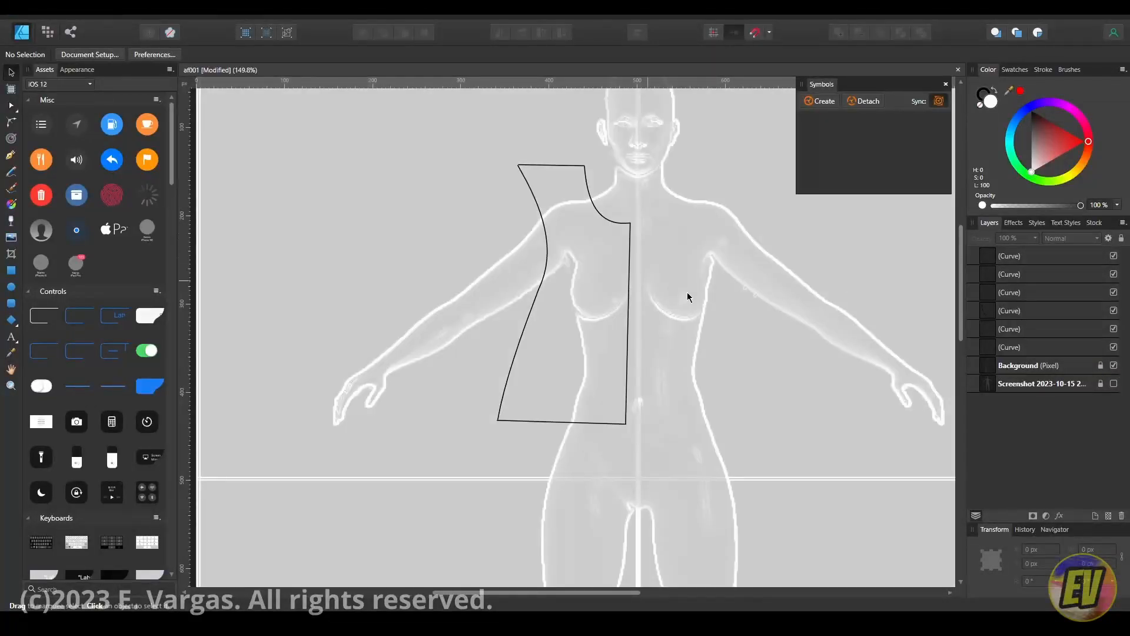
pyautogui.keyDown('ctrl'); pyautogui.scroll(-3, 674, 307); pyautogui.keyUp('ctrl')
pyautogui.keyDown('ctrl'); pyautogui.scroll(-1, 636, 265); pyautogui.keyUp('ctrl')
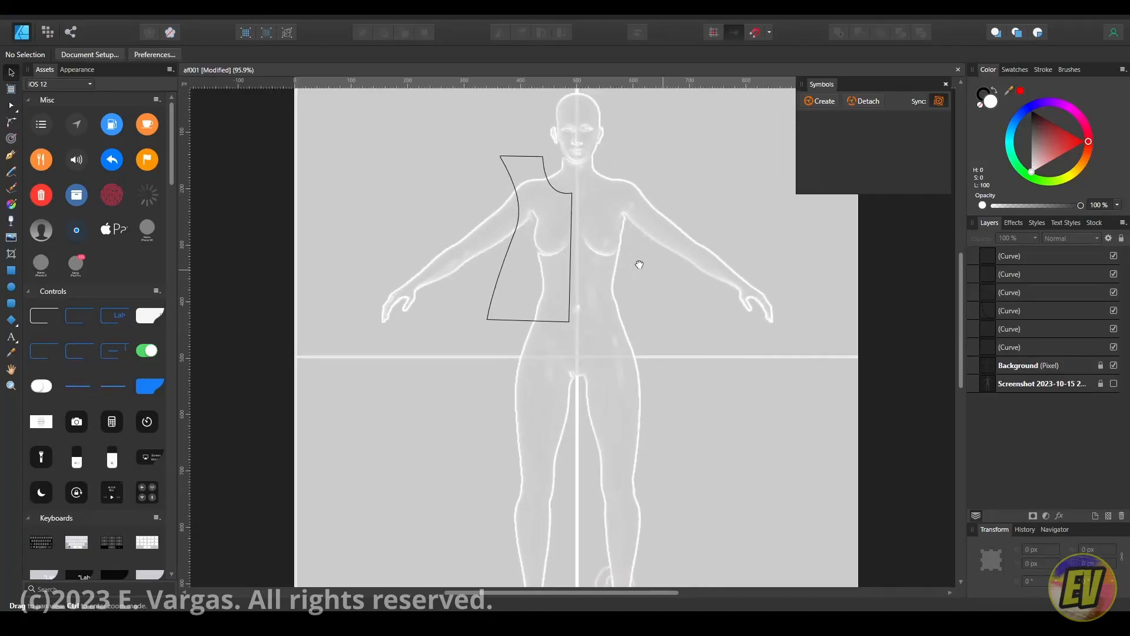
pyautogui.click(542, 322)
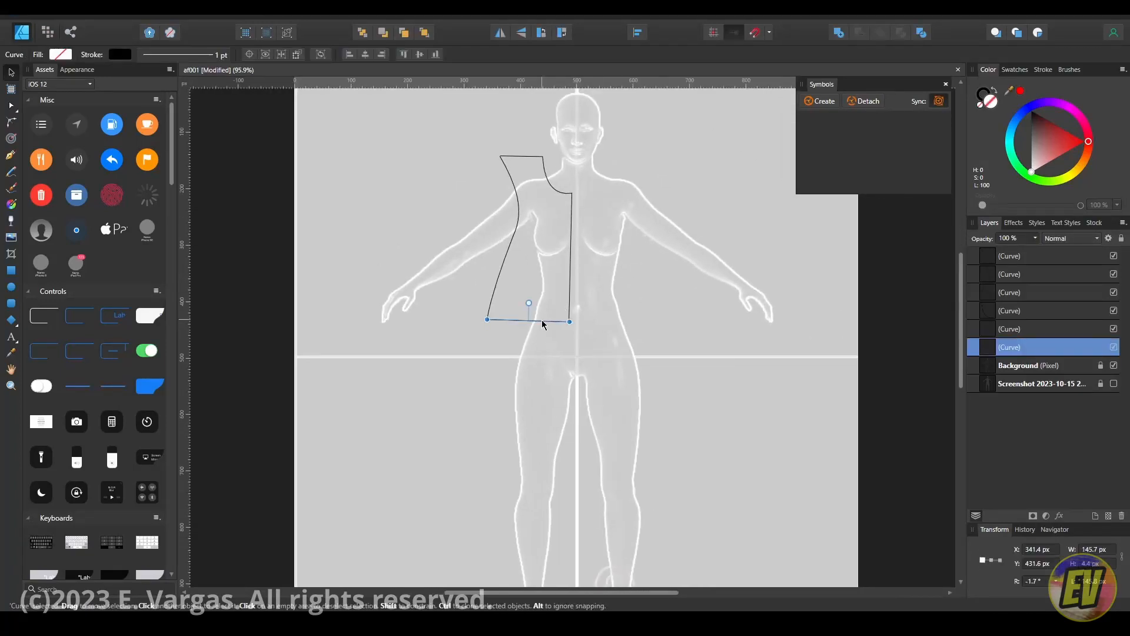
pyautogui.moveTo(545, 334); pyautogui.dragTo(549, 450)
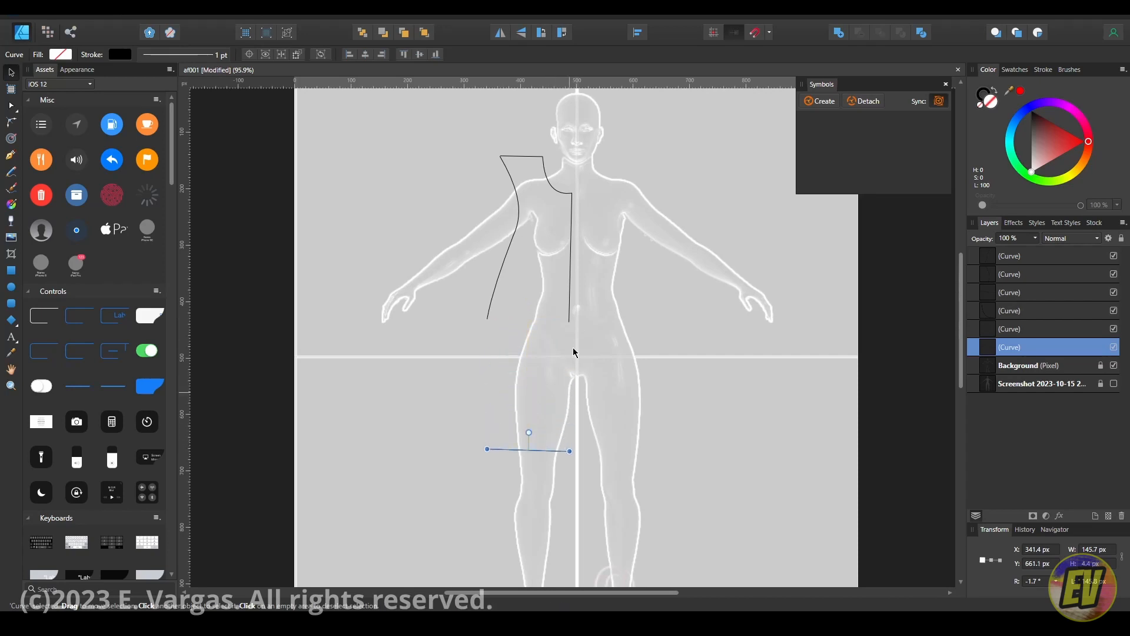
# Extend the center front line by moving its lower end node down to the hem line's inner end.
pyautogui.click(569, 318)
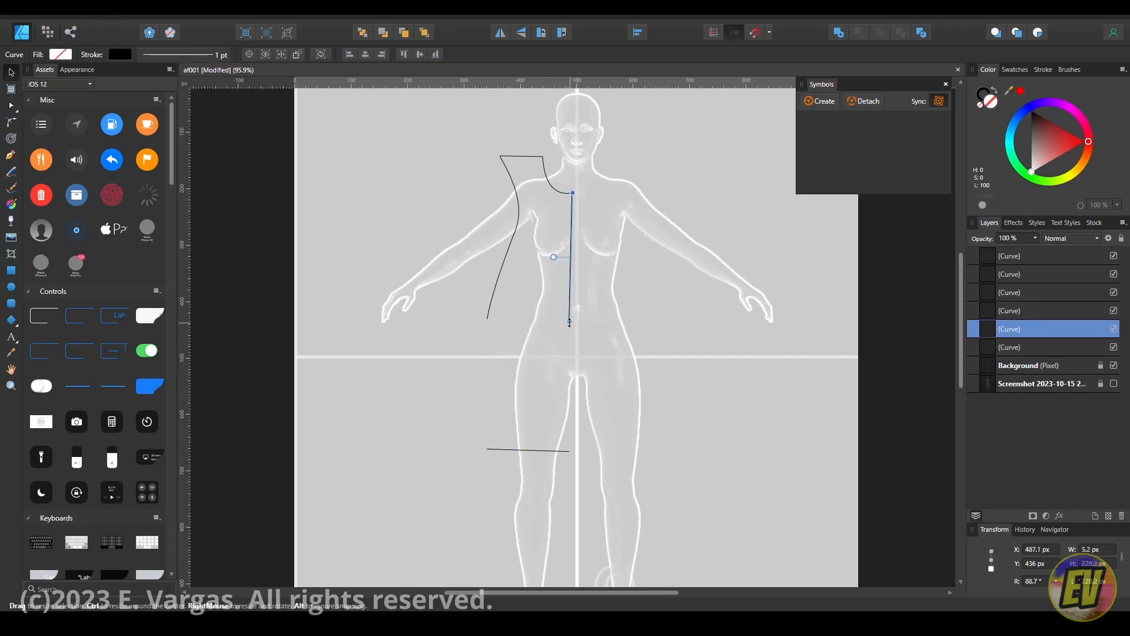
pyautogui.click(12, 106)
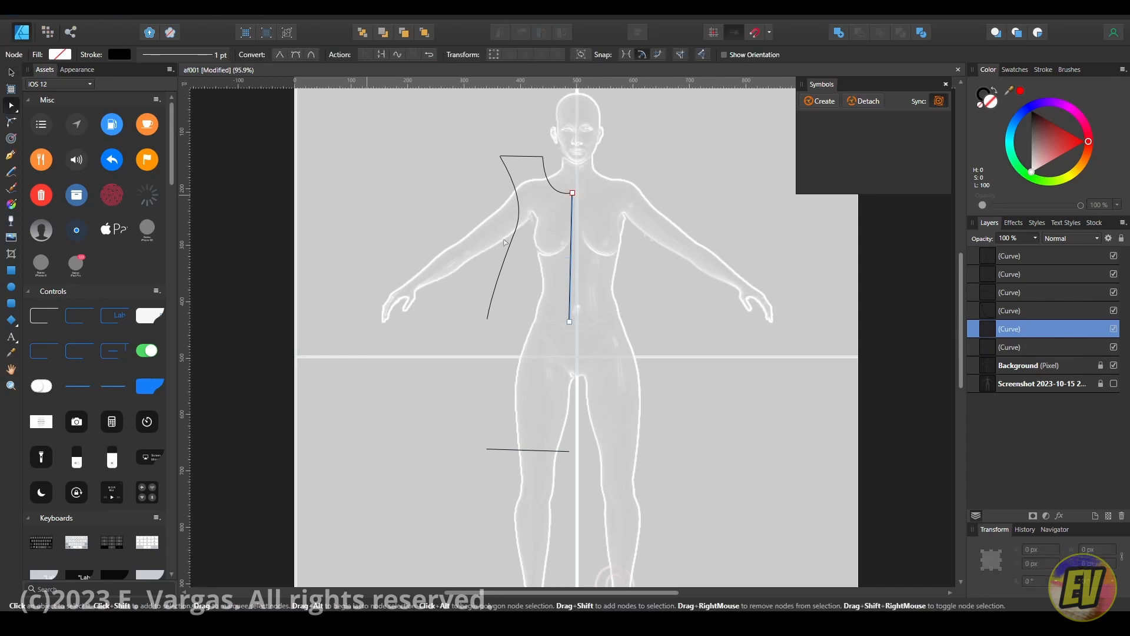
pyautogui.moveTo(569, 322); pyautogui.dragTo(569, 451)
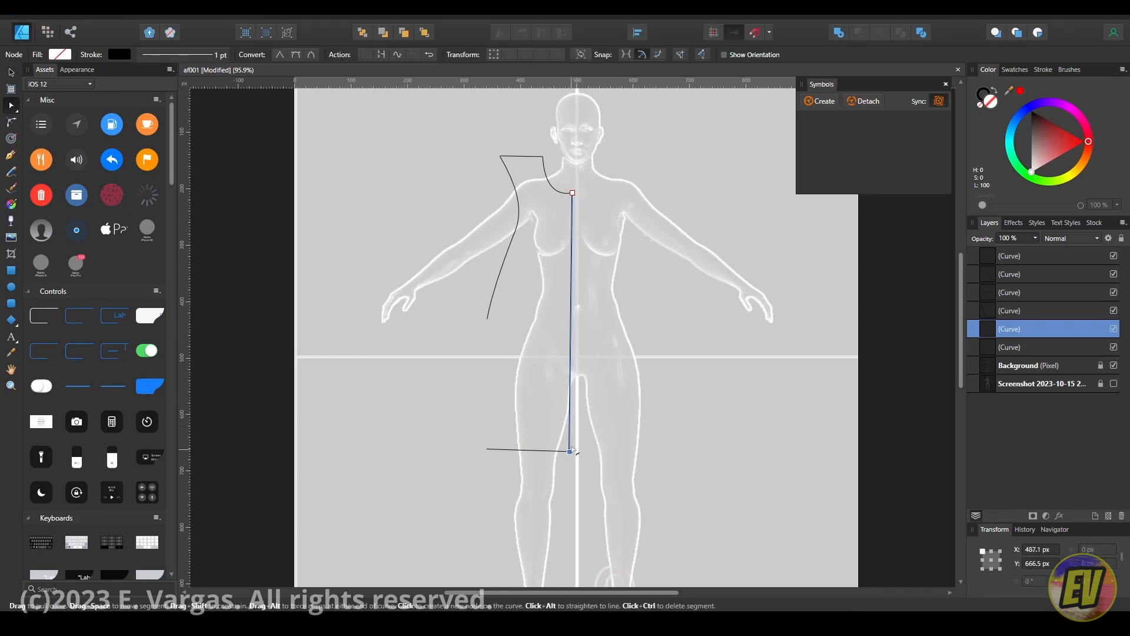
# Lengthen the hem line by moving its outer end node about 32 px away from the center front.
pyautogui.click(488, 319)
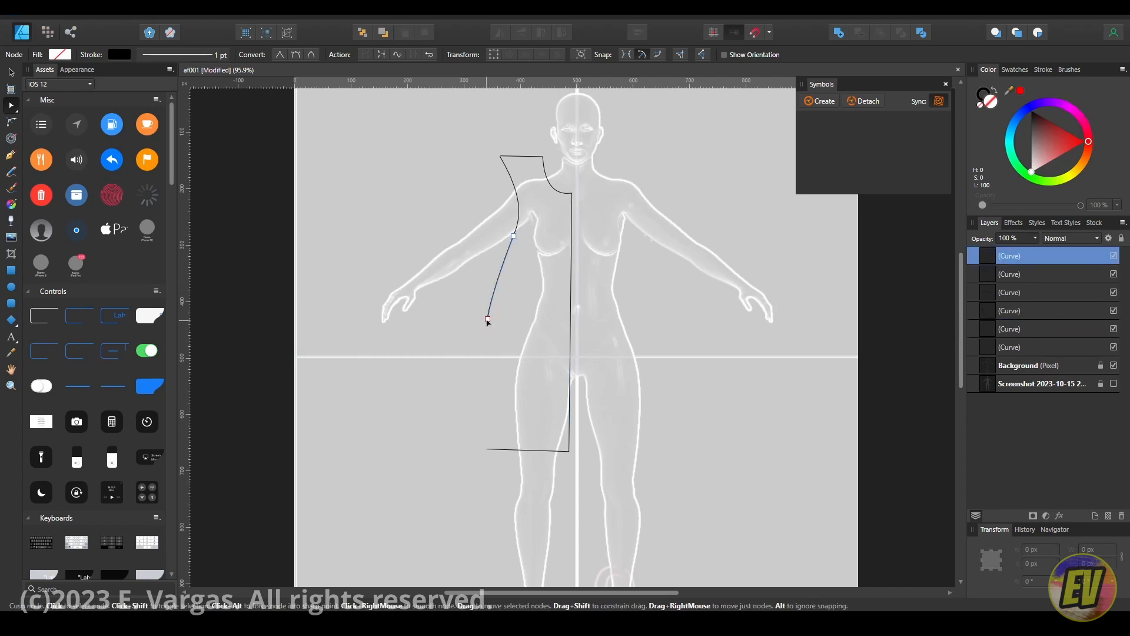
pyautogui.click(506, 452)
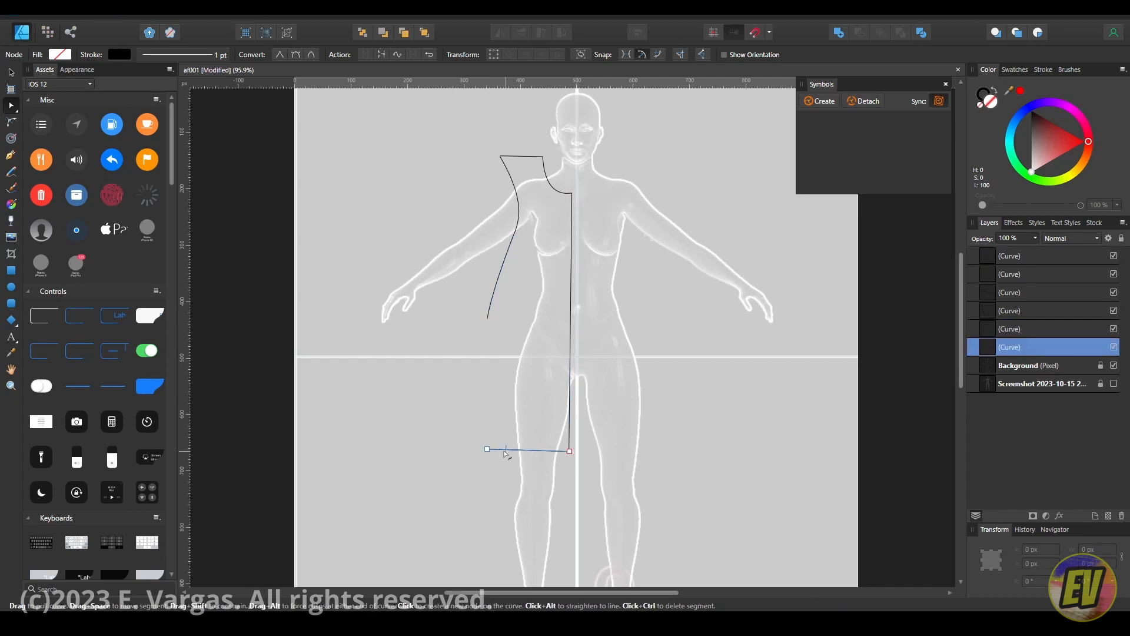
pyautogui.moveTo(488, 449); pyautogui.dragTo(469, 449)
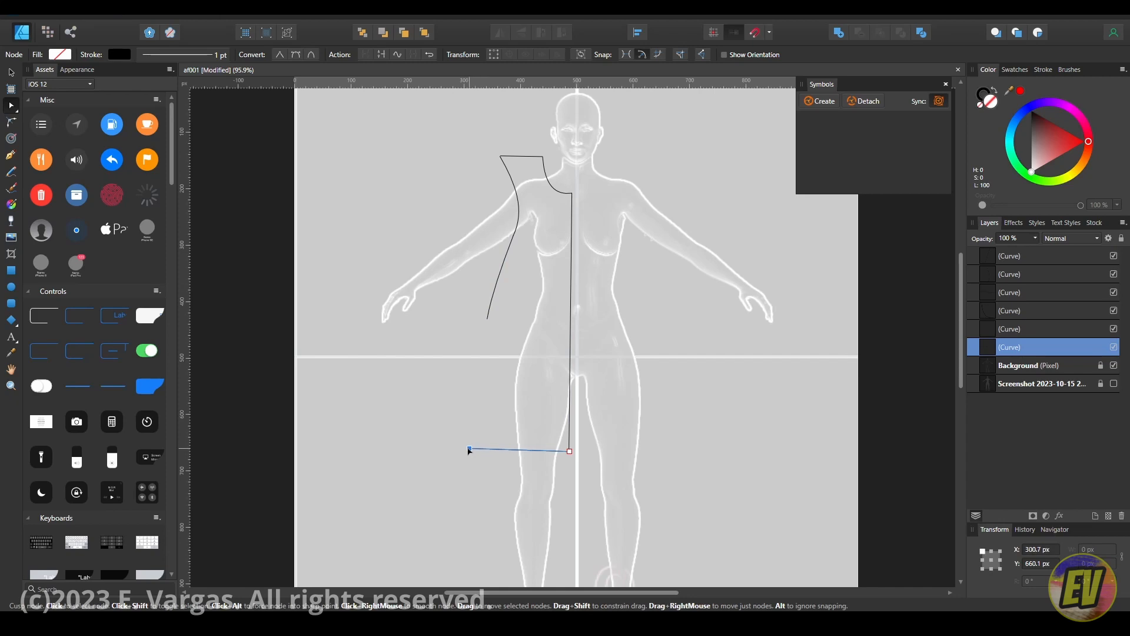
# Move the side curve's lower end node to the hem's outer end and bow the curve outward.
pyautogui.click(488, 319)
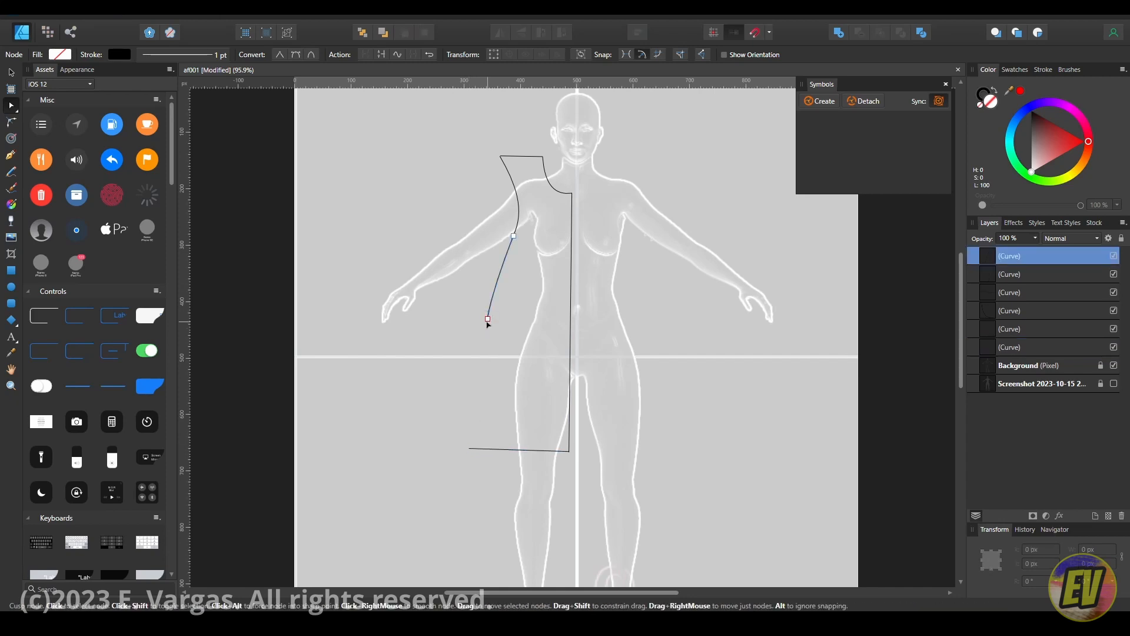
pyautogui.moveTo(488, 318); pyautogui.dragTo(470, 448)
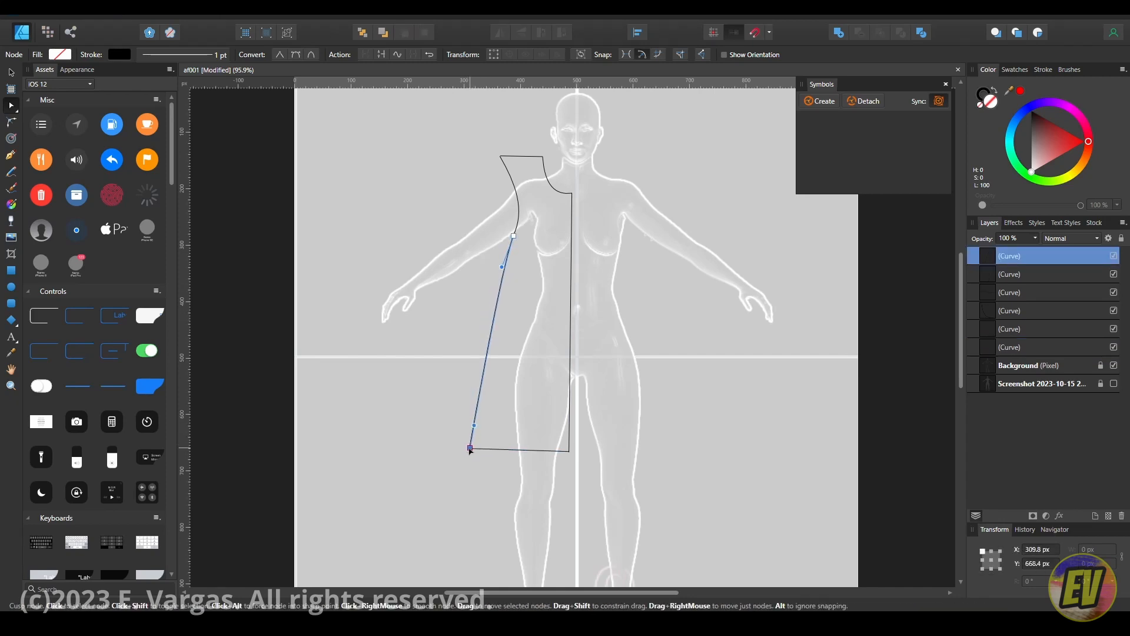
pyautogui.moveTo(492, 354); pyautogui.dragTo(482, 363)
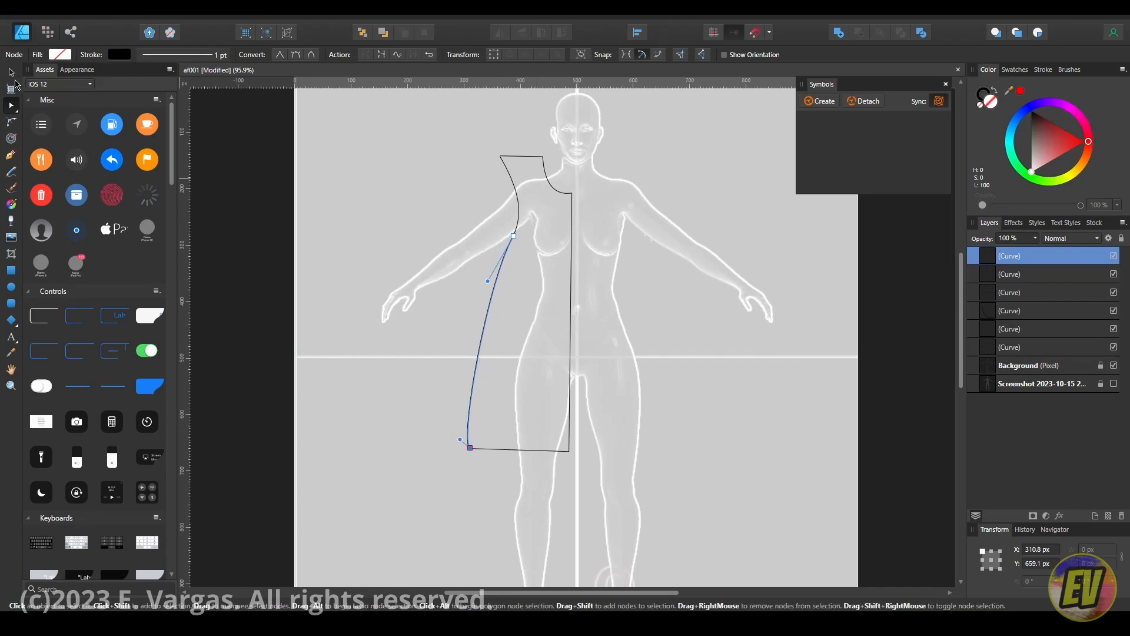
# Hide the Background body reference layer, then save the document and re-export the lengthened pattern as EPS.
pyautogui.click(16, 73)
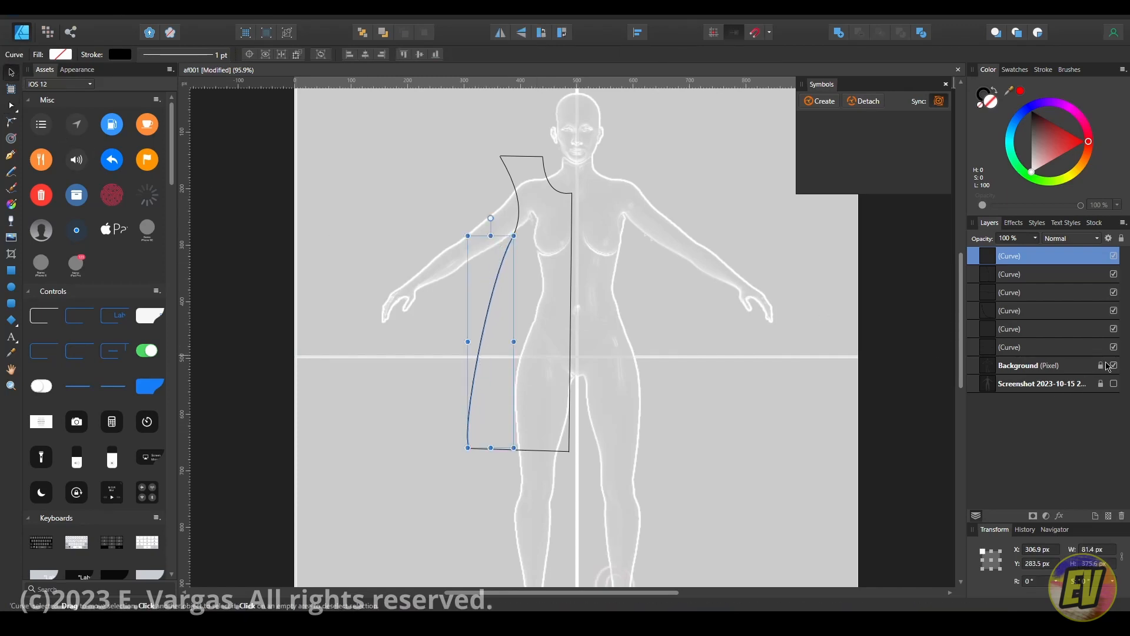
pyautogui.click(804, 343)
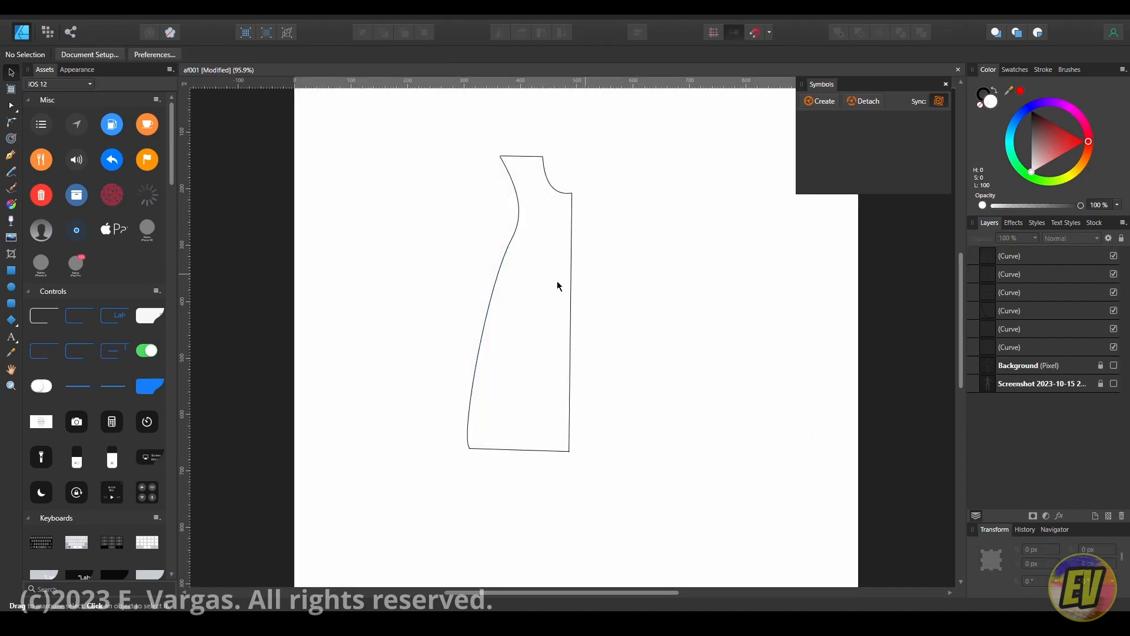
pyautogui.hotkey('ctrl', 's')
pyautogui.click(41, 16)
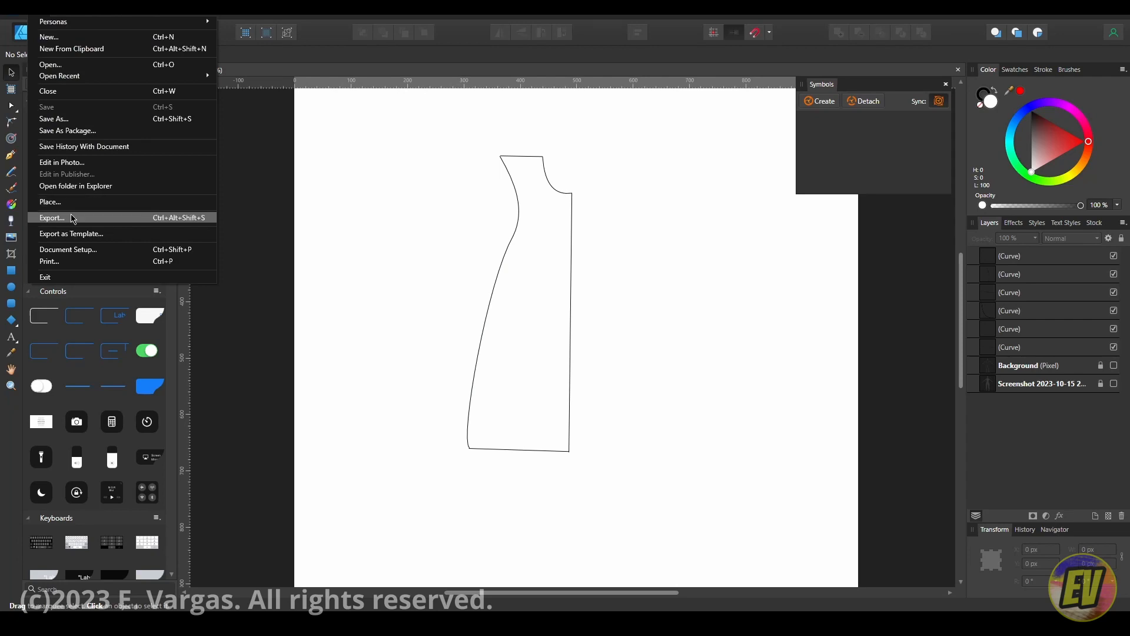
pyautogui.click(51, 218)
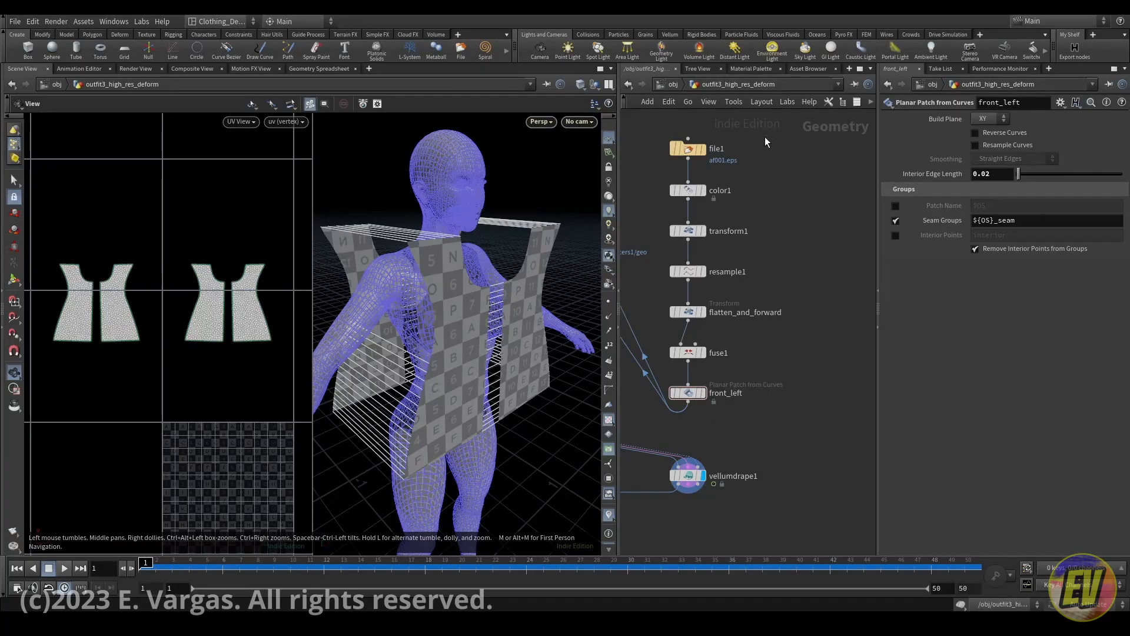
# Switch to Houdini and reload the lengthened af001.eps pattern in the file1 node.
pyautogui.click(687, 149)
pyautogui.click(1006, 150)
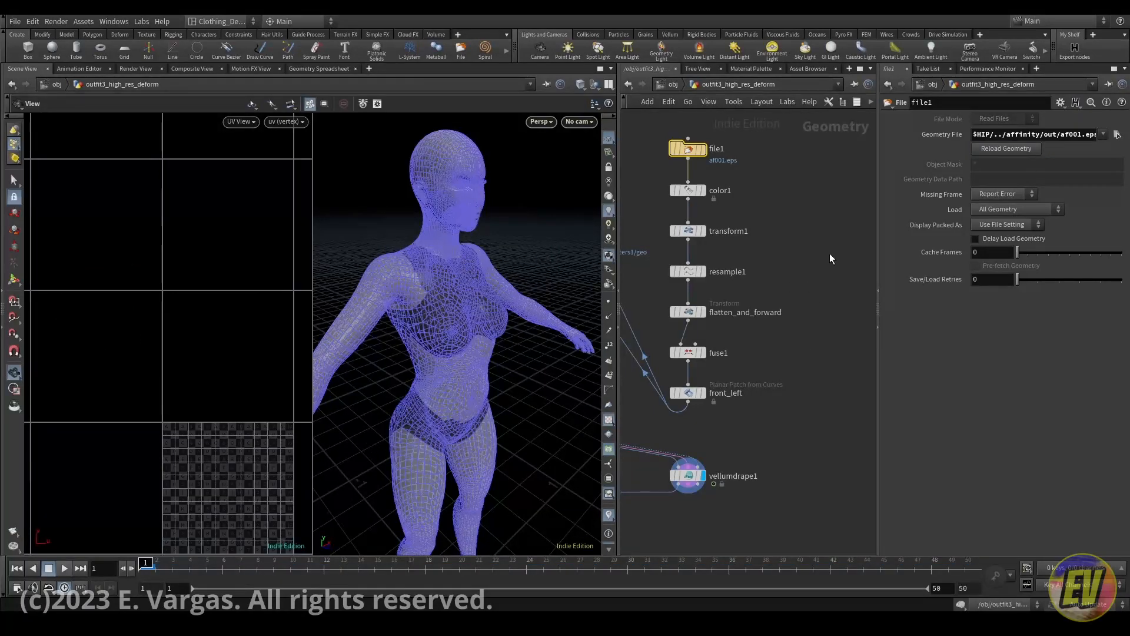
pyautogui.moveTo(547, 283); pyautogui.dragTo(522, 320)
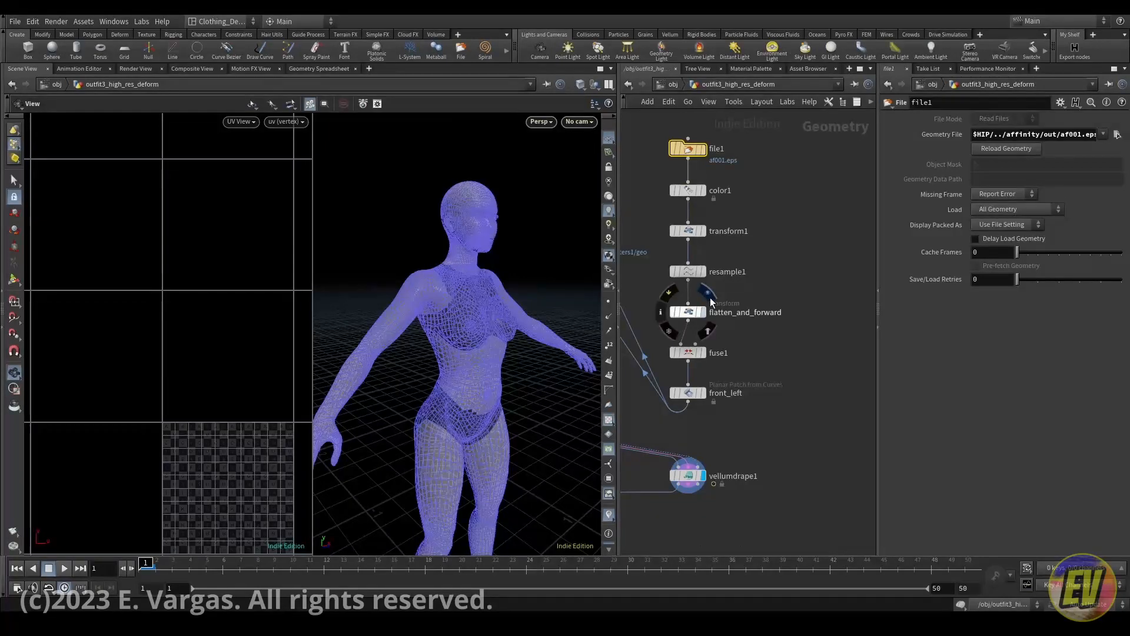
# Display the fuse1 output and examine the panel outline's outer hem corner for a gap.
pyautogui.click(703, 312)
pyautogui.click(688, 312)
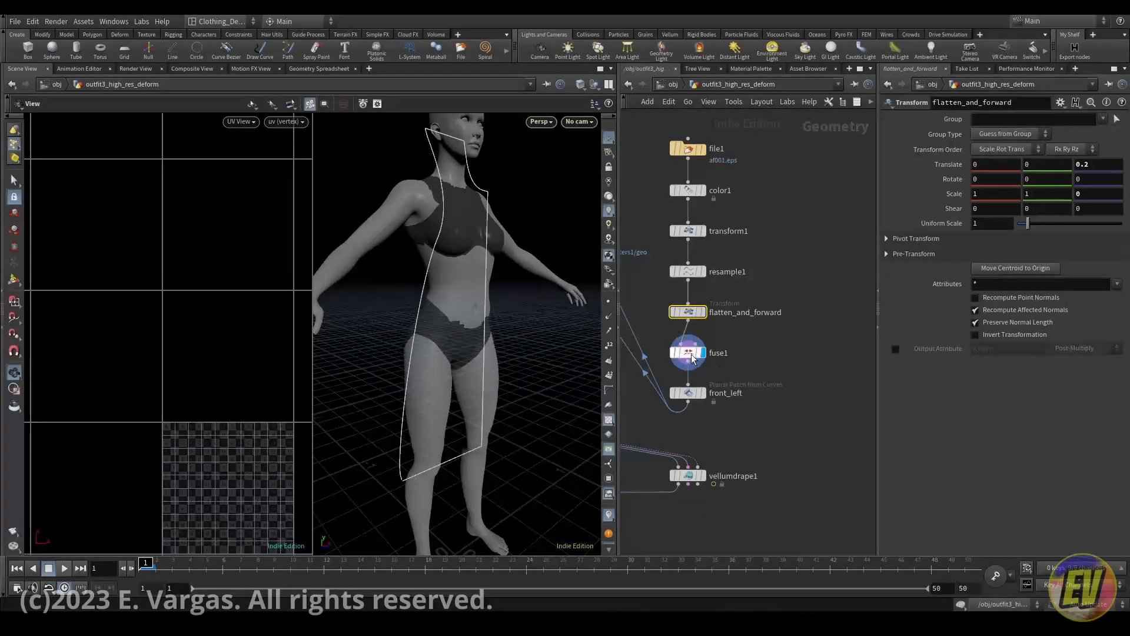
pyautogui.middleClick(693, 358)
pyautogui.middleClick(703, 312)
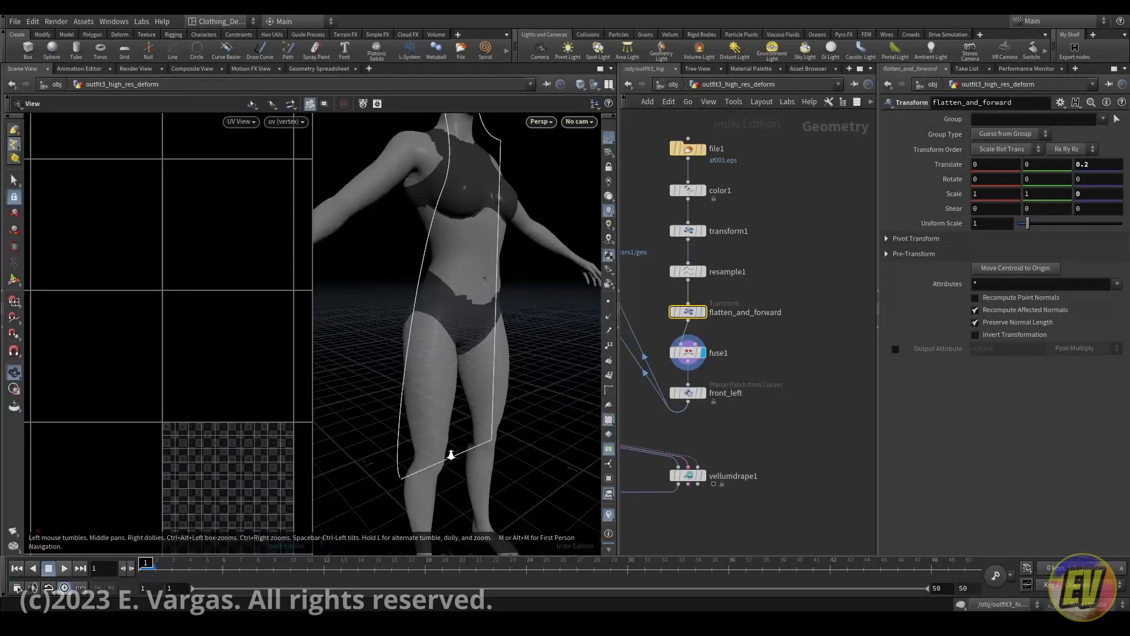
pyautogui.scroll(5, 459, 445)
pyautogui.scroll(5, 444, 416)
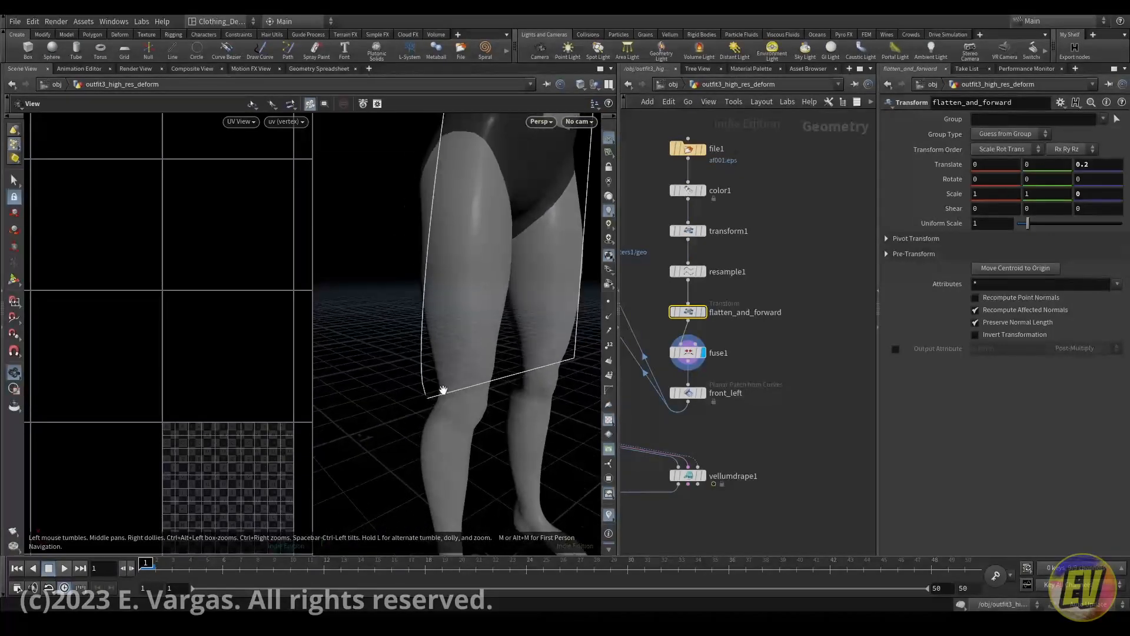
pyautogui.scroll(-8, 448, 380)
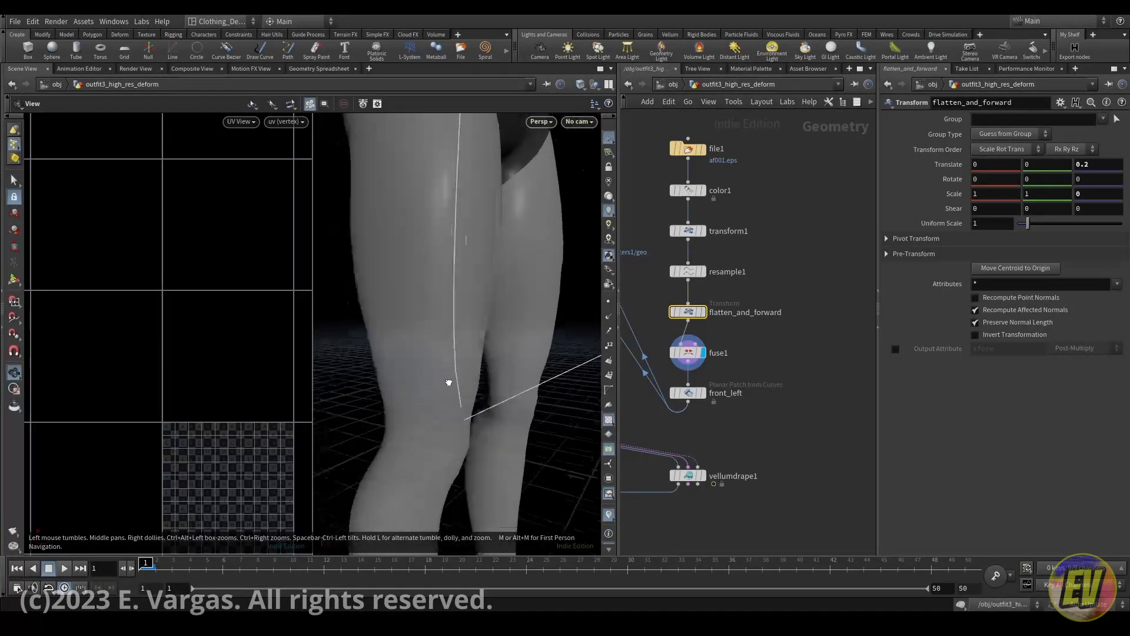
pyautogui.moveTo(534, 326); pyautogui.dragTo(499, 485)
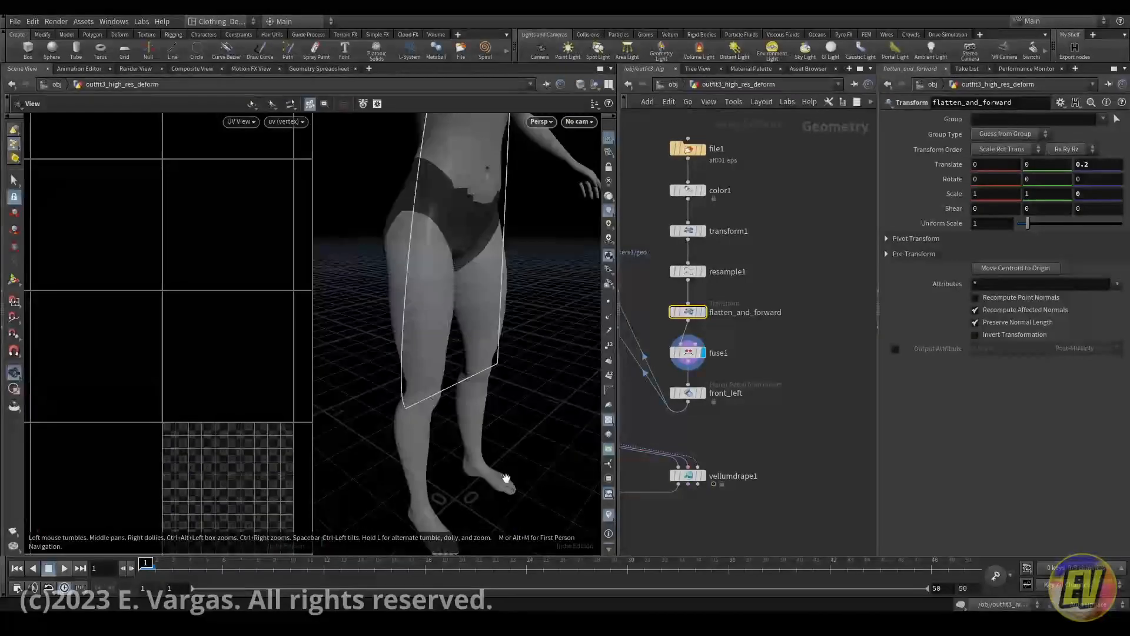
# Switch to Affinity Designer and examine where the side curve meets the hem's outer end.
pyautogui.hotkey('alt', 'Tab')
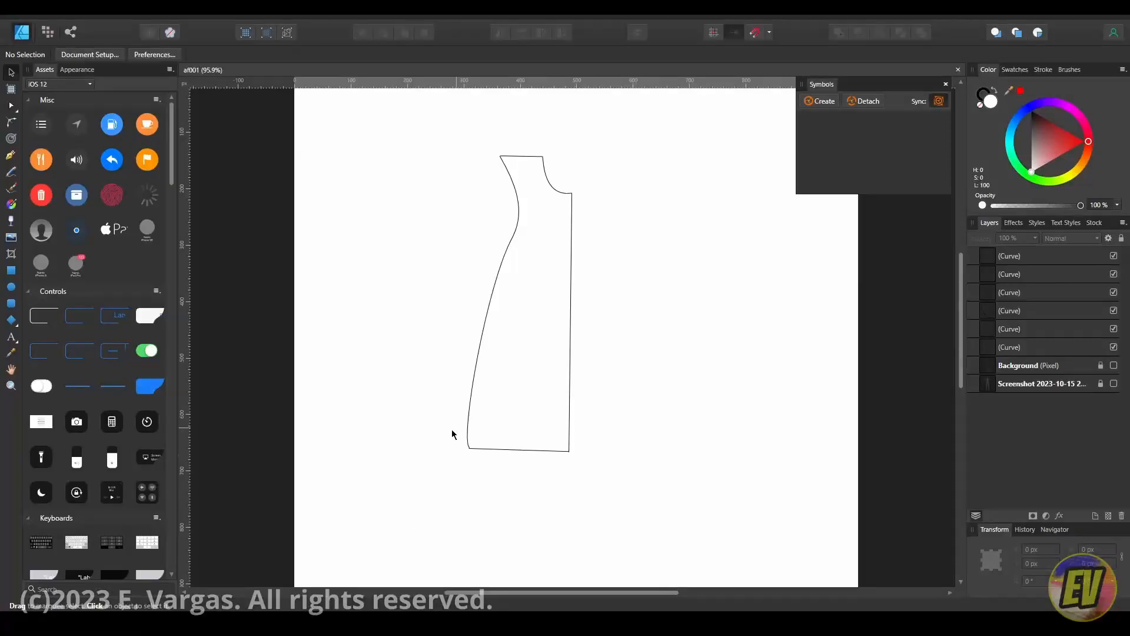
pyautogui.keyDown('ctrl'); pyautogui.scroll(4, 465, 457); pyautogui.keyUp('ctrl')
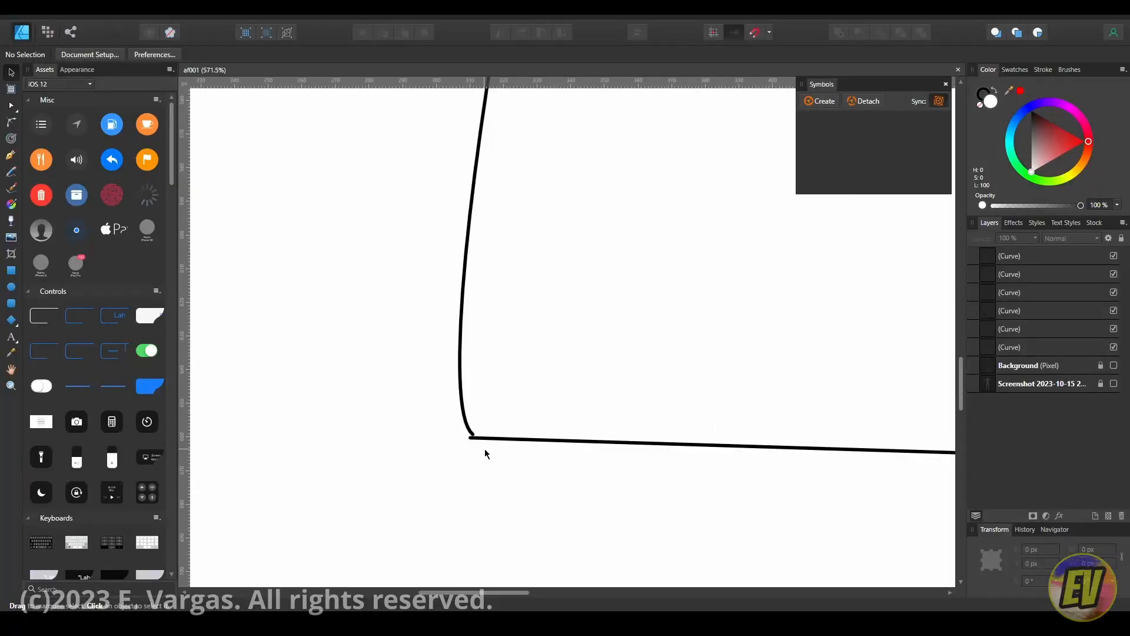
pyautogui.keyDown('ctrl'); pyautogui.scroll(-5, 485, 454); pyautogui.keyUp('ctrl')
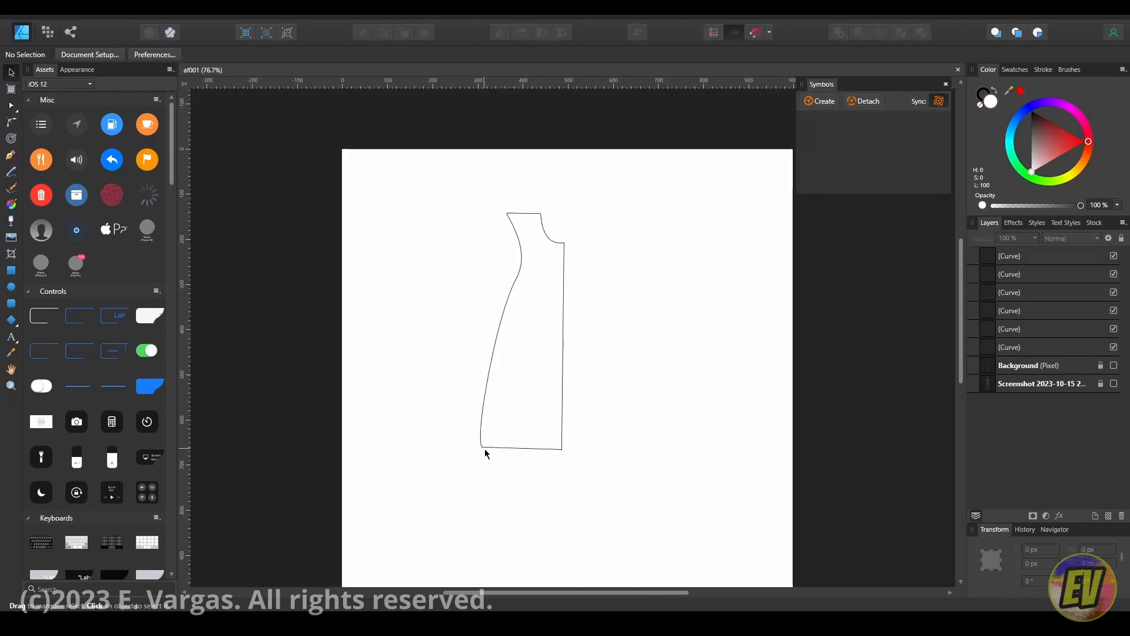
# Switch back to Houdini and review the fuse1 node's snap settings against the pattern outline.
pyautogui.hotkey('alt', 'Tab')
pyautogui.click(718, 352)
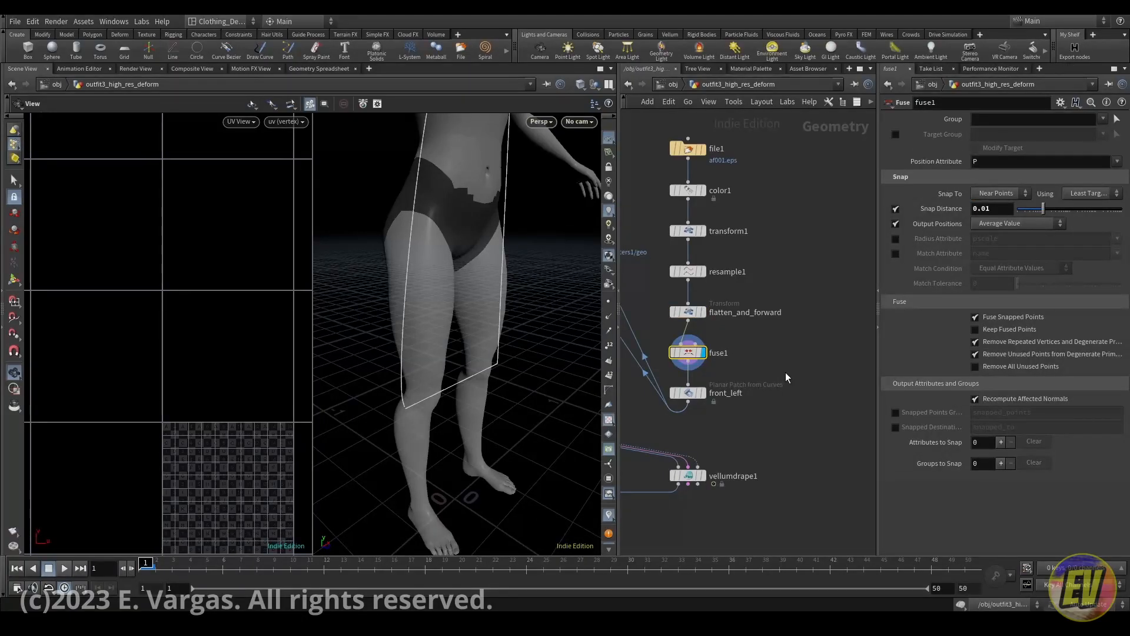
pyautogui.scroll(-4, 531, 244)
pyautogui.moveTo(531, 244); pyautogui.dragTo(513, 309, button='middle')
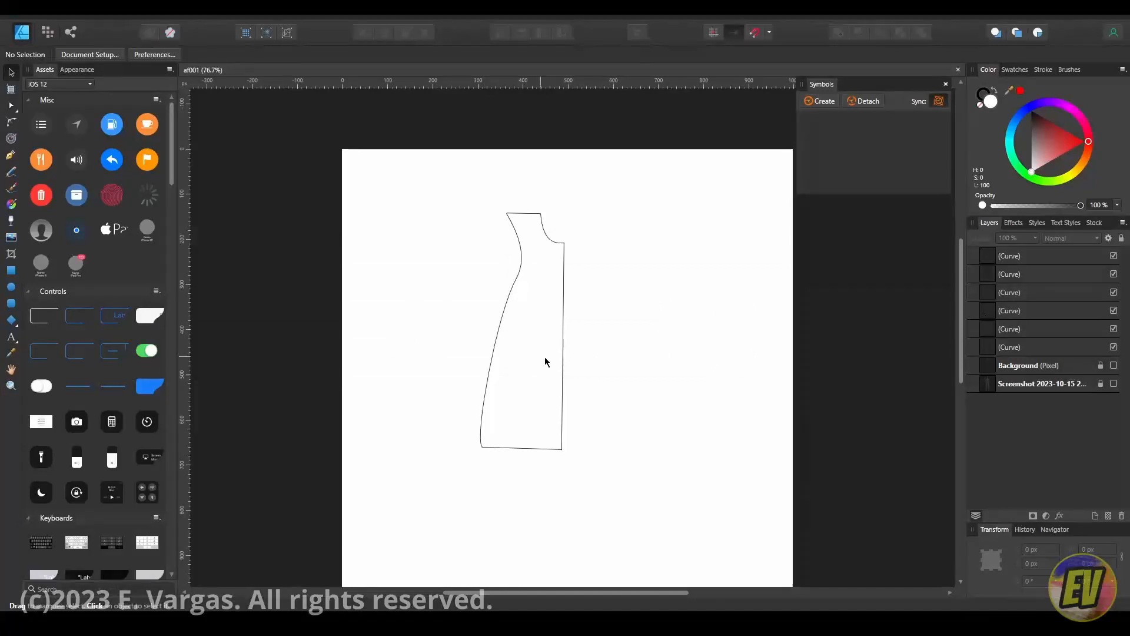
# In Affinity Designer, enable snapping and snap the side curve's lower end and the center front corner node onto the hem line's ends.
pyautogui.keyDown('ctrl'); pyautogui.scroll(6, 487, 445); pyautogui.keyUp('ctrl')
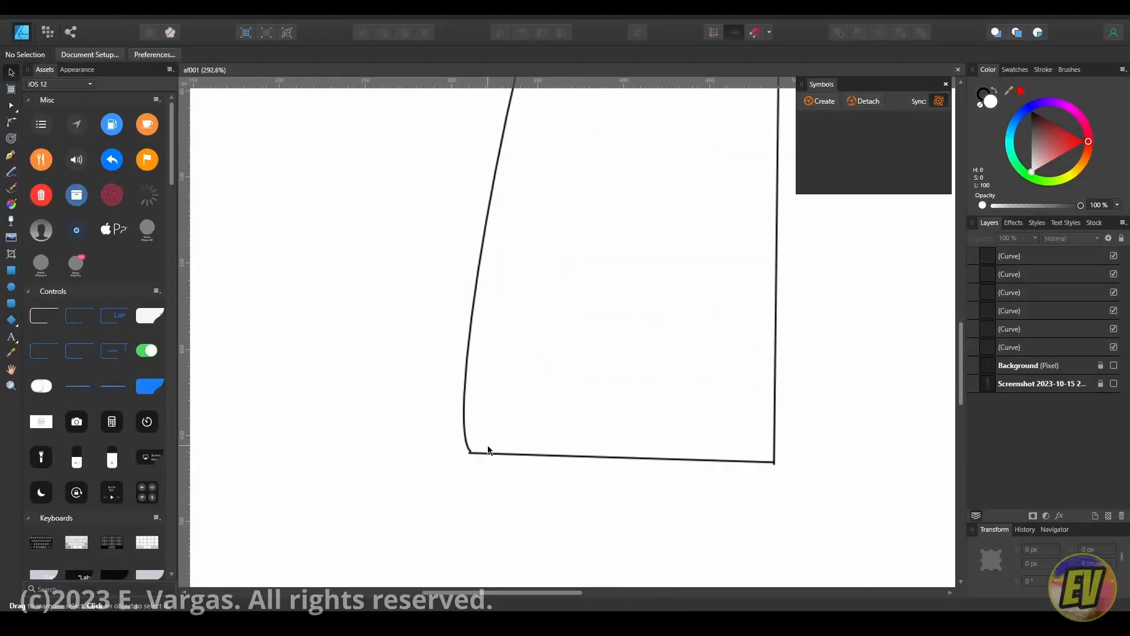
pyautogui.click(470, 452)
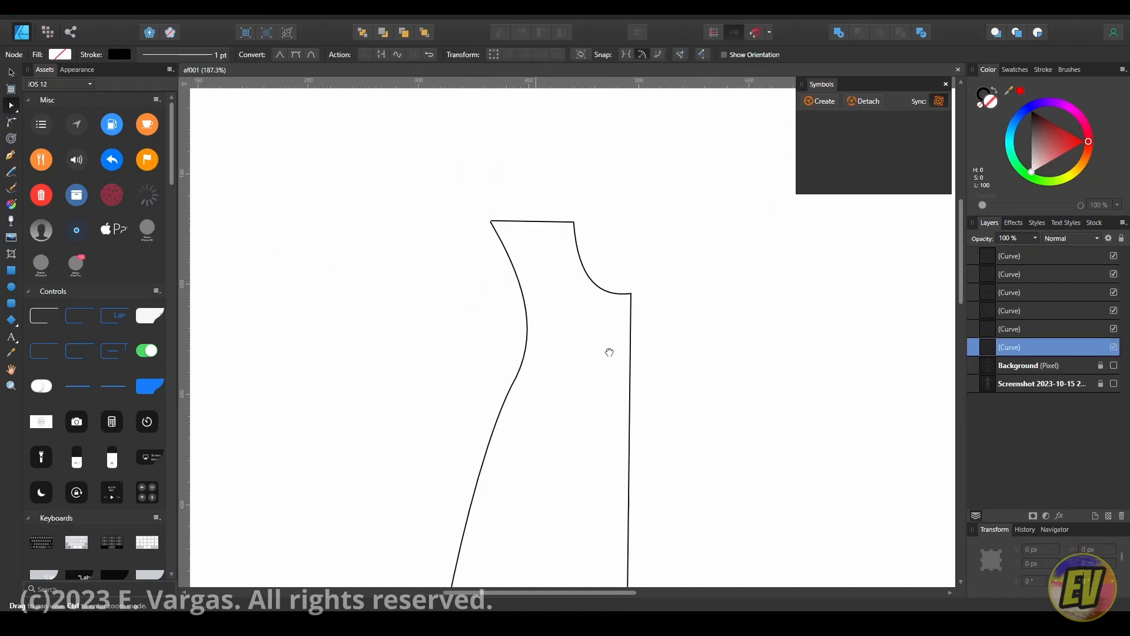
pyautogui.scroll(-5, 608, 339)
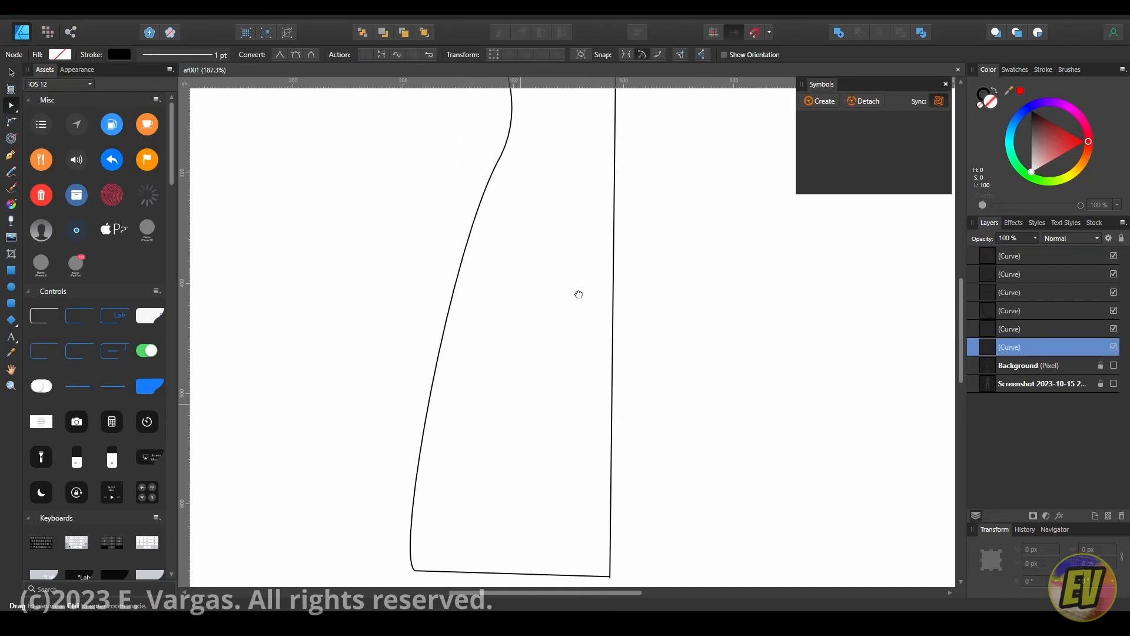
pyautogui.click(428, 388)
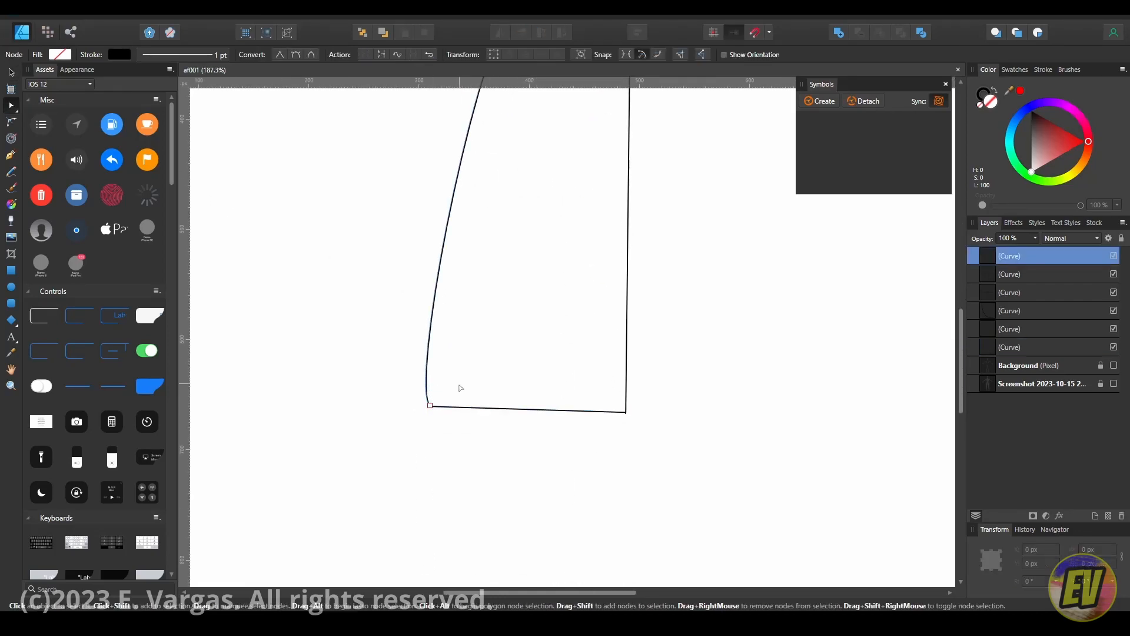
pyautogui.click(759, 33)
pyautogui.moveTo(431, 406)
pyautogui.mouseDown()
pyautogui.moveTo(450, 380)
pyautogui.moveTo(436, 411)
pyautogui.mouseUp()
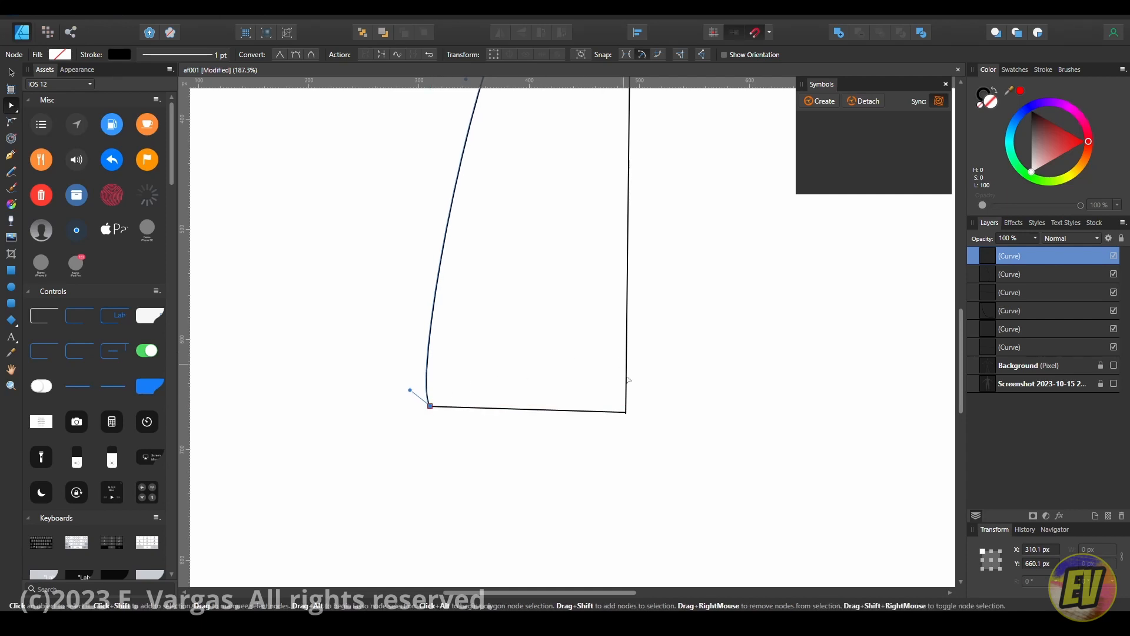
pyautogui.moveTo(628, 410)
pyautogui.mouseDown()
pyautogui.moveTo(645, 394)
pyautogui.moveTo(627, 416)
pyautogui.mouseUp()
# Snap the neckline curve's lower end to the center front line and its upper end to the shoulder line.
pyautogui.scroll(10, 585, 270)
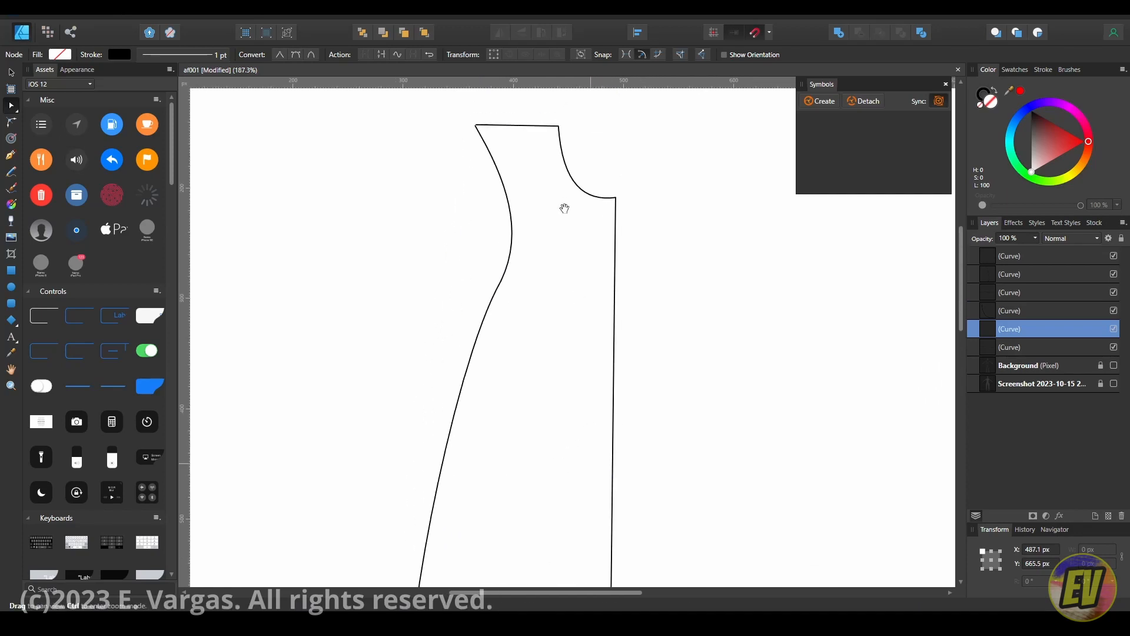
pyautogui.click(593, 250)
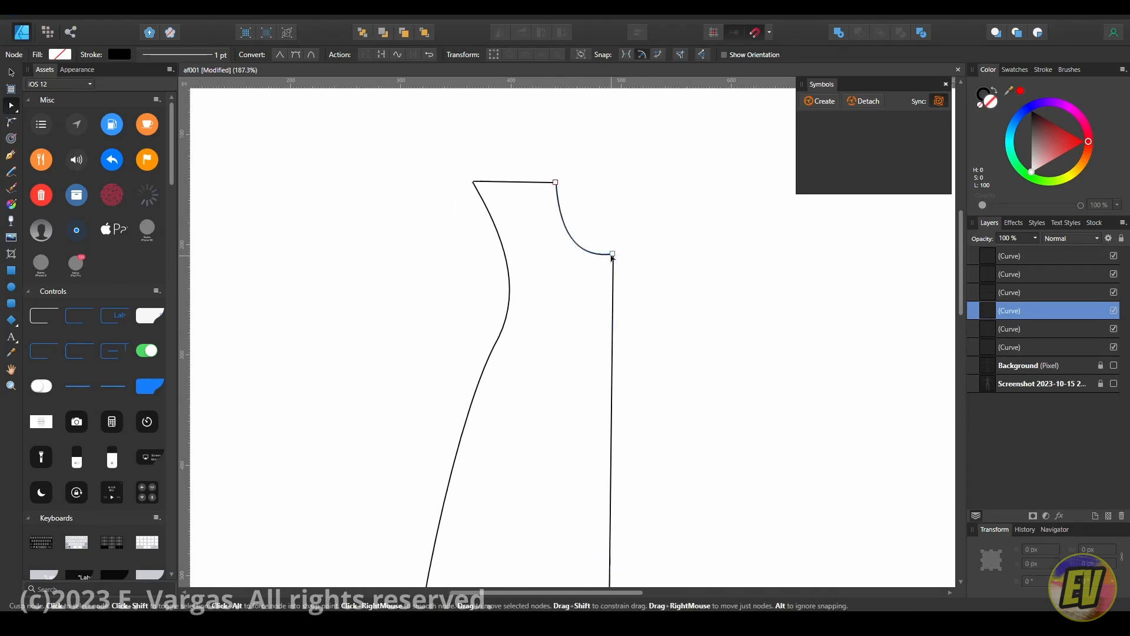
pyautogui.moveTo(612, 254)
pyautogui.mouseDown()
pyautogui.moveTo(623, 215)
pyautogui.moveTo(613, 257)
pyautogui.mouseUp()
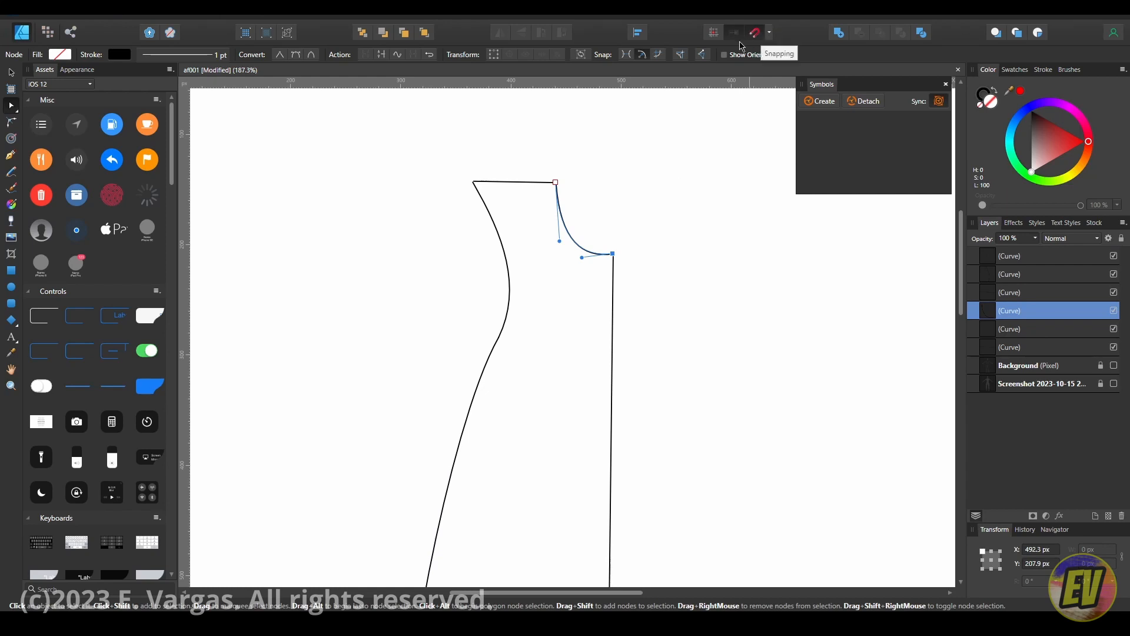
pyautogui.click(556, 183)
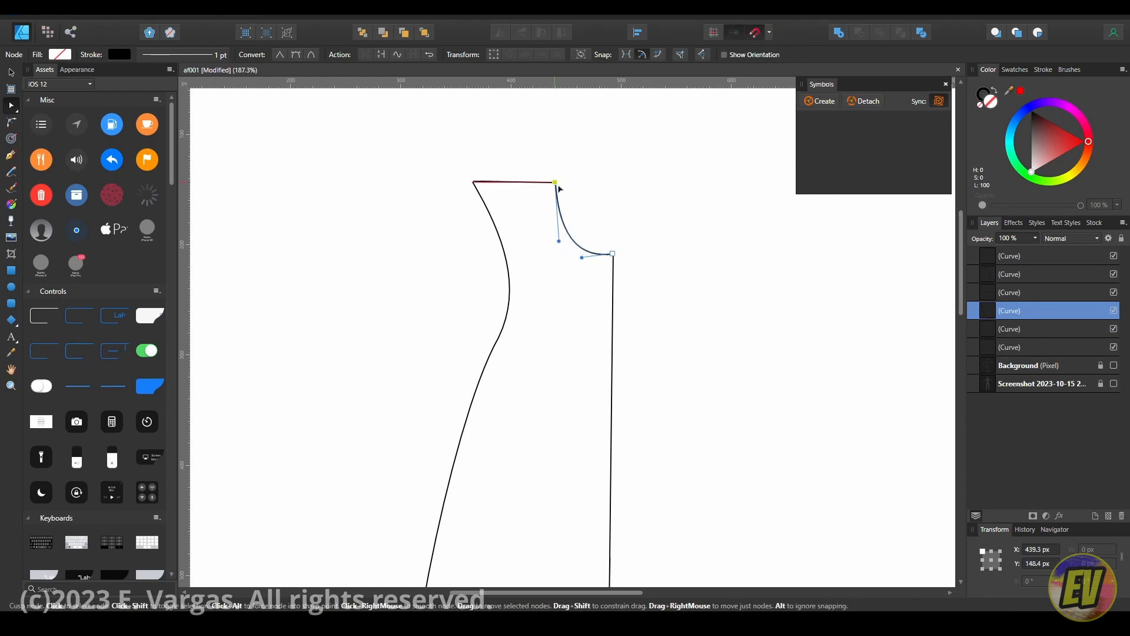
# Snap the armhole curve's upper end to the shoulder line and its lower end to the side curve.
pyautogui.click(483, 205)
pyautogui.click(473, 181)
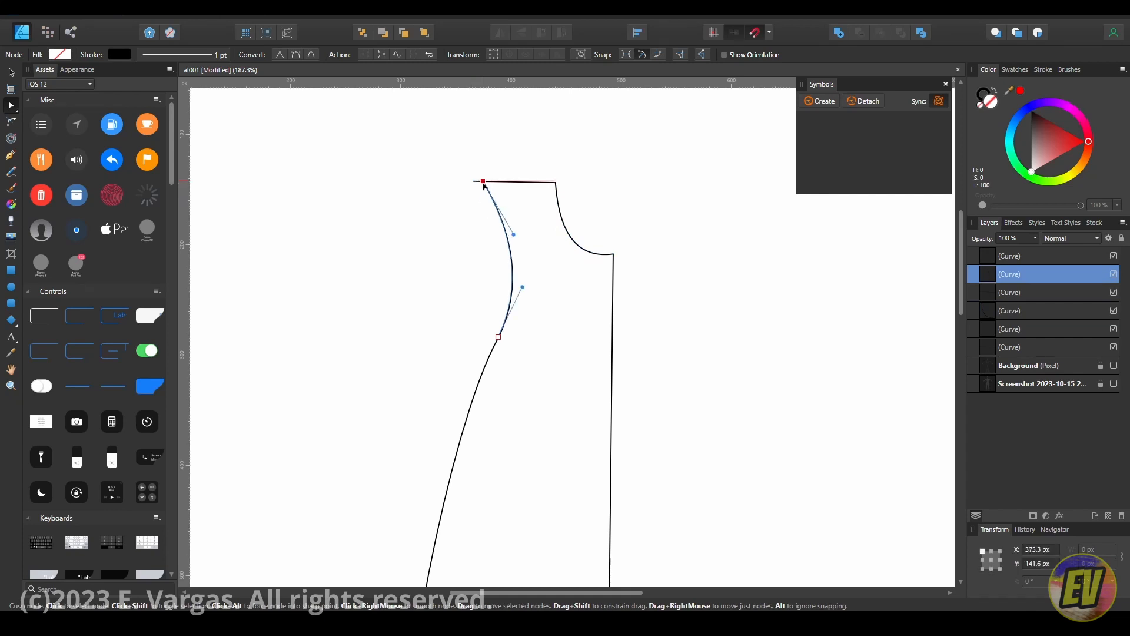
pyautogui.moveTo(500, 334)
pyautogui.mouseDown()
pyautogui.moveTo(425, 304)
pyautogui.moveTo(505, 337)
pyautogui.mouseUp()
pyautogui.click(563, 328)
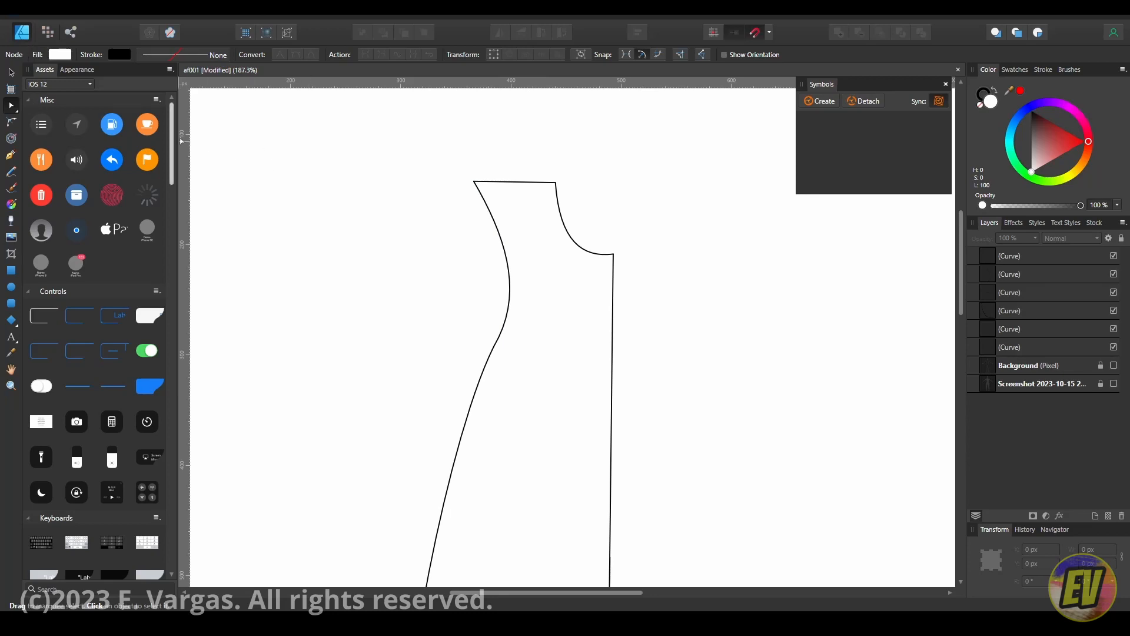
# Save the document and export the corrected pattern using the EPS (for export) preset for the whole document.
pyautogui.hotkey('ctrl', 's')
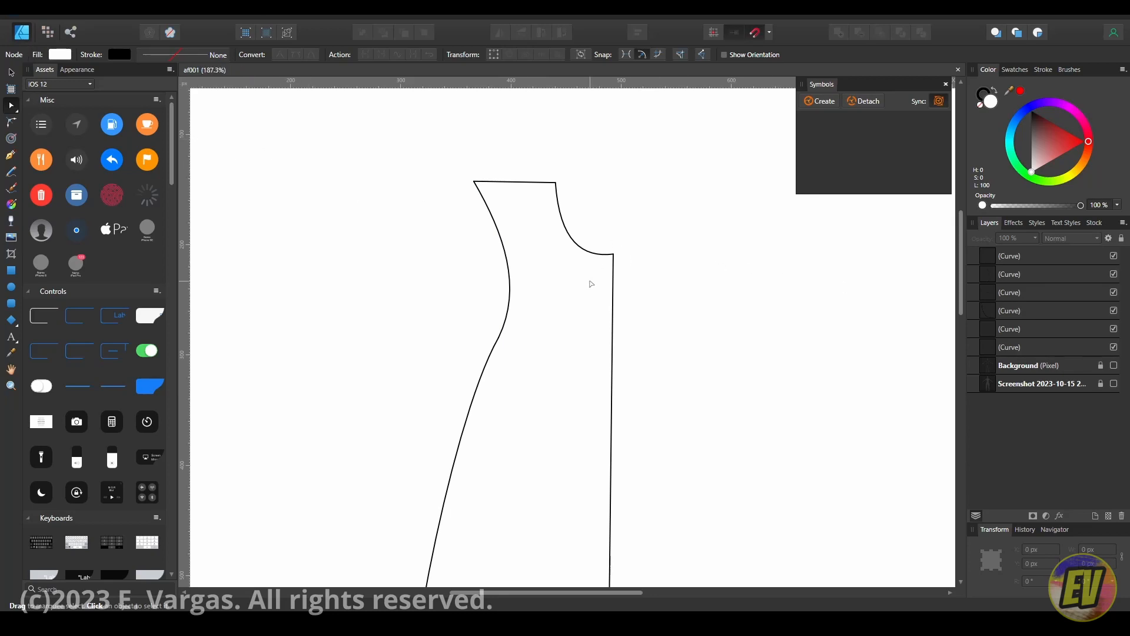
pyautogui.click(48, 11)
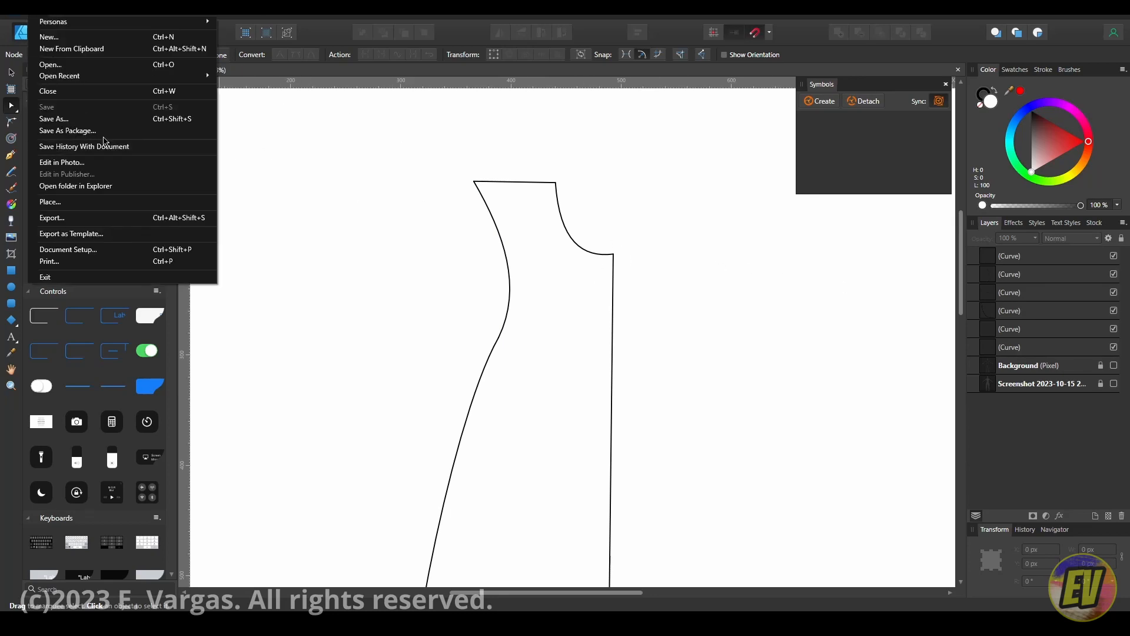
pyautogui.click(100, 217)
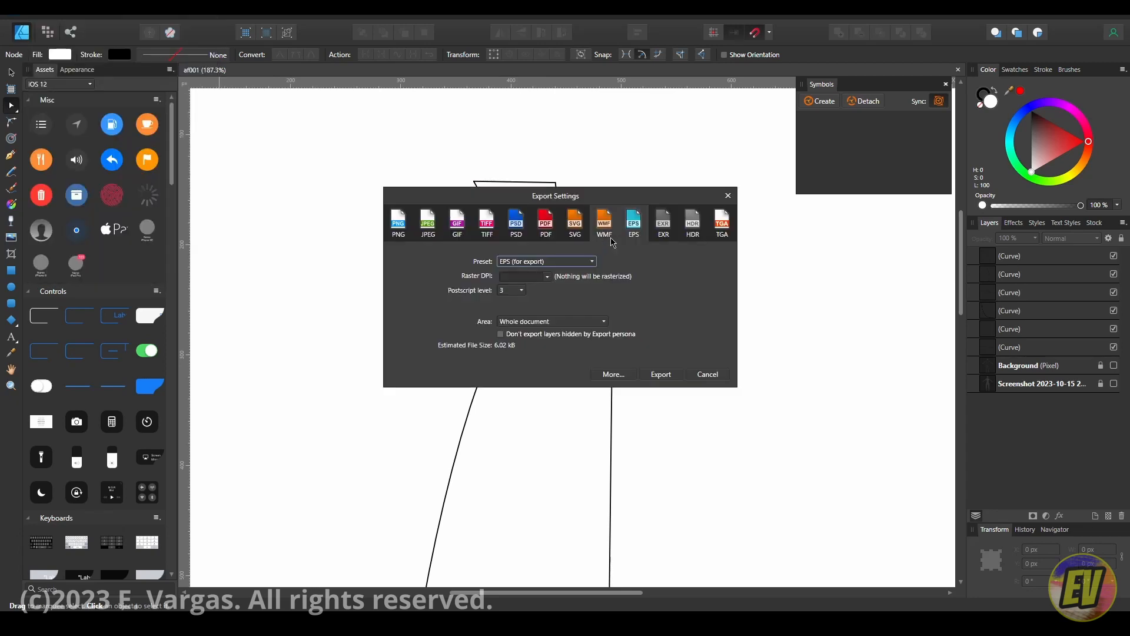
pyautogui.click(660, 373)
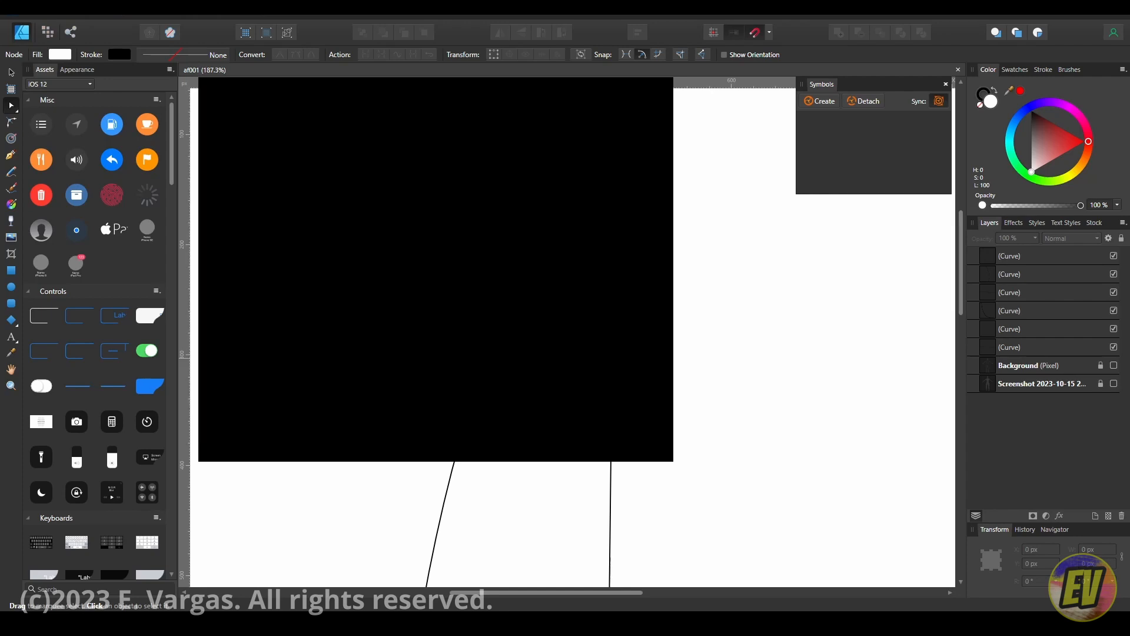
# Switch to Houdini and reload the corrected af001.eps in the file1 node, displaying the vellumdrape1 result.
pyautogui.click(443, 622)
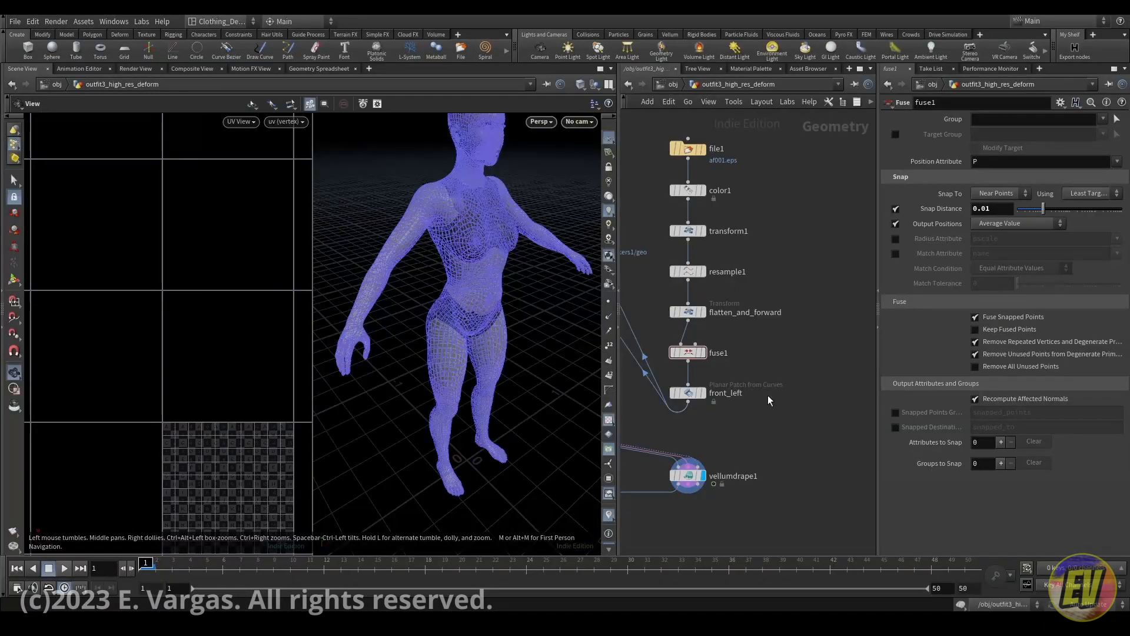
pyautogui.click(718, 472)
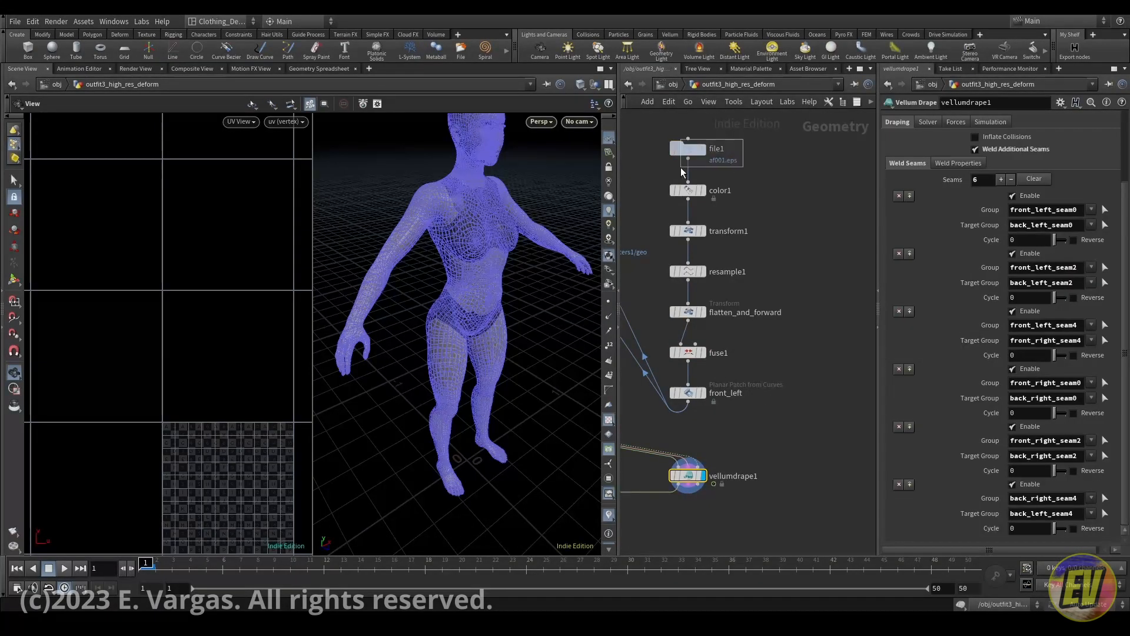
pyautogui.click(688, 148)
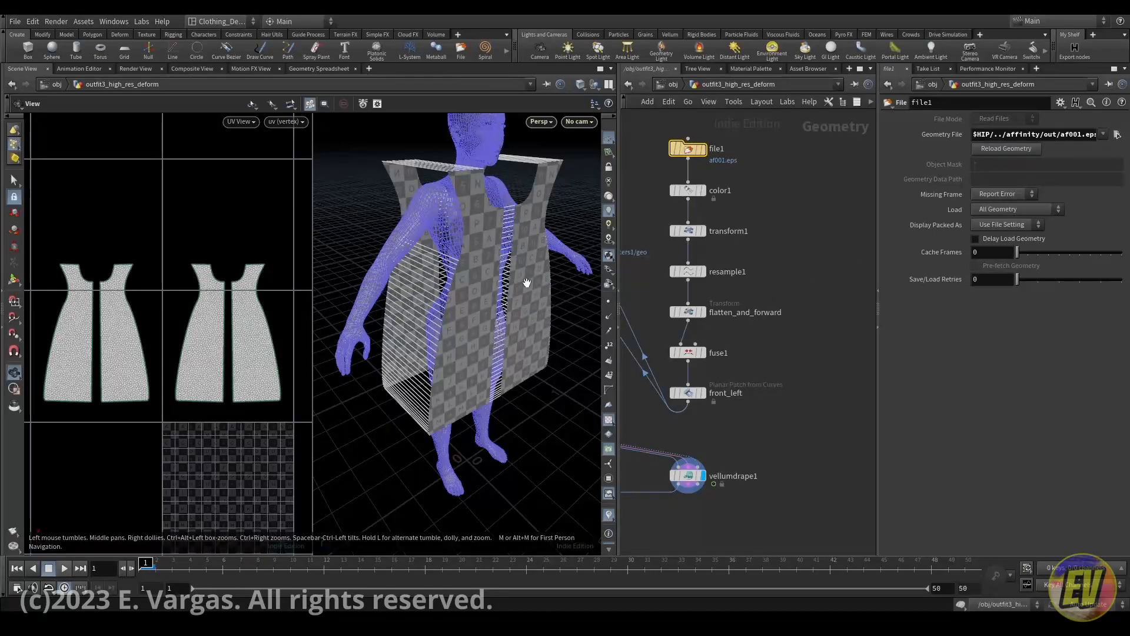
pyautogui.moveTo(494, 282)
pyautogui.mouseDown()
pyautogui.moveTo(510, 269)
pyautogui.moveTo(509, 318)
pyautogui.moveTo(505, 265)
pyautogui.mouseUp()
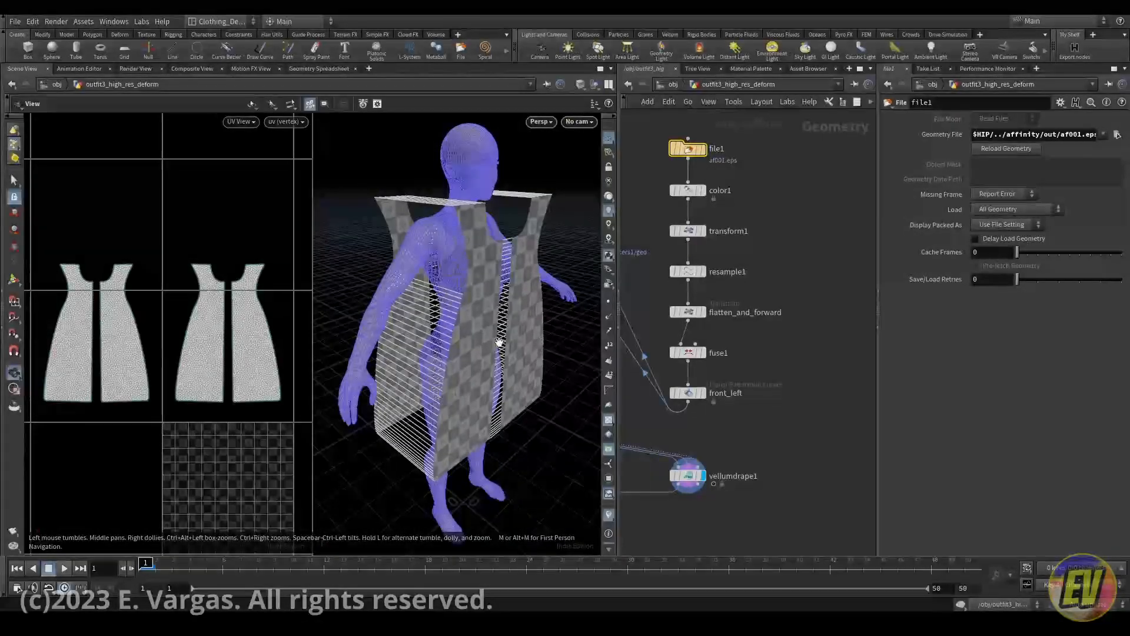
pyautogui.moveTo(523, 358); pyautogui.dragTo(568, 345)
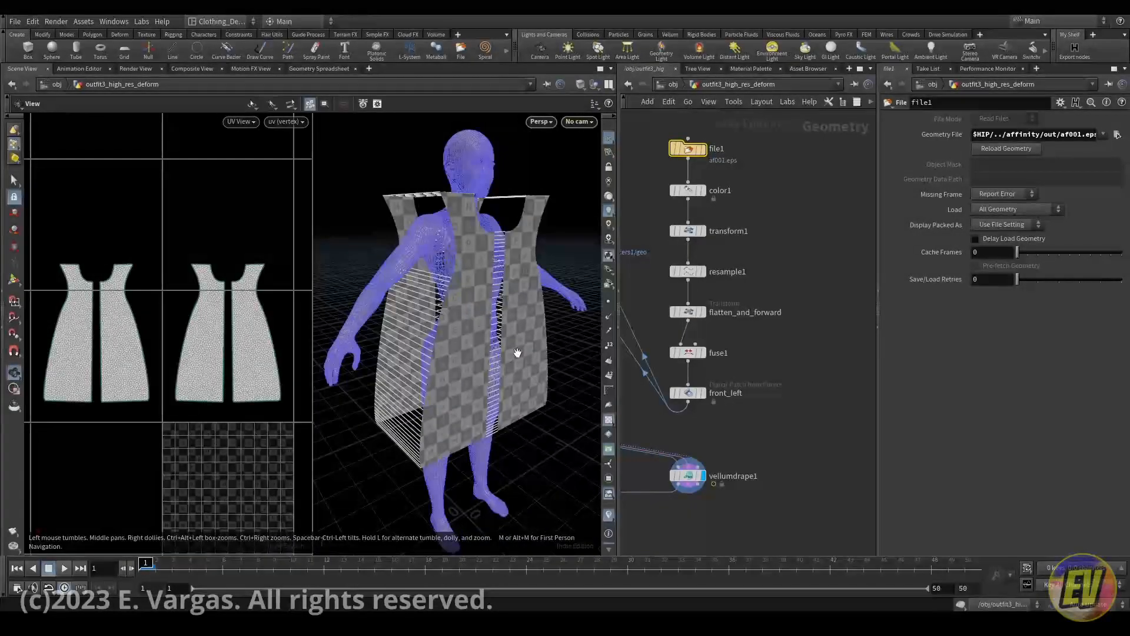
# Save the scene, play the Vellum drape simulation of the lengthened dress, and return to frame 1.
pyautogui.hotkey('ctrl', 's')
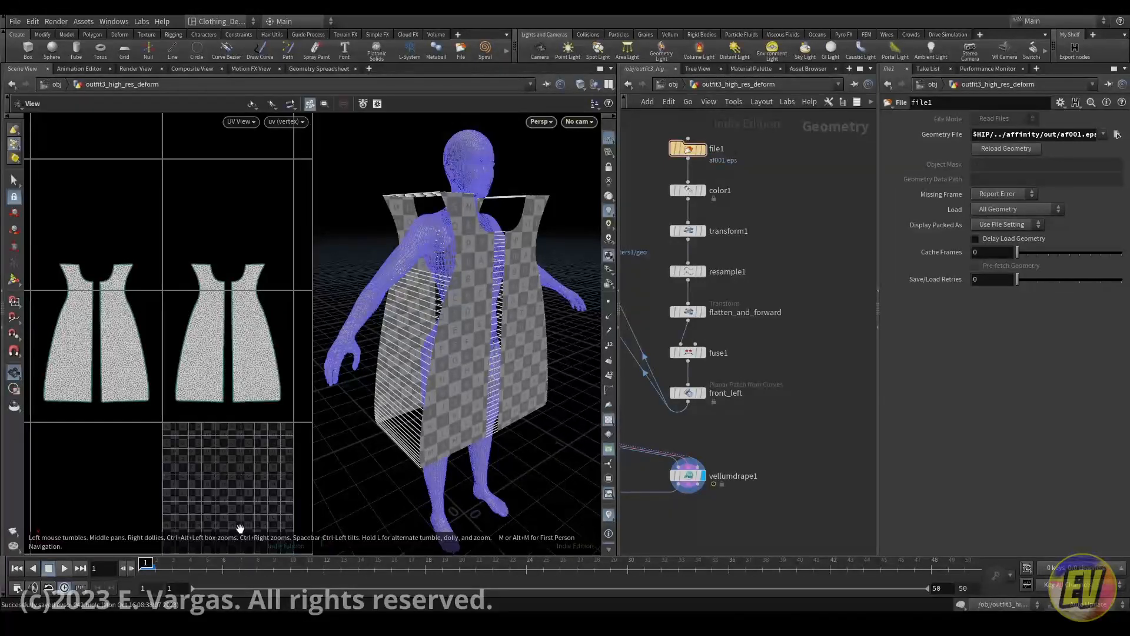
pyautogui.click(64, 570)
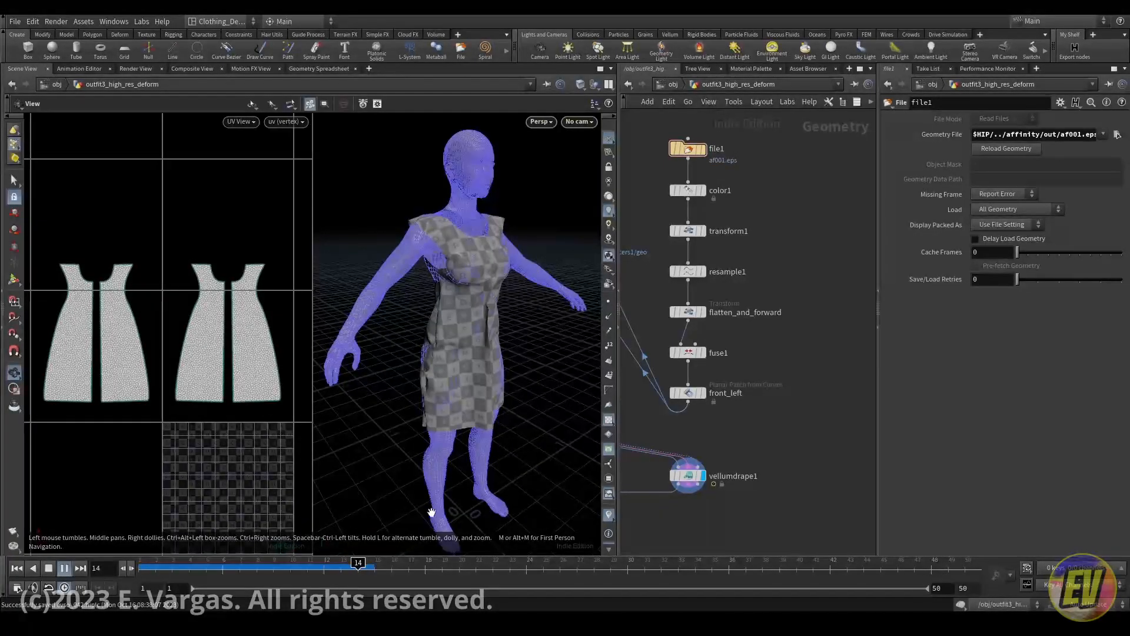
pyautogui.moveTo(308, 573); pyautogui.dragTo(112, 562)
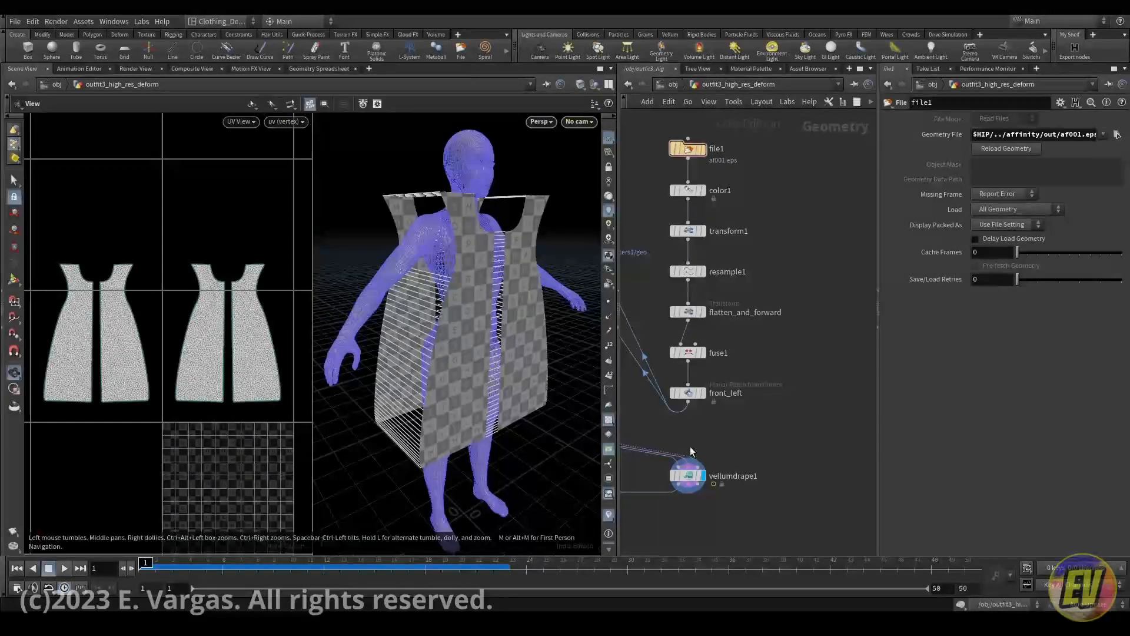
# Set the front_left patch's Interior Edge Length to 0.04 and inspect the coarser panels in wireframe.
pyautogui.click(744, 396)
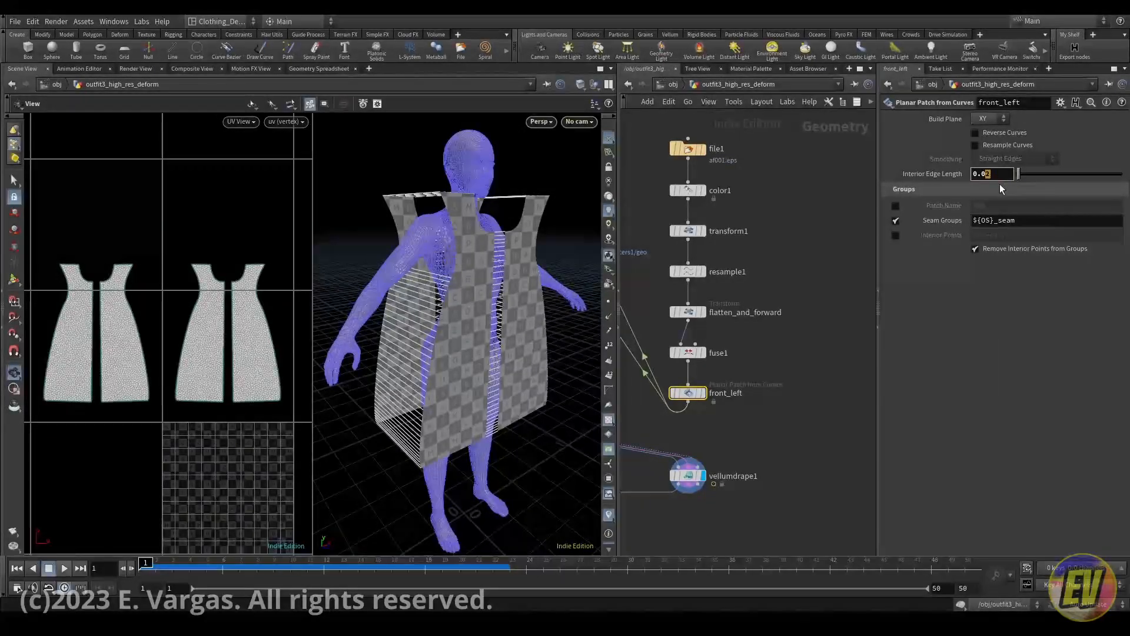
pyautogui.write('4')
pyautogui.press('Return')
pyautogui.moveTo(458, 320); pyautogui.dragTo(503, 308)
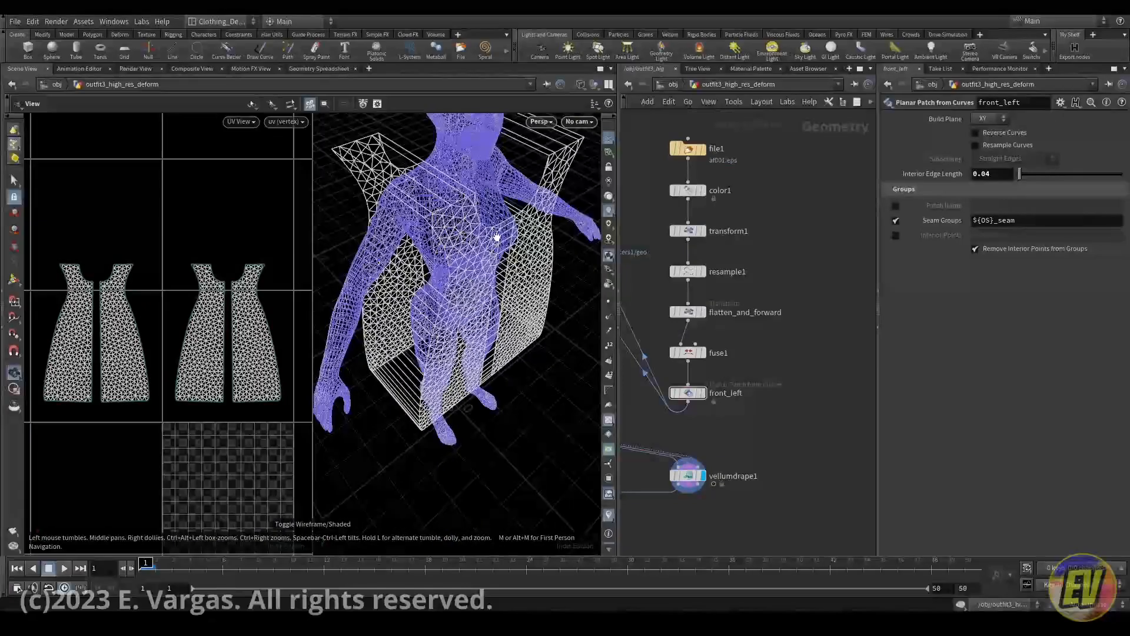
# Try coarser Interior Edge Lengths on the front_left patch, ending at 0.05, and inspect the panel mesh in wireframe.
pyautogui.moveTo(1018, 185); pyautogui.dragTo(1024, 178)
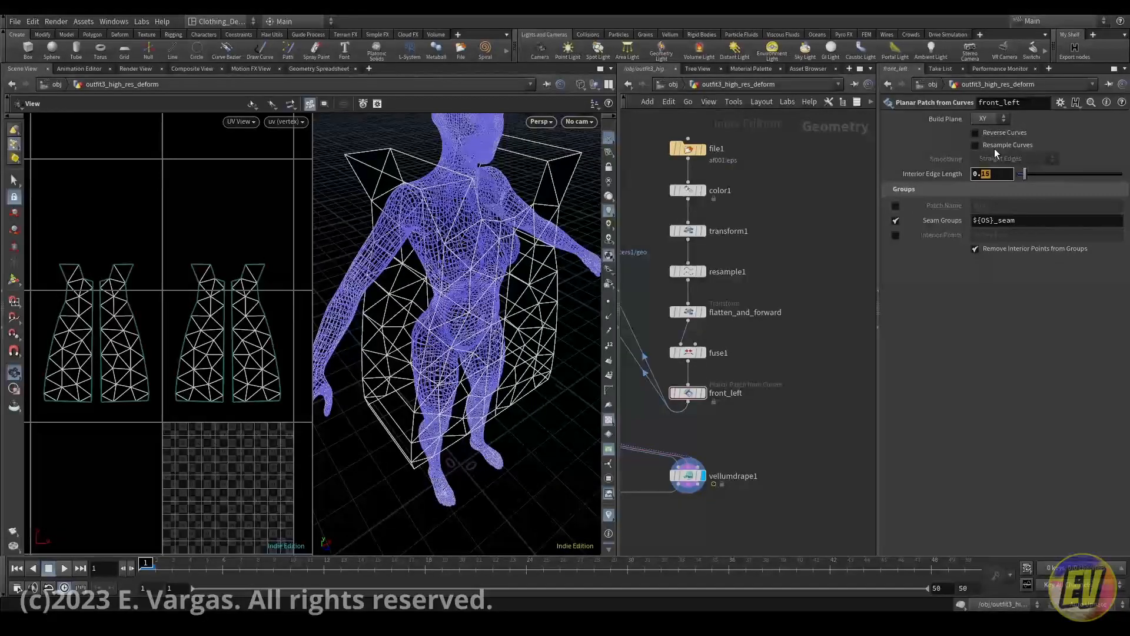
pyautogui.write('05')
pyautogui.press('Return')
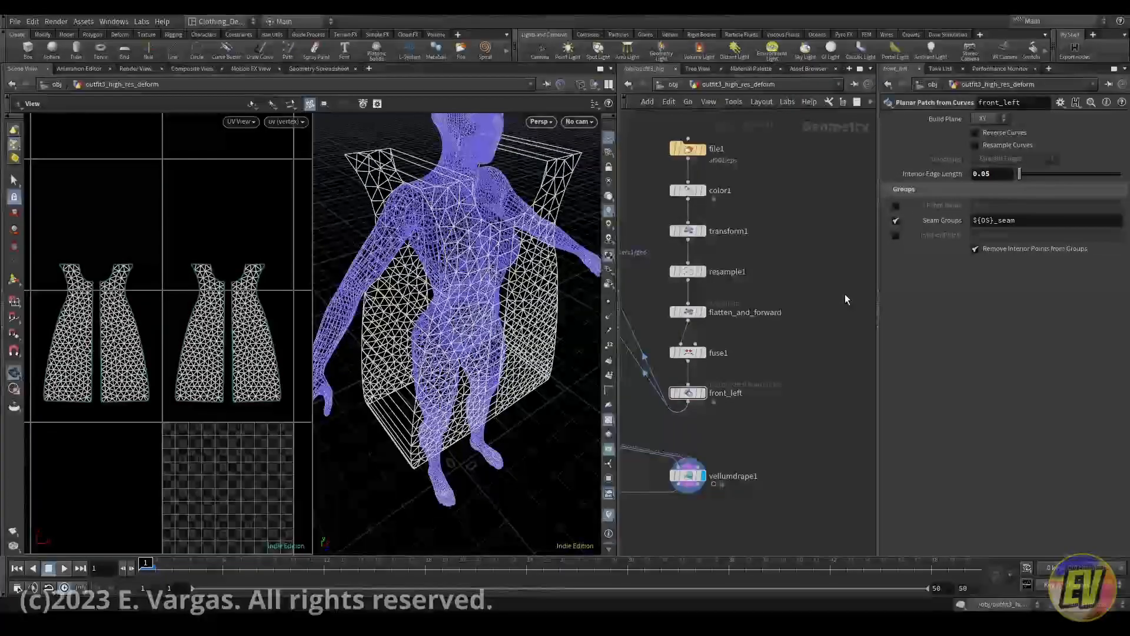
pyautogui.moveTo(504, 383); pyautogui.dragTo(500, 306)
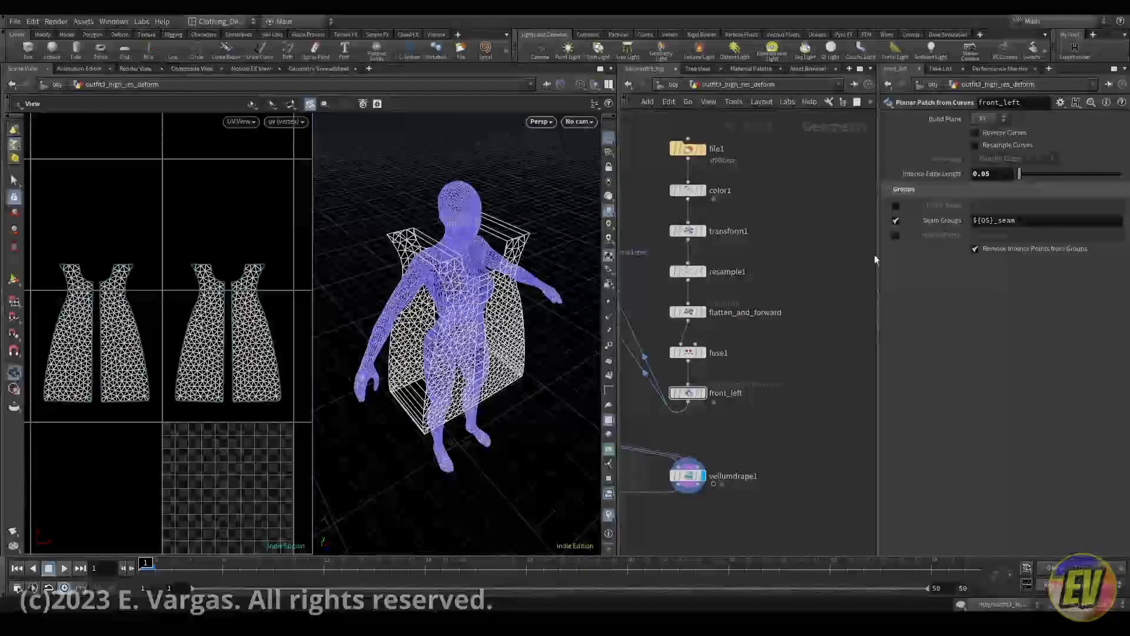
# Try an Interior Edge Length of 0.01 on the front_left patch and inspect the dress panels' mesh density up close.
pyautogui.click(978, 175)
pyautogui.write('1')
pyautogui.press('Return')
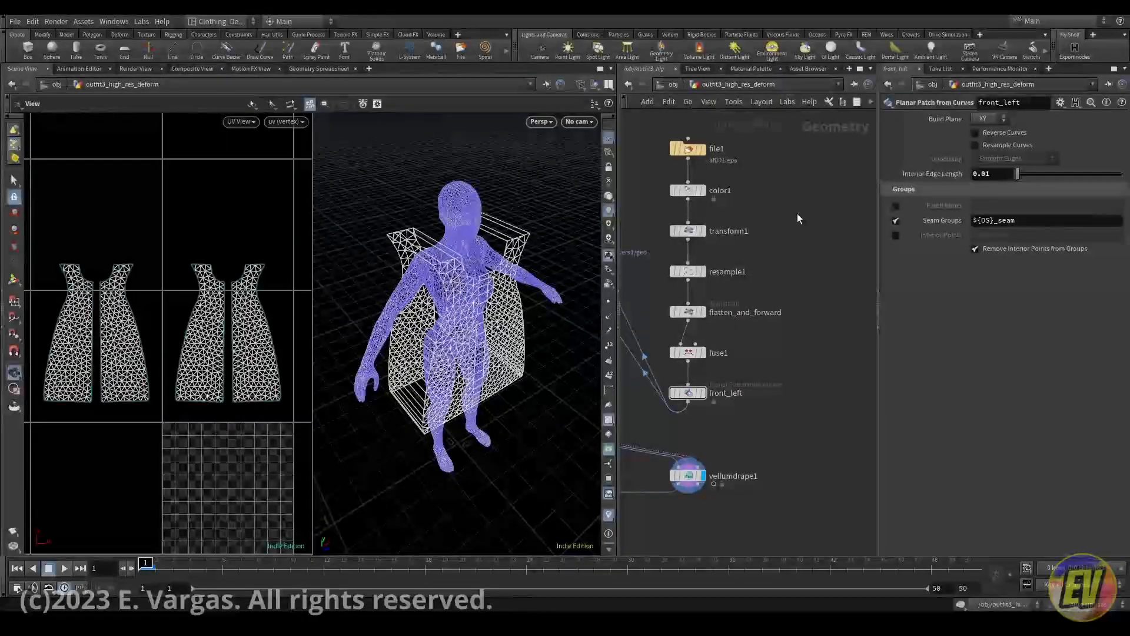
pyautogui.moveTo(513, 299); pyautogui.dragTo(462, 335)
pyautogui.moveTo(462, 336); pyautogui.dragTo(492, 255, button='right')
pyautogui.moveTo(492, 255); pyautogui.dragTo(467, 253)
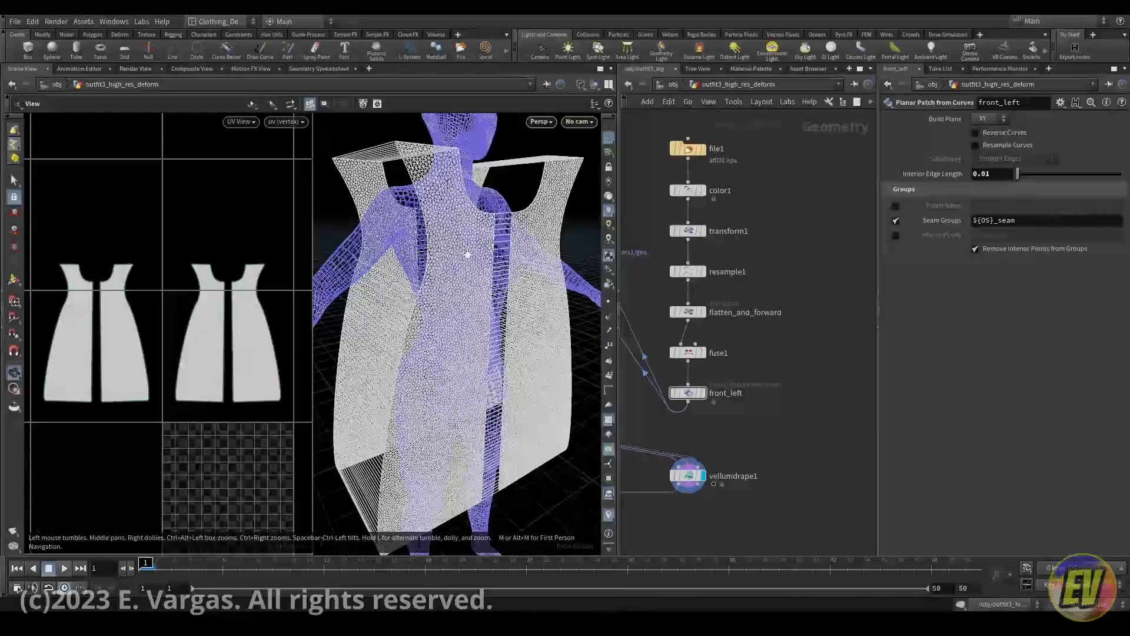
pyautogui.moveTo(467, 252); pyautogui.dragTo(511, 229, button='right')
pyautogui.moveTo(511, 229); pyautogui.dragTo(518, 266)
# Set the front_left patch's Interior Edge Length to 0.04 and switch the 3D view from wireframe to shaded display.
pyautogui.moveTo(981, 174); pyautogui.dragTo(1029, 176)
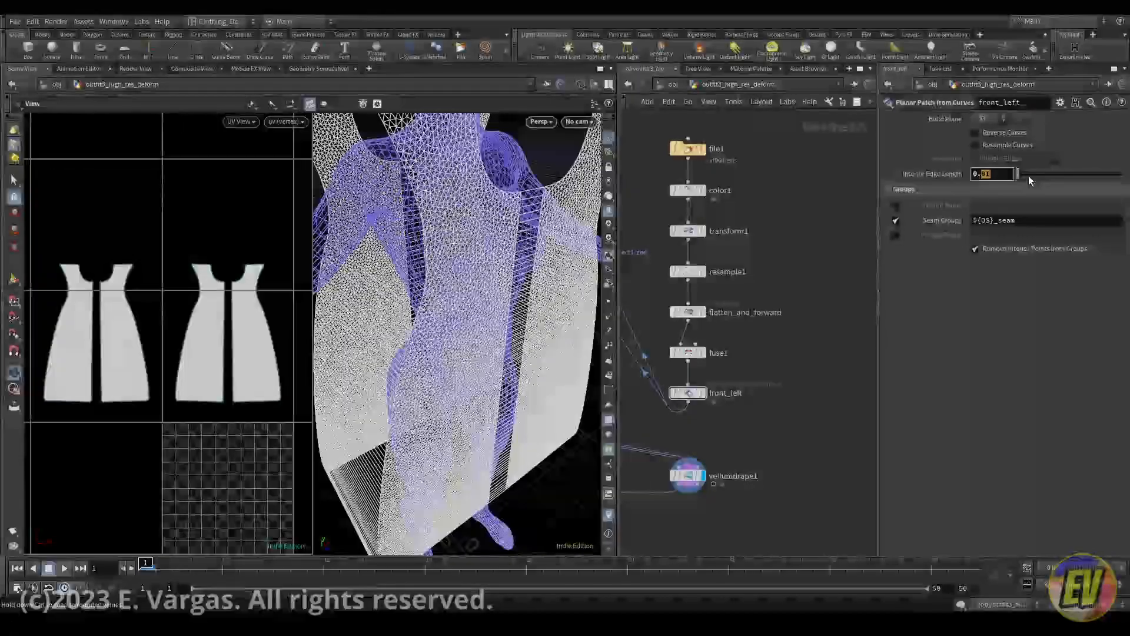
pyautogui.write('04')
pyautogui.press('Return')
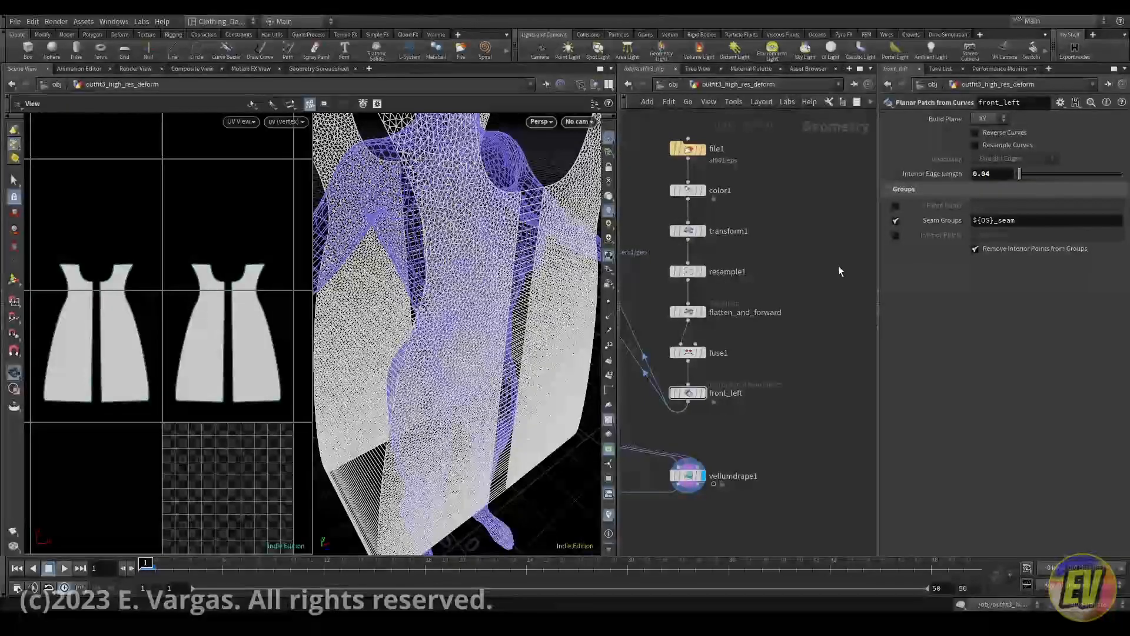
pyautogui.moveTo(502, 294)
pyautogui.mouseDown()
pyautogui.moveTo(512, 306)
pyautogui.moveTo(496, 351)
pyautogui.mouseUp()
pyautogui.hotkey('shift', 'w')
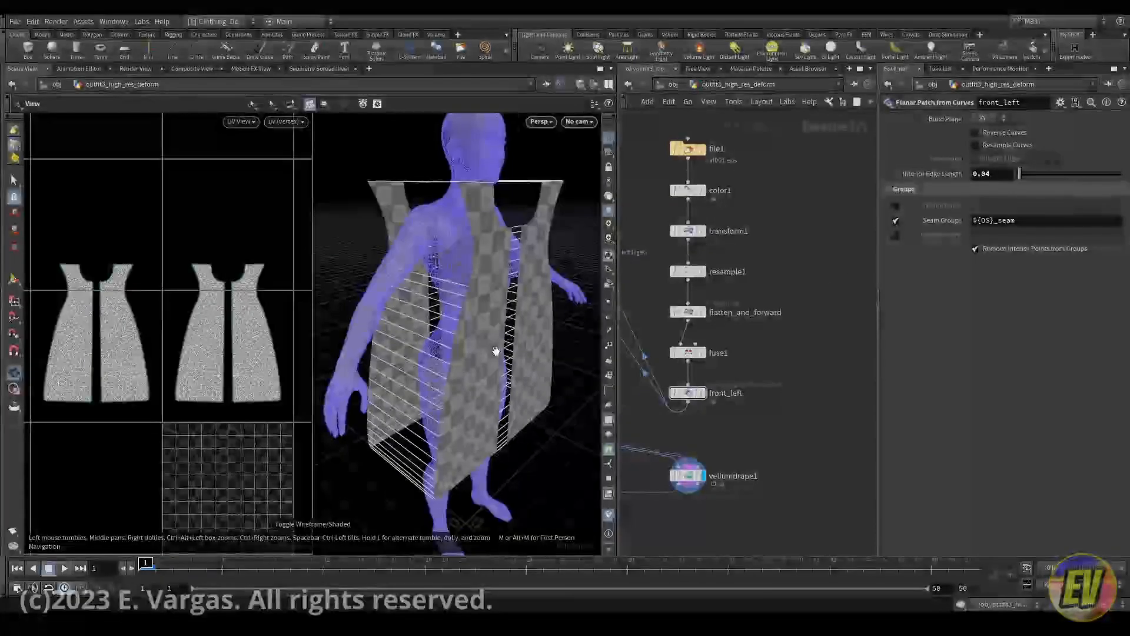
# Play the Vellum drape simulation and examine the draped dress on the figure from the side and front.
pyautogui.click(64, 568)
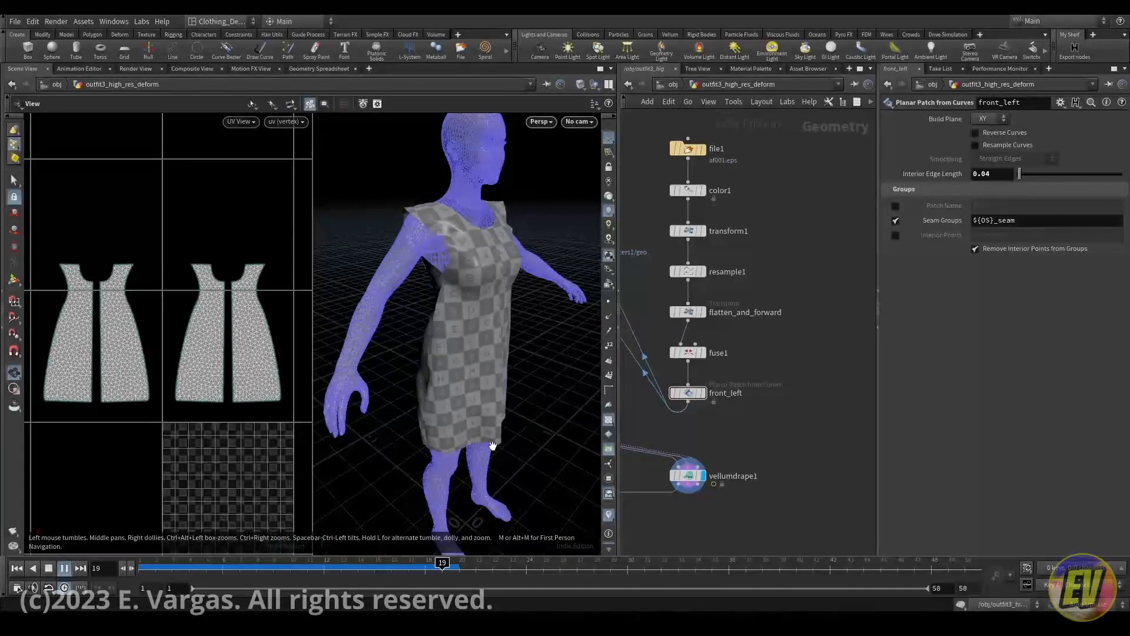
pyautogui.moveTo(479, 325); pyautogui.dragTo(512, 350)
pyautogui.moveTo(513, 350); pyautogui.dragTo(488, 339, button='right')
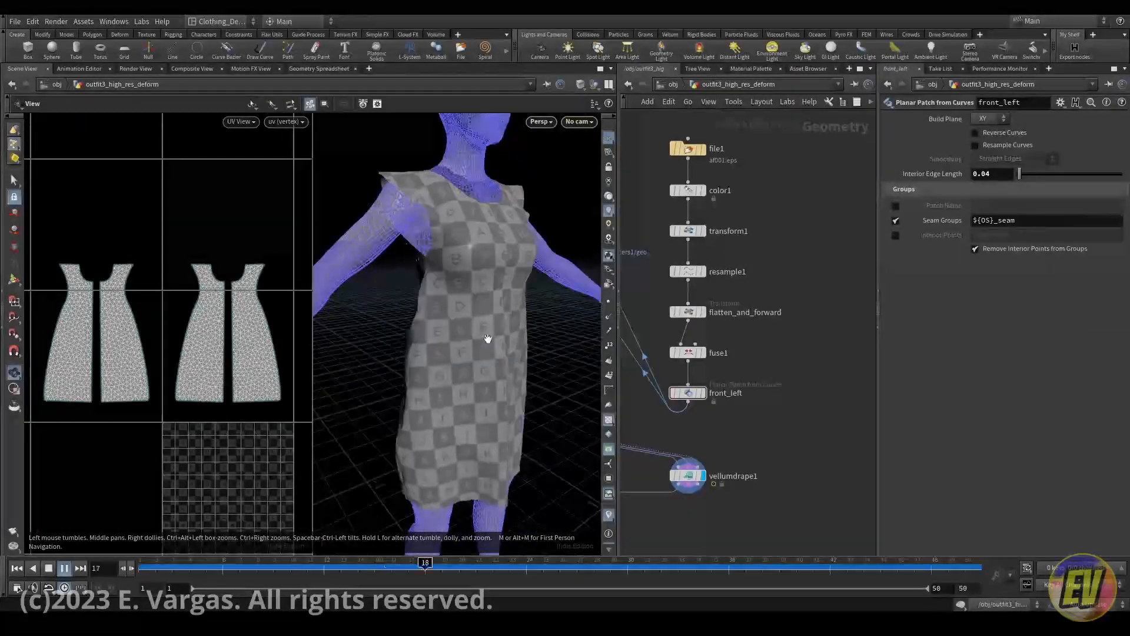
pyautogui.moveTo(488, 338); pyautogui.dragTo(510, 352)
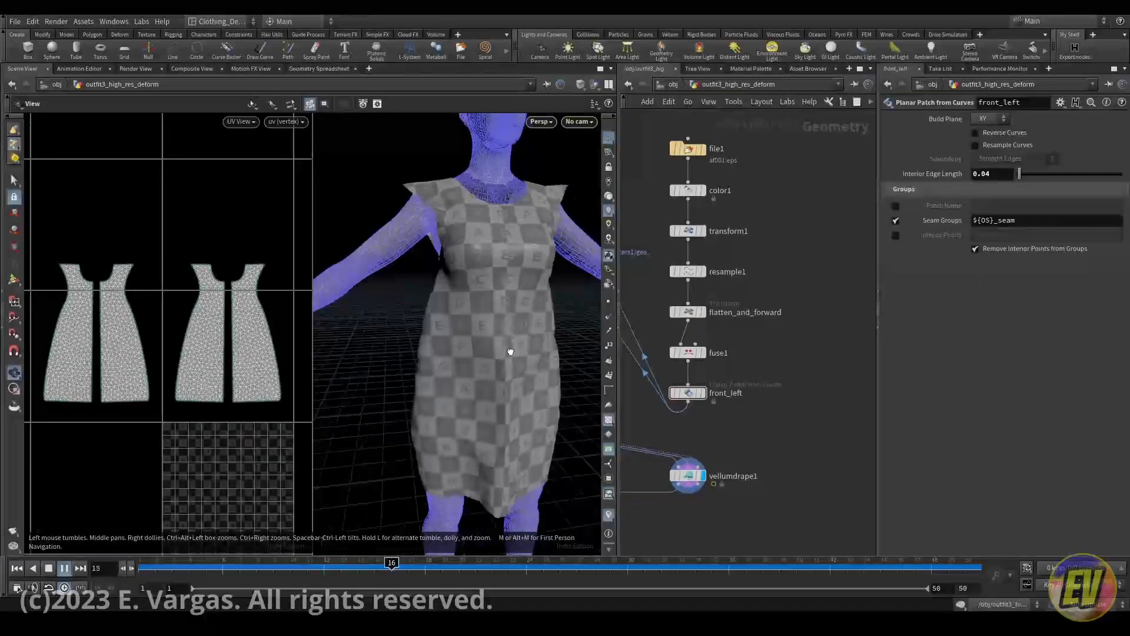